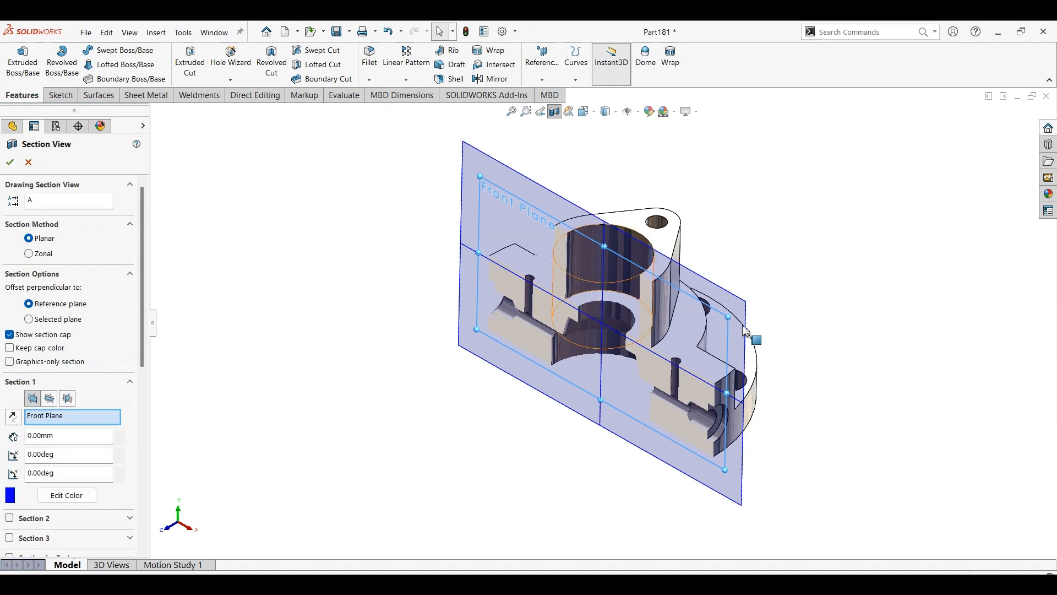
- Examine the sectioned reference part and its Part181_dwg PDF drawing, and close the section view
{"action": "middle_click_drag", "start_coordinate": [793, 295], "coordinate": [800, 267]}
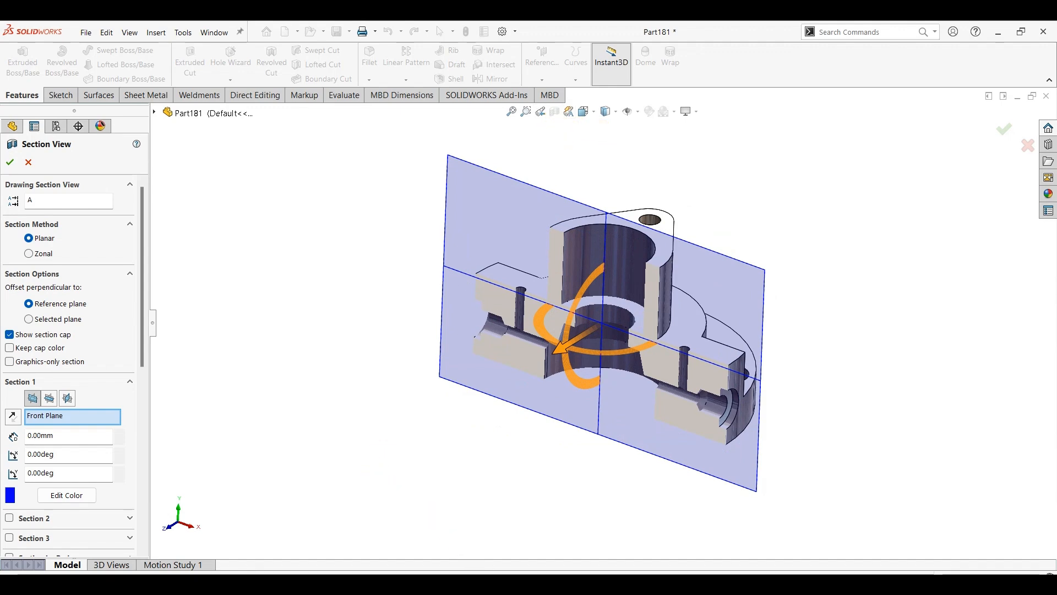
{"action": "key", "text": "alt+Tab"}
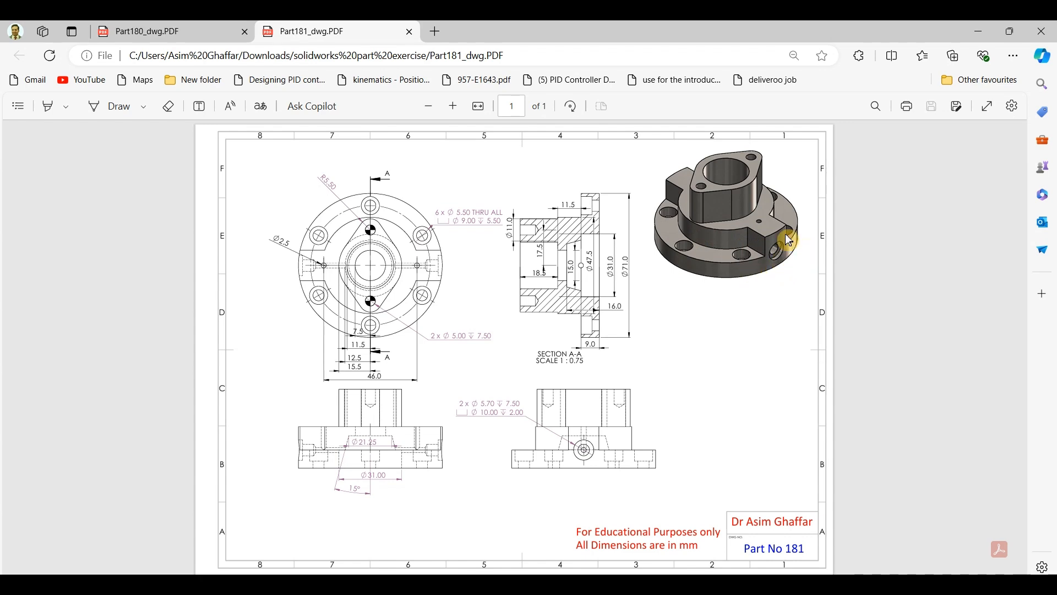
{"action": "left_click", "coordinate": [978, 31]}
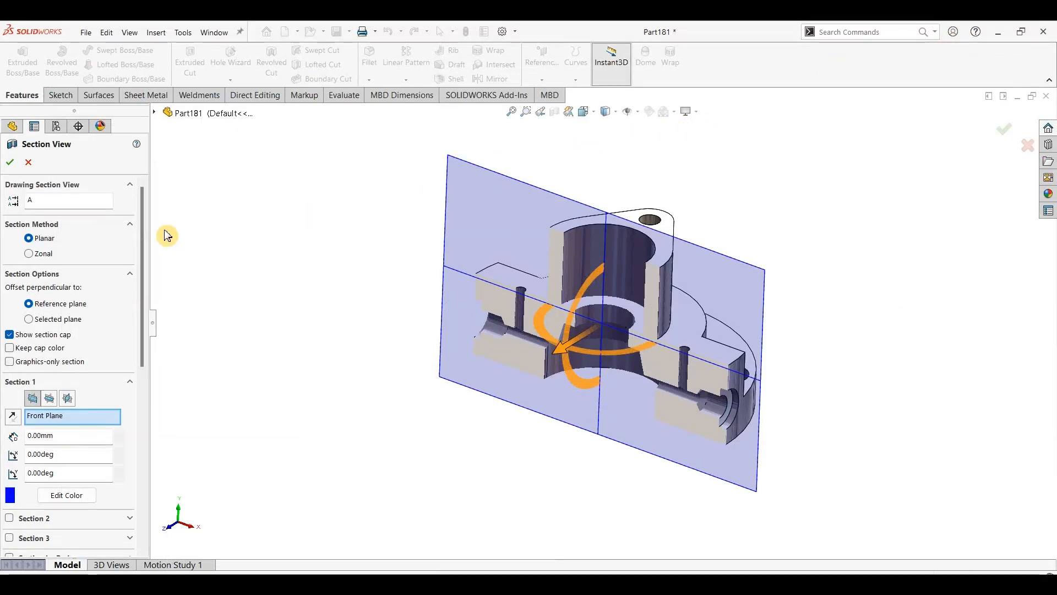
{"action": "key", "text": "Escape"}
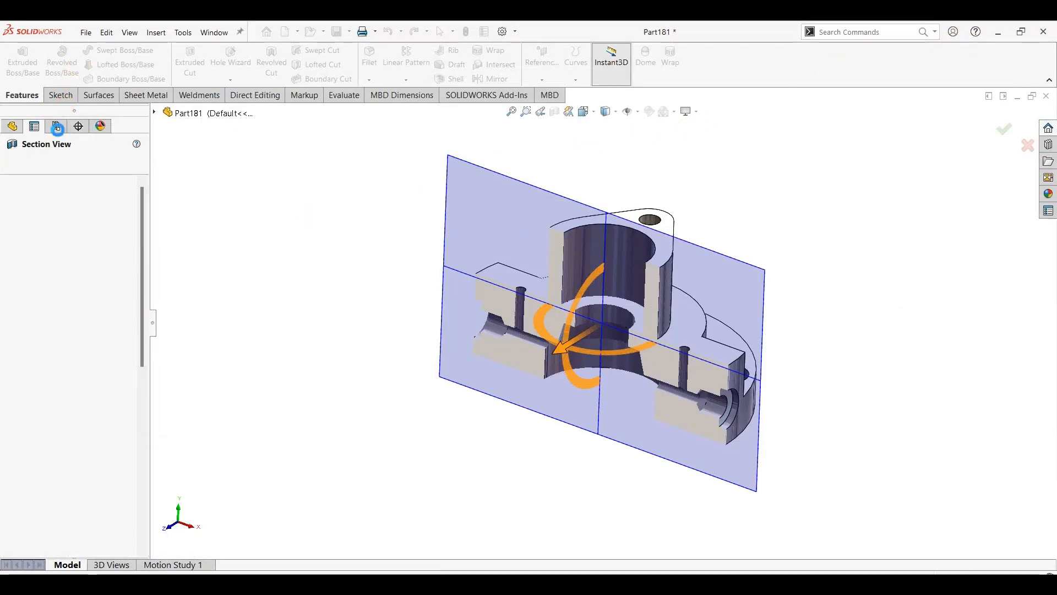
- Create a new part and sketch a circle of about 74 mm radius on the Top Plane, centred on the origin
{"action": "left_click", "coordinate": [86, 33]}
{"action": "left_click", "coordinate": [99, 54]}
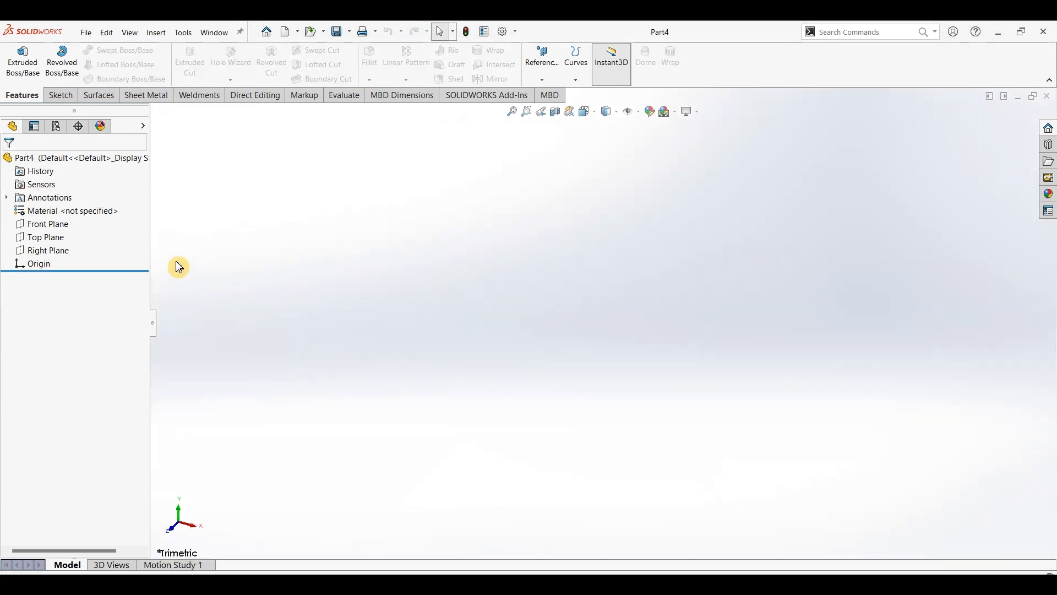
{"action": "left_click", "coordinate": [44, 237]}
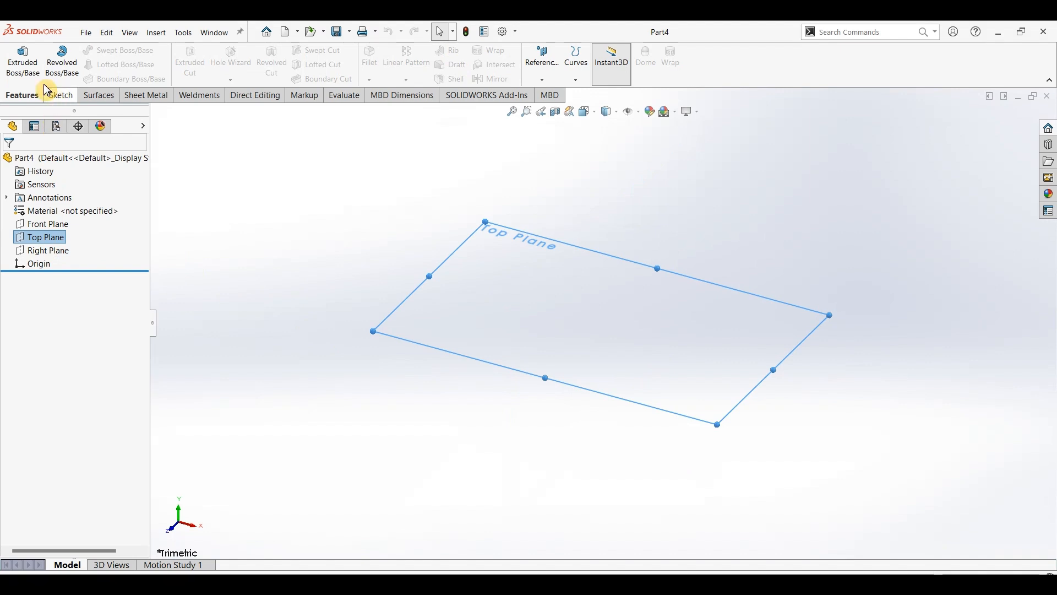
{"action": "left_click", "coordinate": [60, 95]}
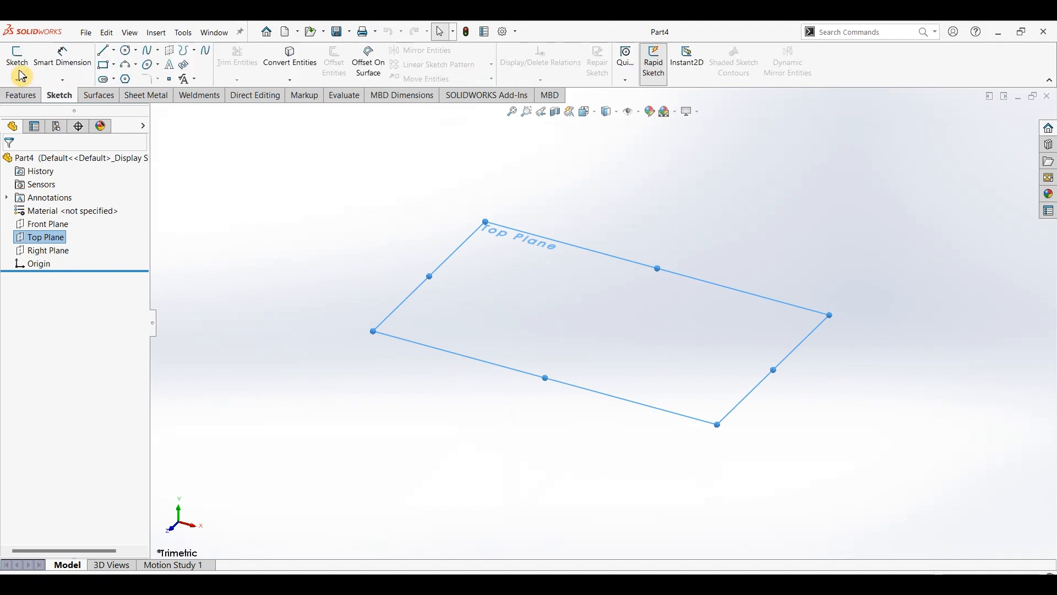
{"action": "left_click", "coordinate": [126, 50]}
{"action": "left_click", "coordinate": [602, 324]}
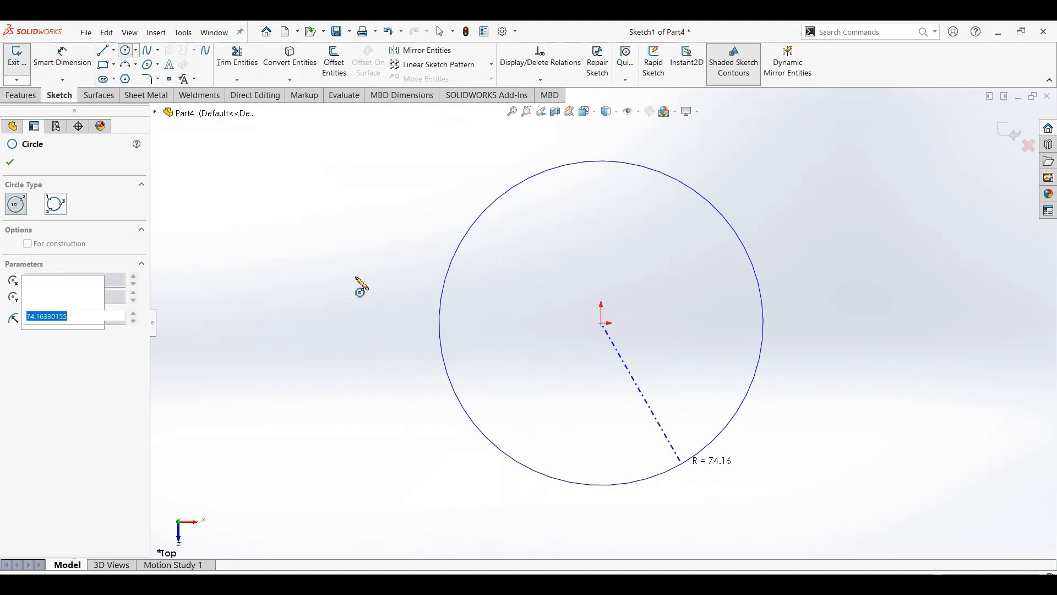
{"action": "left_click", "coordinate": [451, 337]}
{"action": "key", "text": "Escape"}
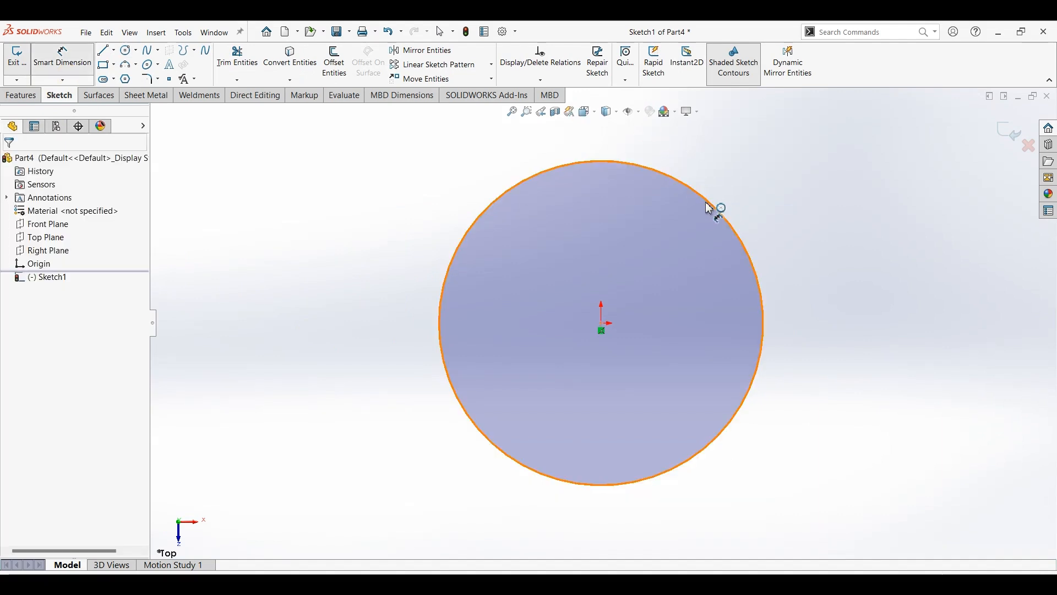
- Dimension the circle's diameter to 71 mm
{"action": "left_click", "coordinate": [715, 208]}
{"action": "left_click", "coordinate": [827, 311]}
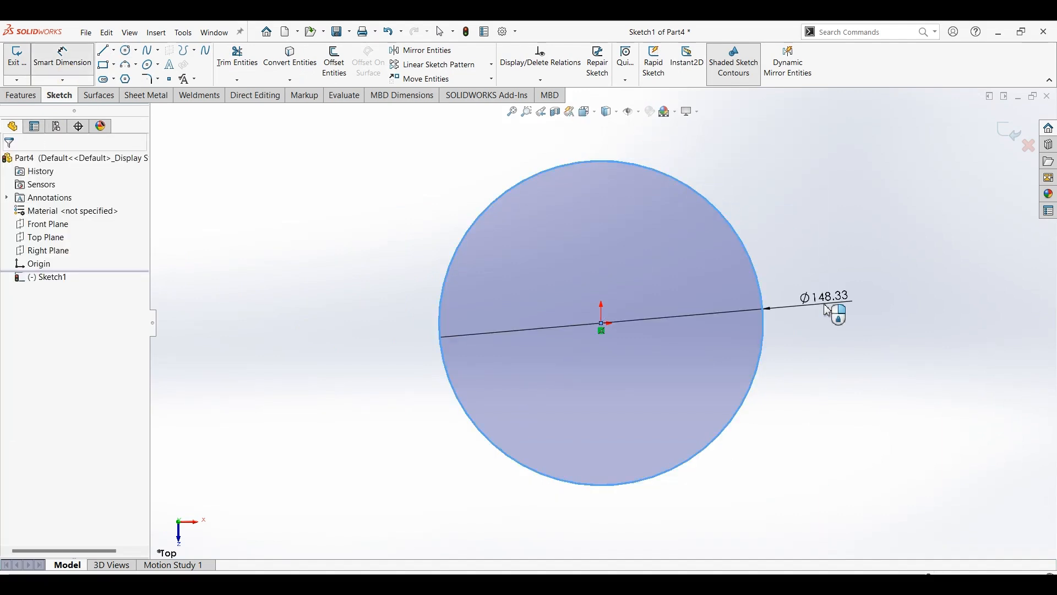
{"action": "left_click", "coordinate": [824, 304]}
{"action": "type", "text": "71"}
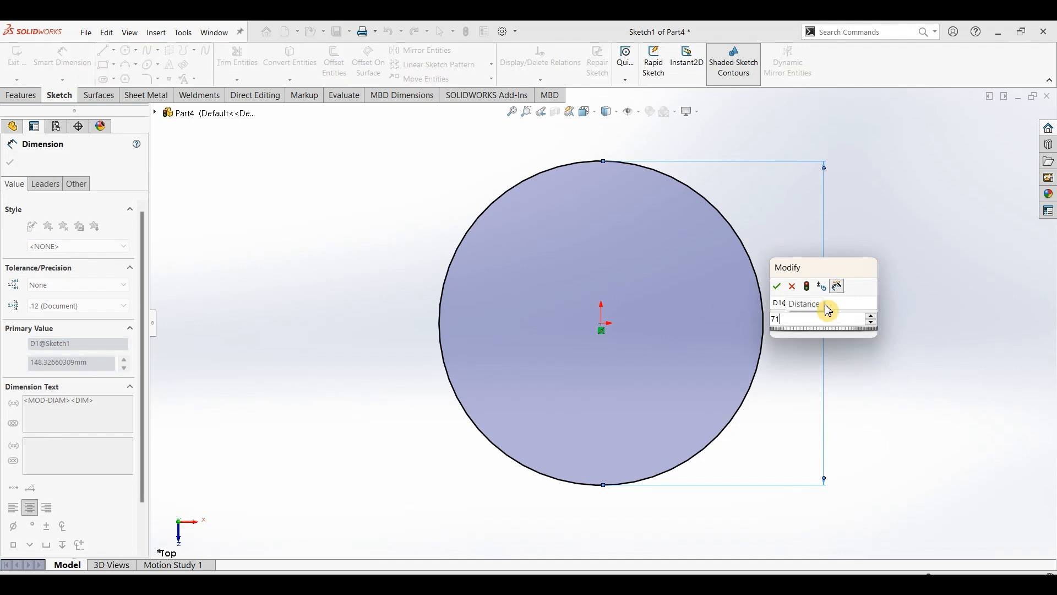
{"action": "key", "text": "Return"}
- Extrude the circle upward as a blind boss 9 mm deep
{"action": "left_click", "coordinate": [21, 96]}
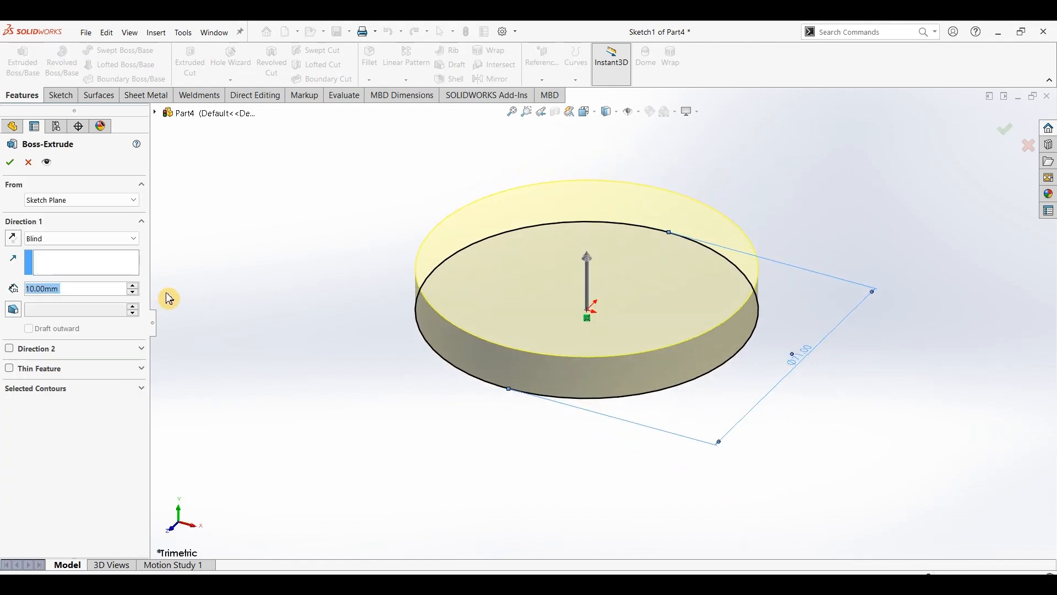
{"action": "type", "text": "9"}
{"action": "key", "text": "Return"}
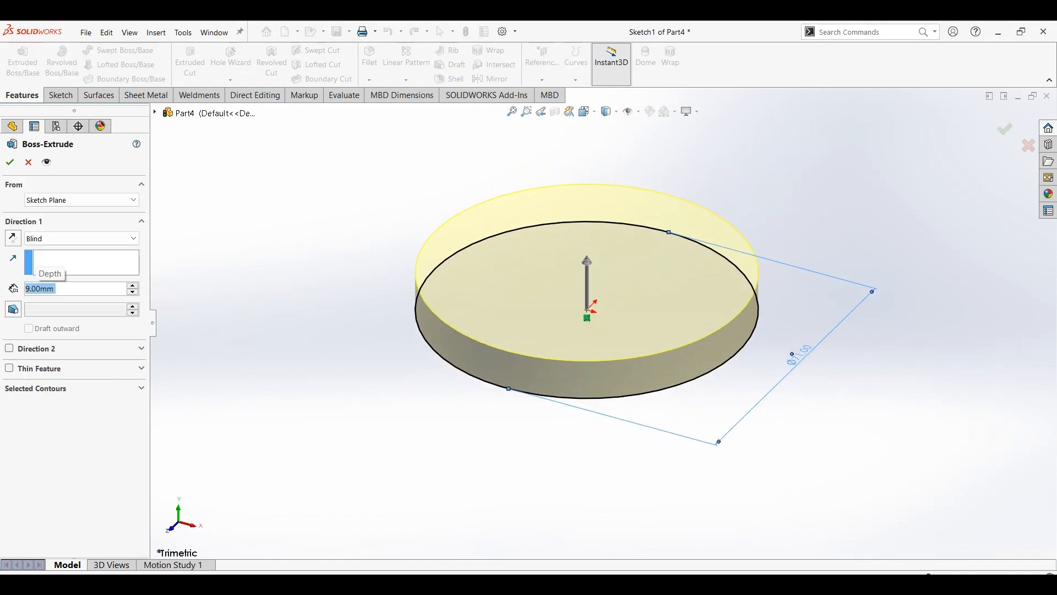
{"action": "left_click", "coordinate": [12, 164]}
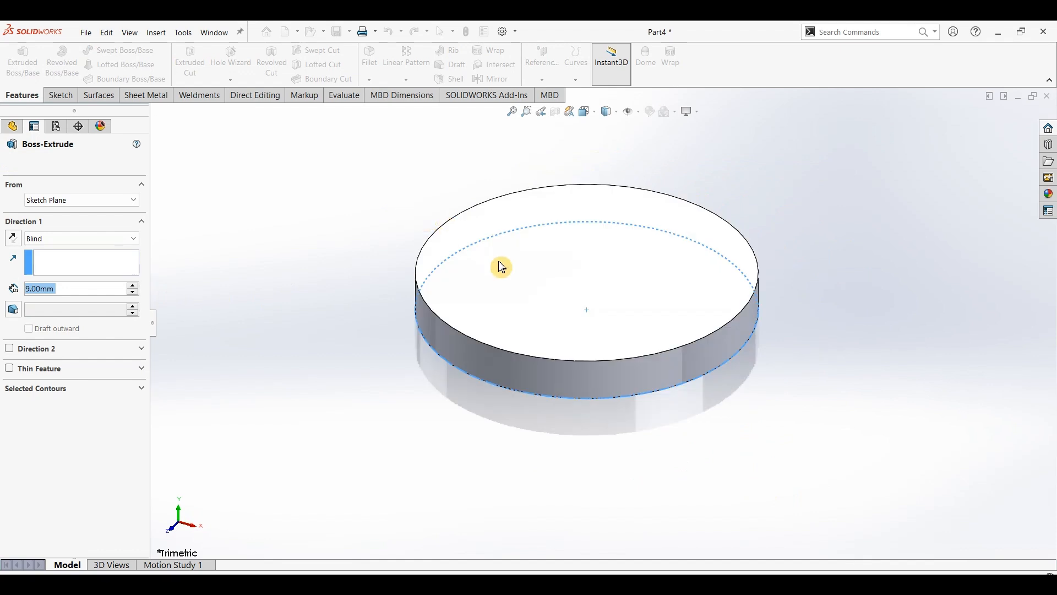
- Start a sketch on the disc's upper face and draw a circle of about 24.4 mm radius centred on the origin
{"action": "left_click", "coordinate": [501, 268]}
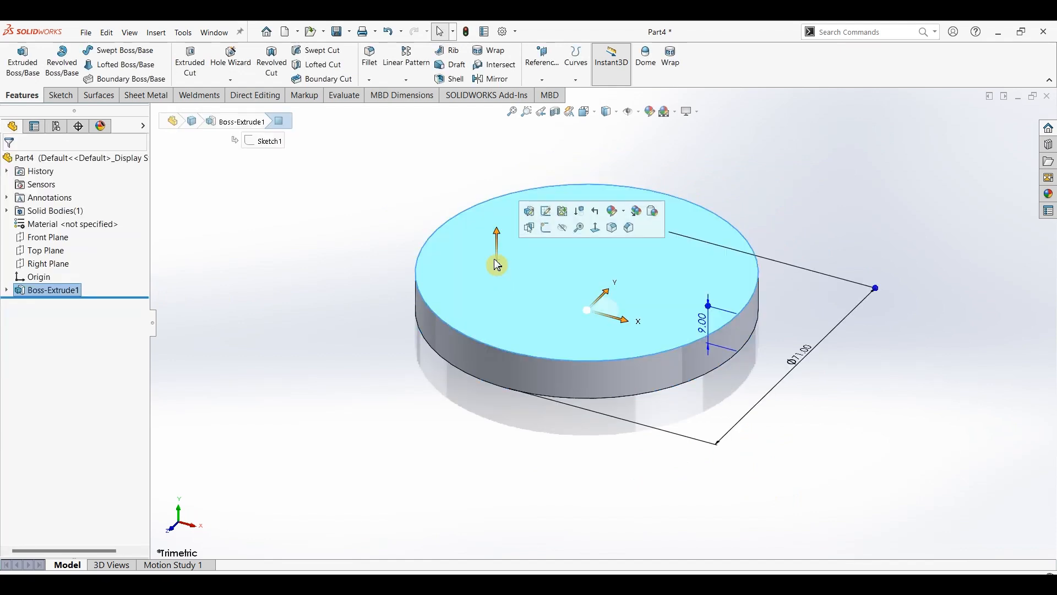
{"action": "left_click", "coordinate": [60, 95]}
{"action": "left_click", "coordinate": [18, 64]}
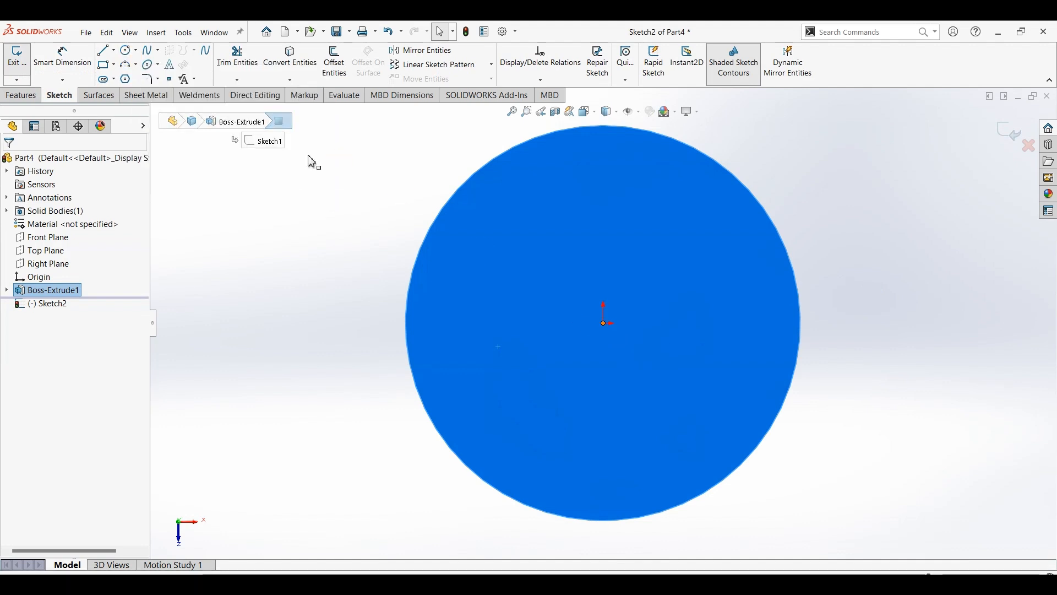
{"action": "left_click", "coordinate": [127, 51]}
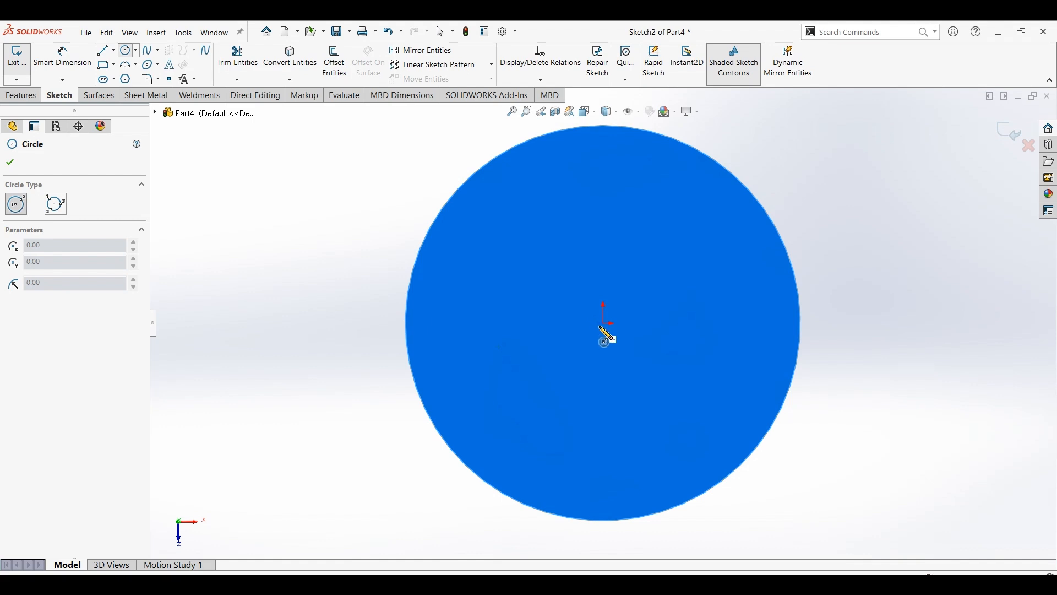
{"action": "left_click", "coordinate": [604, 324]}
{"action": "left_click", "coordinate": [475, 283]}
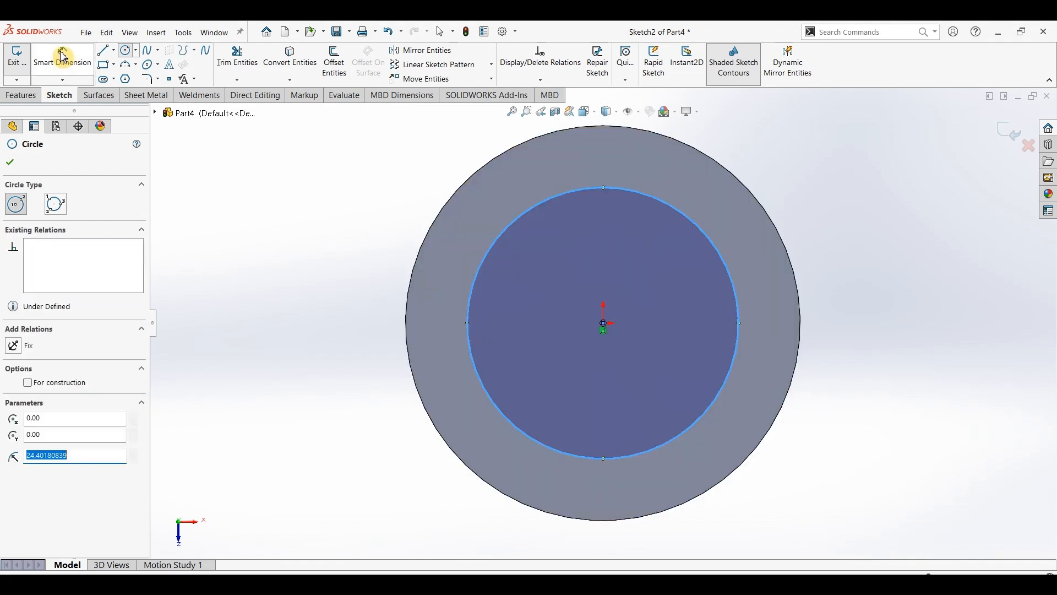
{"action": "key", "text": "Escape"}
- Dimension the inner circle's diameter to 47.5 mm
{"action": "left_click", "coordinate": [740, 325]}
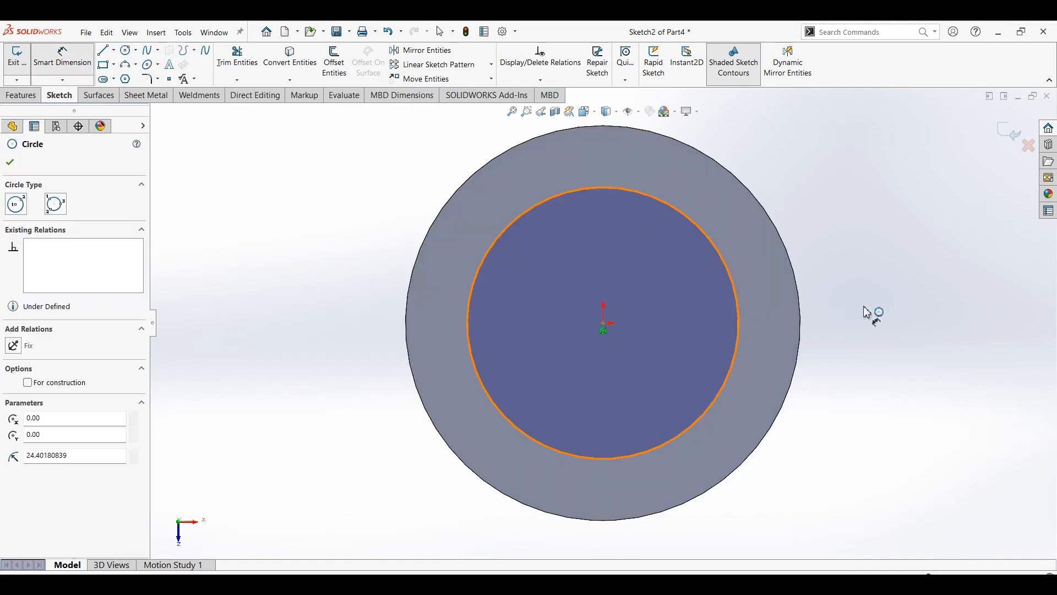
{"action": "left_click", "coordinate": [860, 307]}
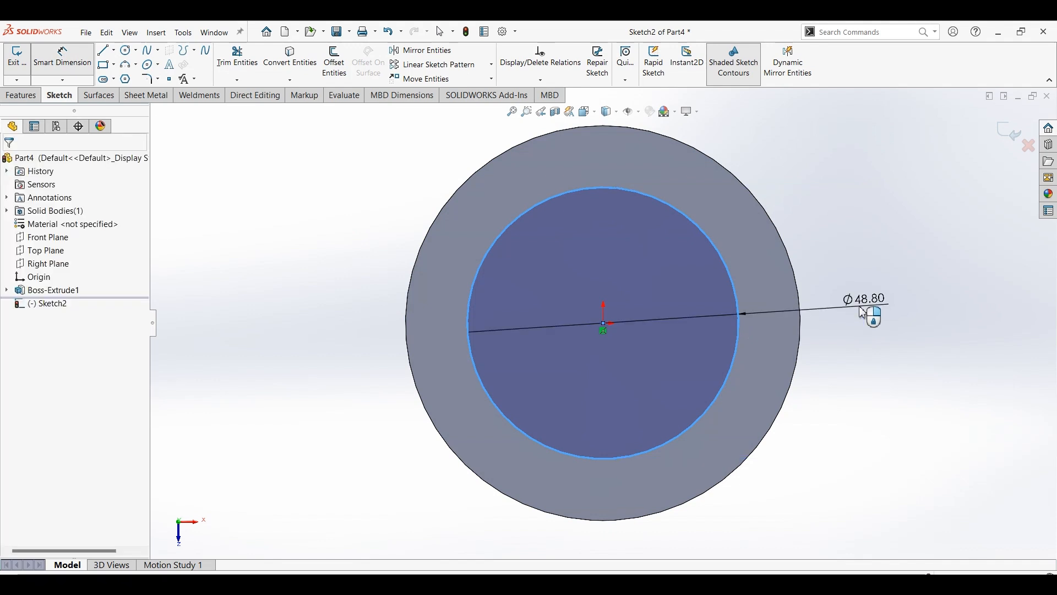
{"action": "type", "text": "47.5"}
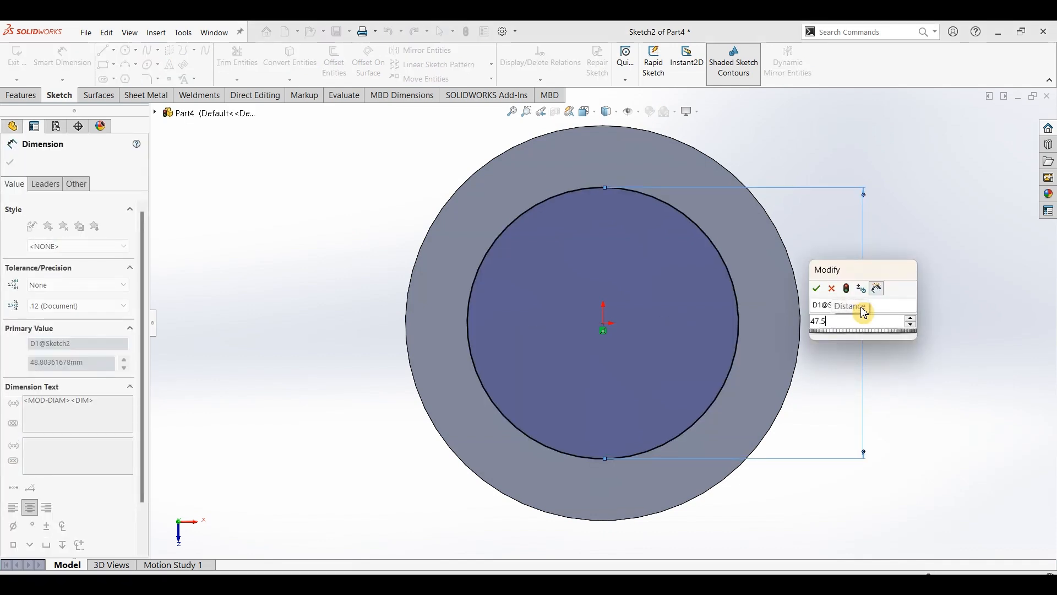
{"action": "key", "text": "Return"}
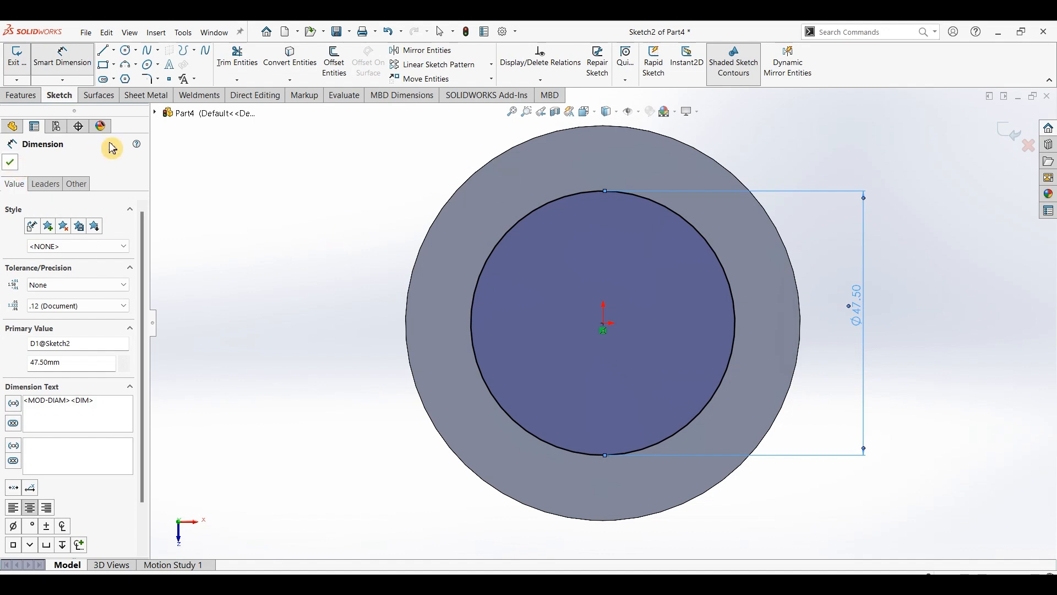
{"action": "key", "text": "Escape"}
- Convert the disc's outer circular edge into a sketch entity
{"action": "left_click", "coordinate": [291, 58]}
{"action": "left_click", "coordinate": [499, 165]}
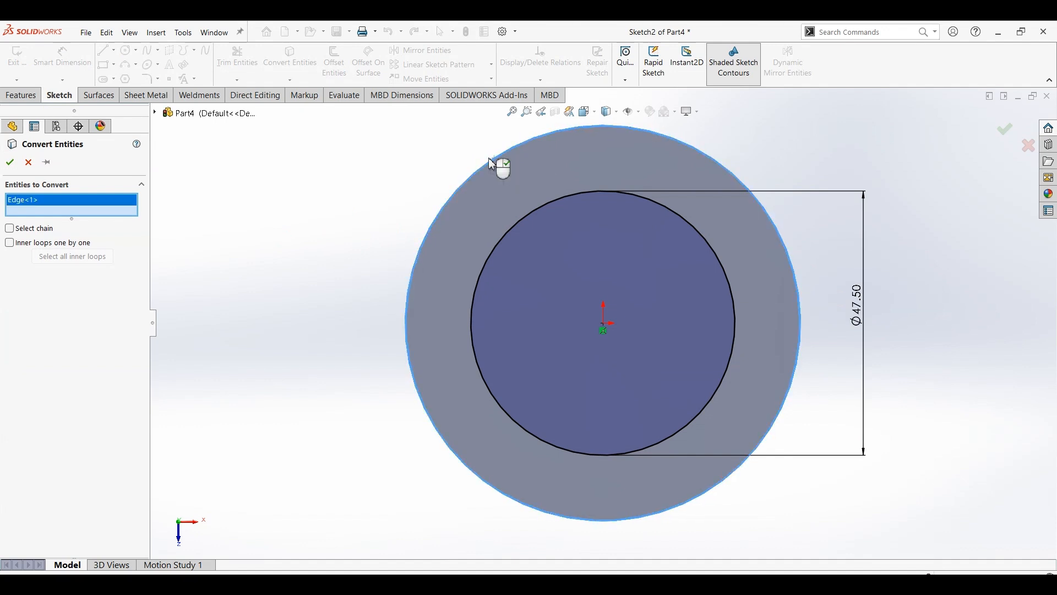
{"action": "left_click", "coordinate": [10, 162]}
{"action": "left_click", "coordinate": [232, 184]}
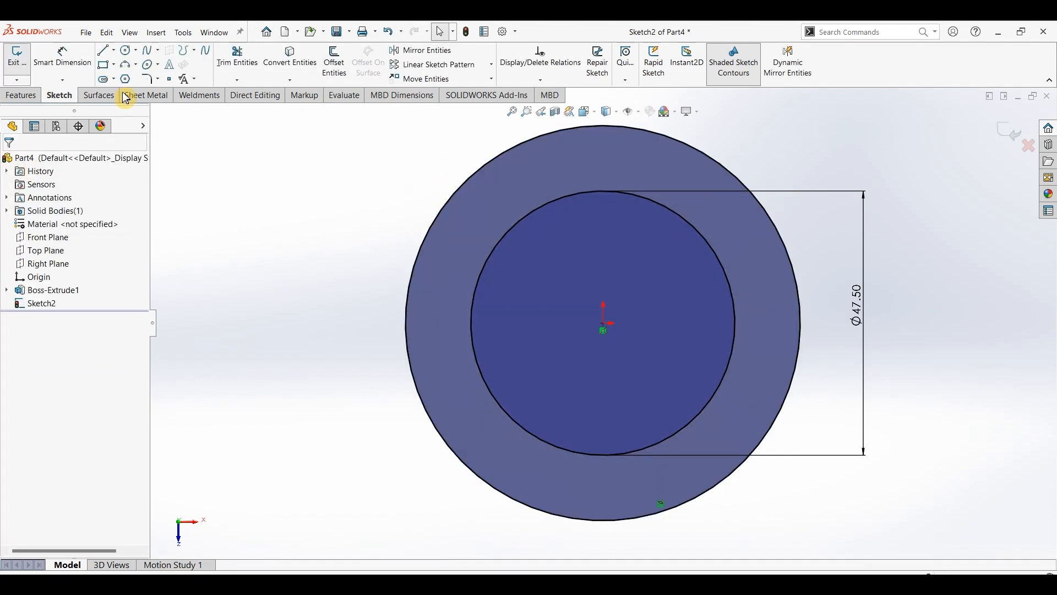
- Sketch a rectangle about 12.6 mm high across the left side of both circles and align its inner edge's midpoint horizontally with the origin
{"action": "left_click", "coordinate": [103, 64]}
{"action": "left_click_drag", "start_coordinate": [390, 289], "coordinate": [519, 360]}
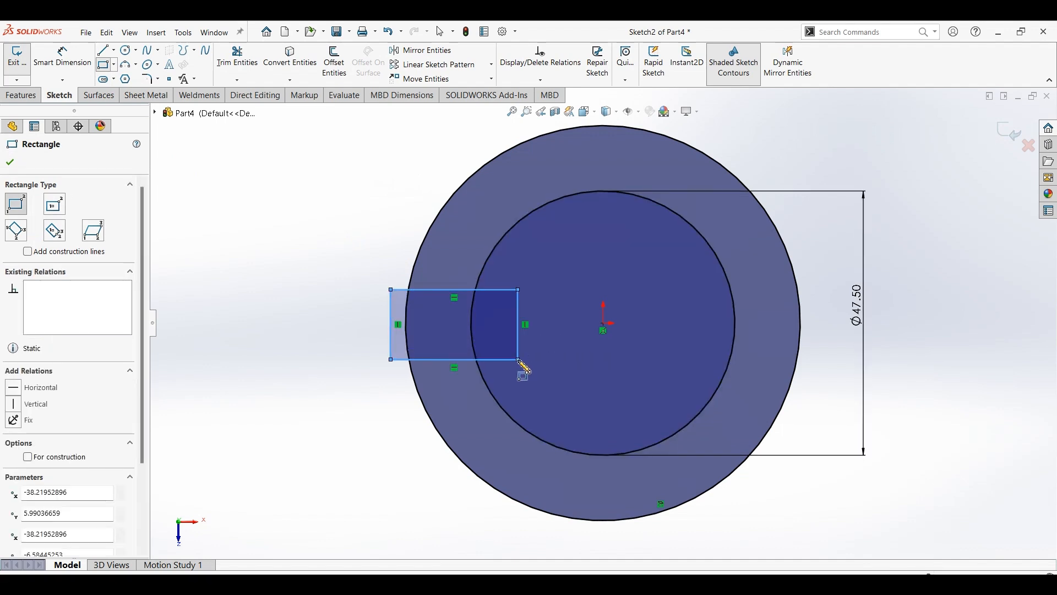
{"action": "key", "text": "Escape"}
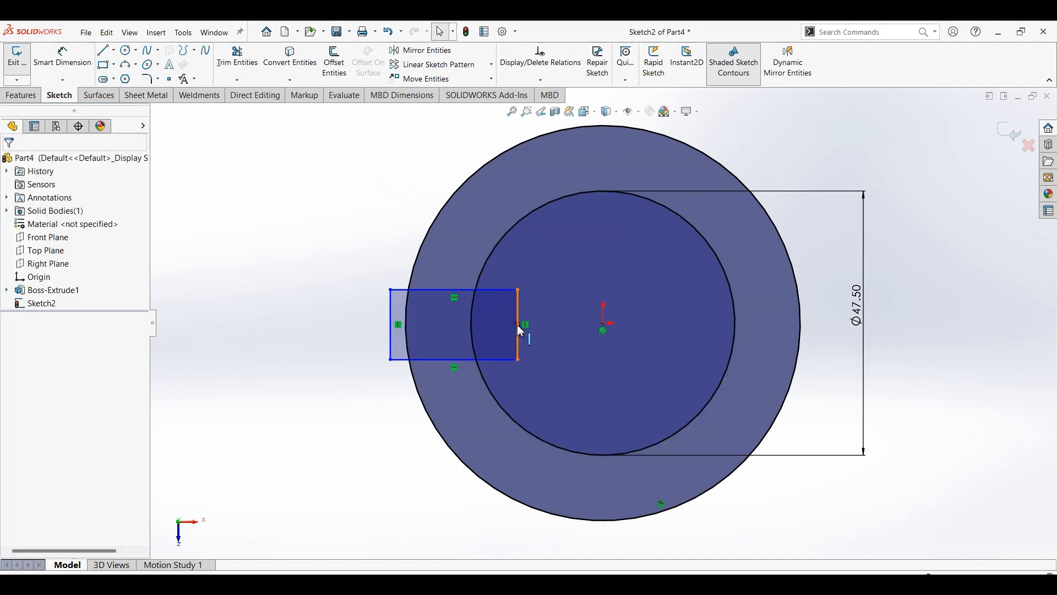
{"action": "left_click", "coordinate": [520, 331]}
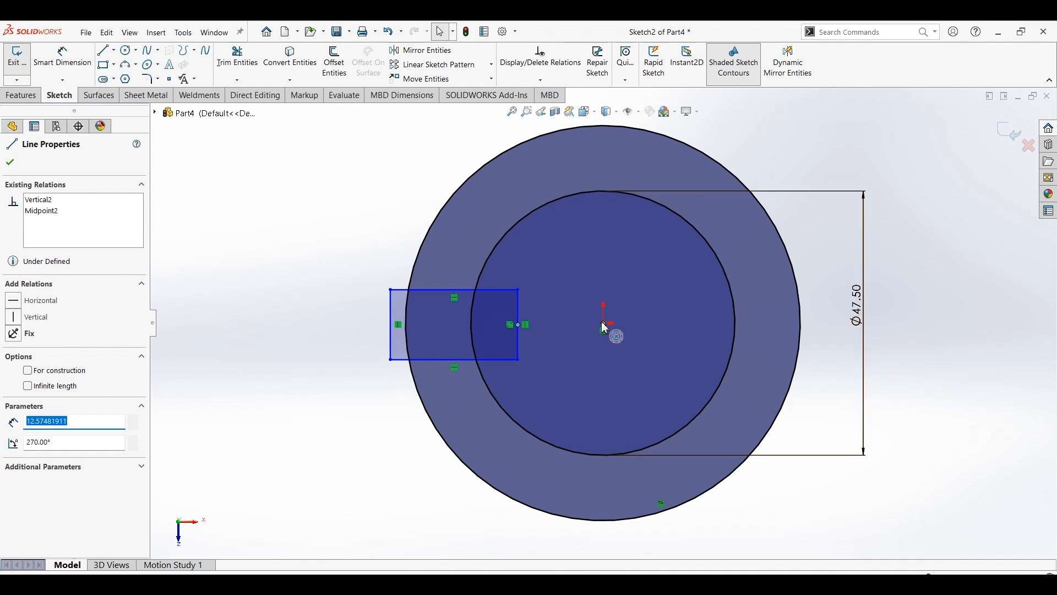
{"action": "left_click", "coordinate": [605, 325]}
{"action": "left_click", "coordinate": [605, 325], "text": "ctrl"}
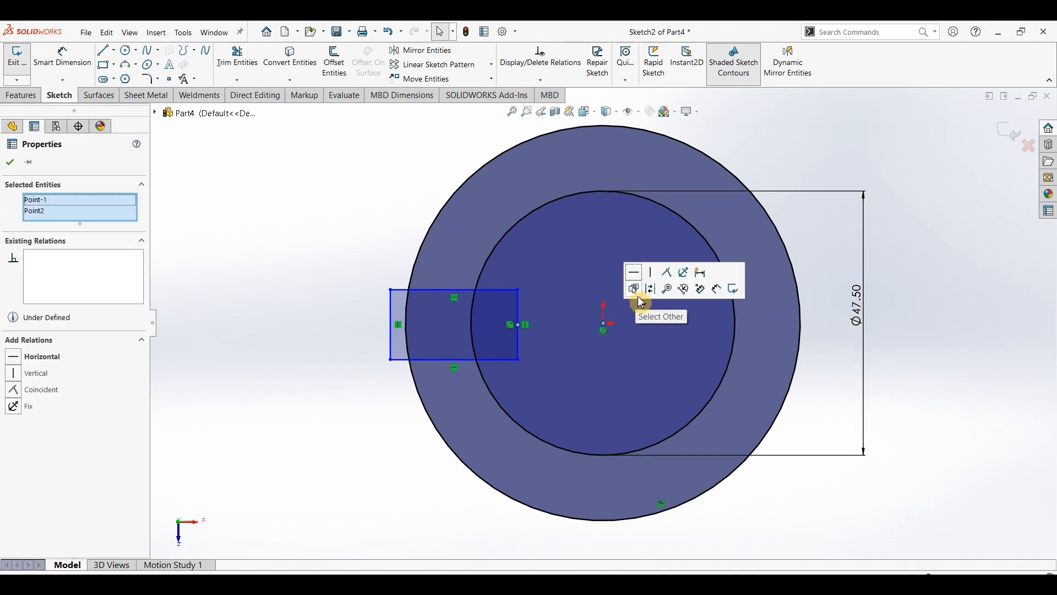
{"action": "left_click", "coordinate": [634, 273]}
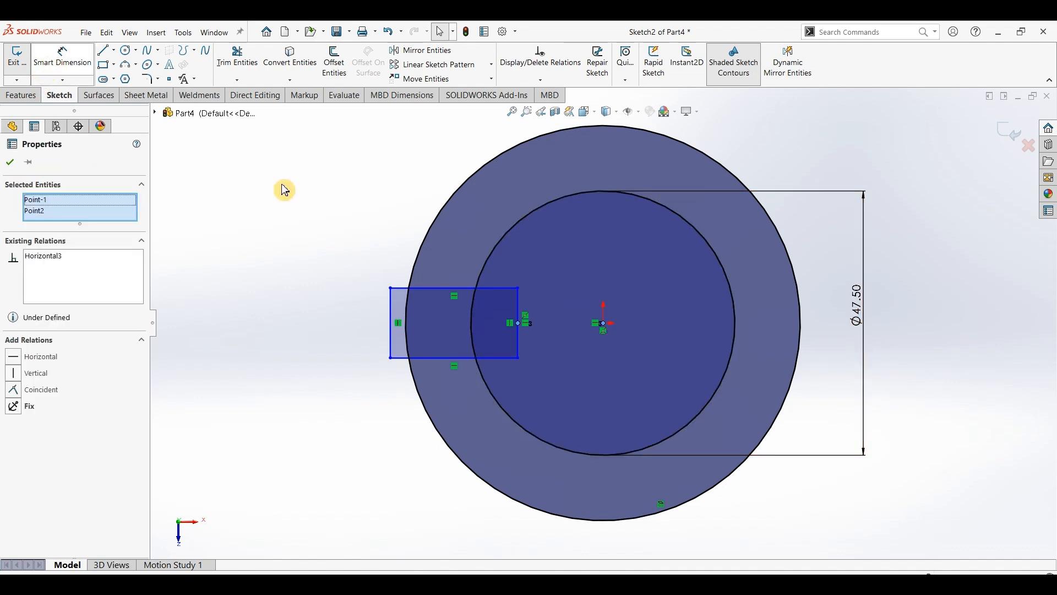
- Dimension the rectangle's outer vertical edge to 15 mm
{"action": "key", "text": "d"}
{"action": "left_click", "coordinate": [391, 338]}
{"action": "left_click", "coordinate": [343, 336]}
{"action": "type", "text": "15"}
{"action": "key", "text": "Return"}
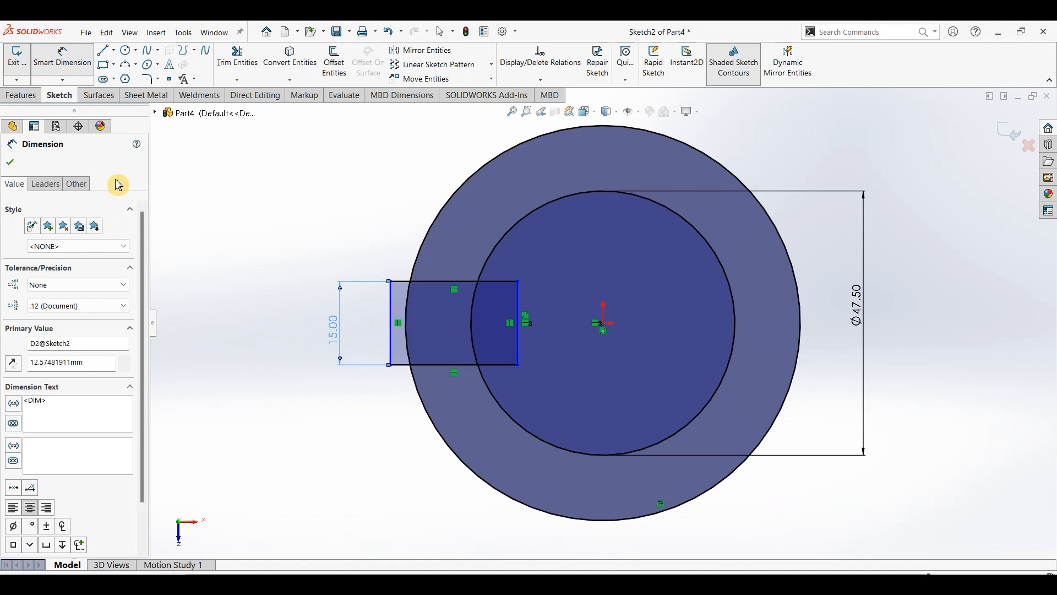
{"action": "left_click", "coordinate": [249, 182]}
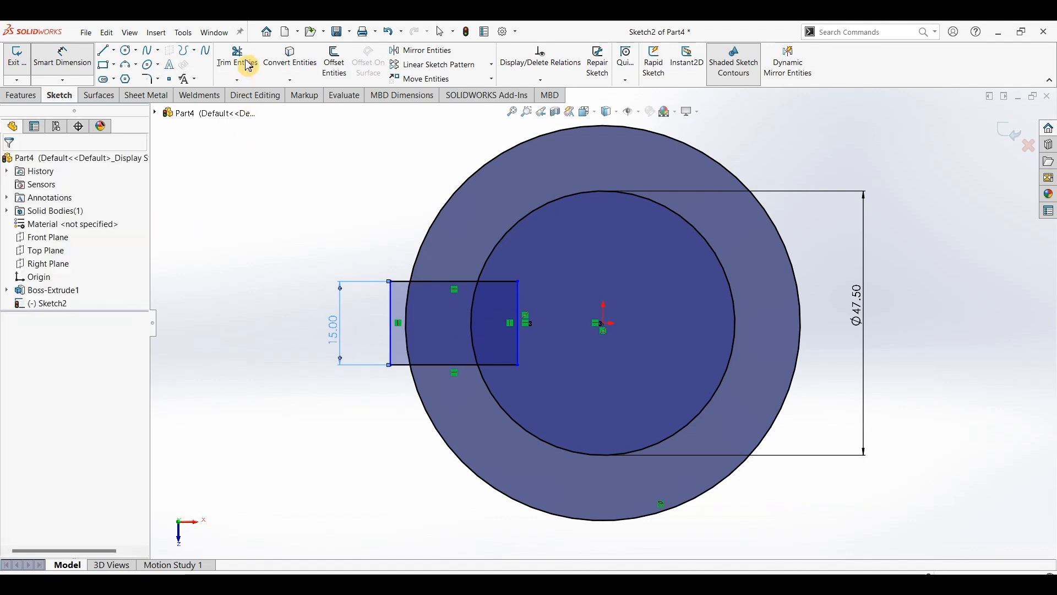
- Power trim the circles and rectangle into one outline: the inner circle with a left tab reaching the disc's outer edge
{"action": "left_click", "coordinate": [238, 57]}
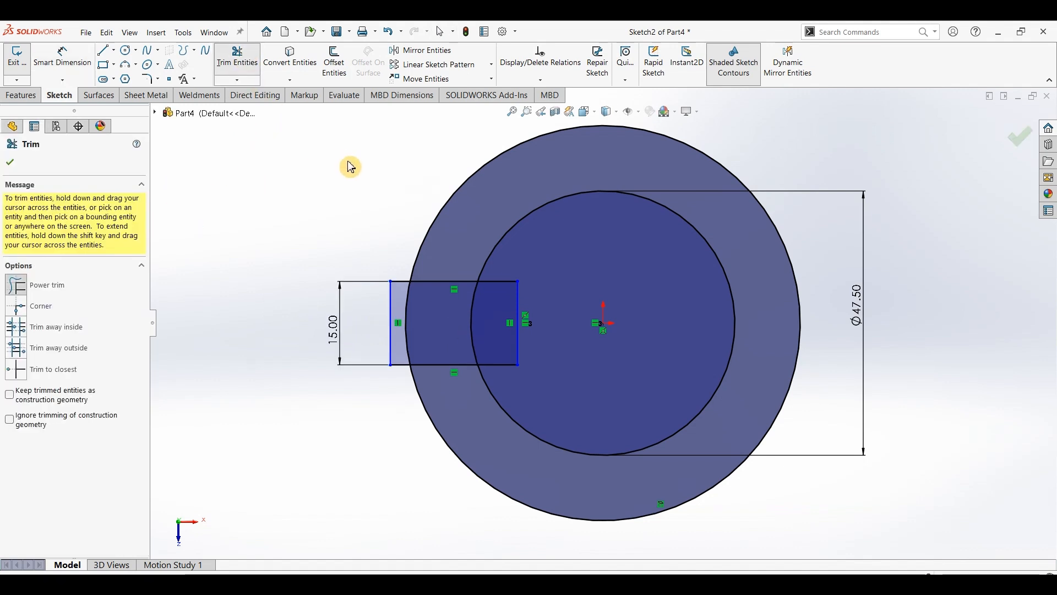
{"action": "left_click_drag", "start_coordinate": [349, 160], "coordinate": [448, 242]}
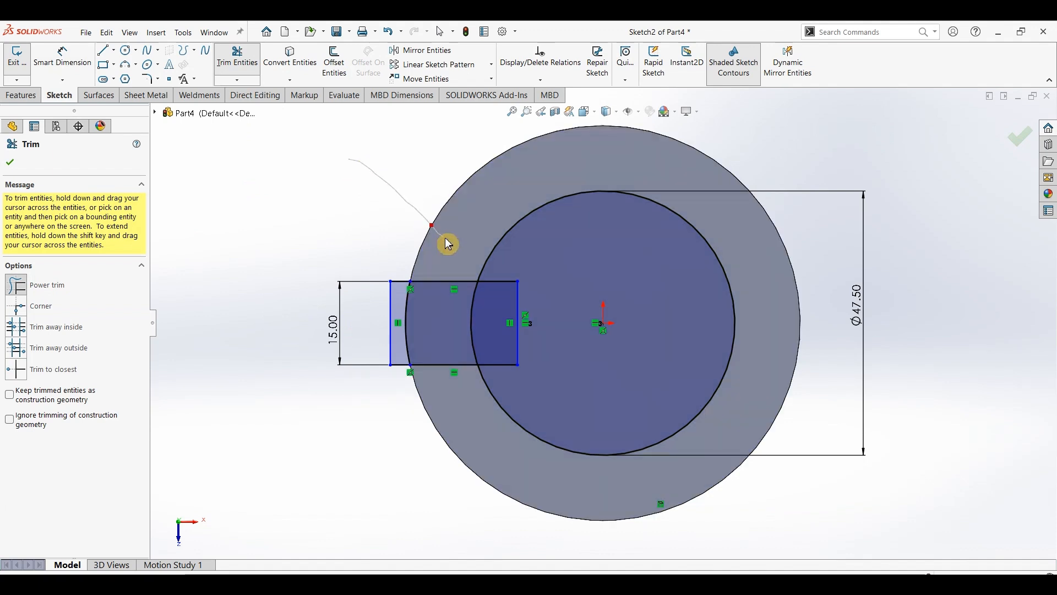
{"action": "left_click_drag", "start_coordinate": [398, 268], "coordinate": [396, 386]}
{"action": "mouse_move", "coordinate": [505, 290]}
{"action": "left_mouse_down"}
{"action": "mouse_move", "coordinate": [530, 350]}
{"action": "mouse_move", "coordinate": [515, 382]}
{"action": "mouse_move", "coordinate": [528, 381]}
{"action": "left_mouse_up"}
{"action": "mouse_move", "coordinate": [506, 327]}
{"action": "left_mouse_down"}
{"action": "mouse_move", "coordinate": [472, 325]}
{"action": "mouse_move", "coordinate": [543, 333]}
{"action": "left_mouse_up"}
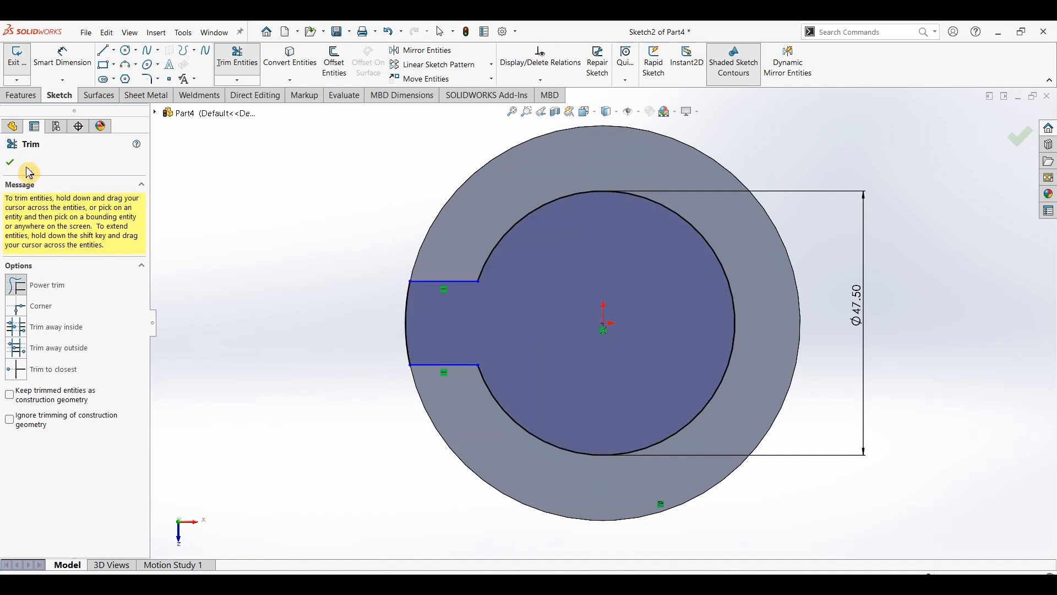
{"action": "left_click", "coordinate": [10, 162]}
- Draw a vertical centerline about 16.7 mm long upward from the origin
{"action": "left_click", "coordinate": [114, 51]}
{"action": "left_click", "coordinate": [129, 73]}
{"action": "left_click_drag", "start_coordinate": [604, 325], "coordinate": [606, 232]}
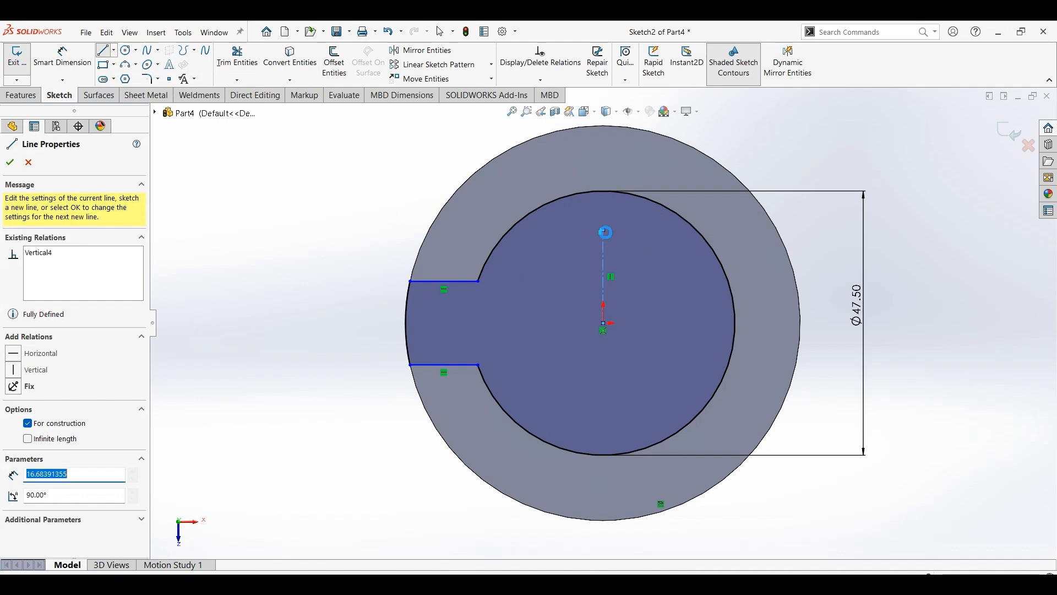
- Mirror the left tab's two horizontal lines and outer arc about the vertical centerline
{"action": "key", "text": "Escape"}
{"action": "key", "text": "Escape"}
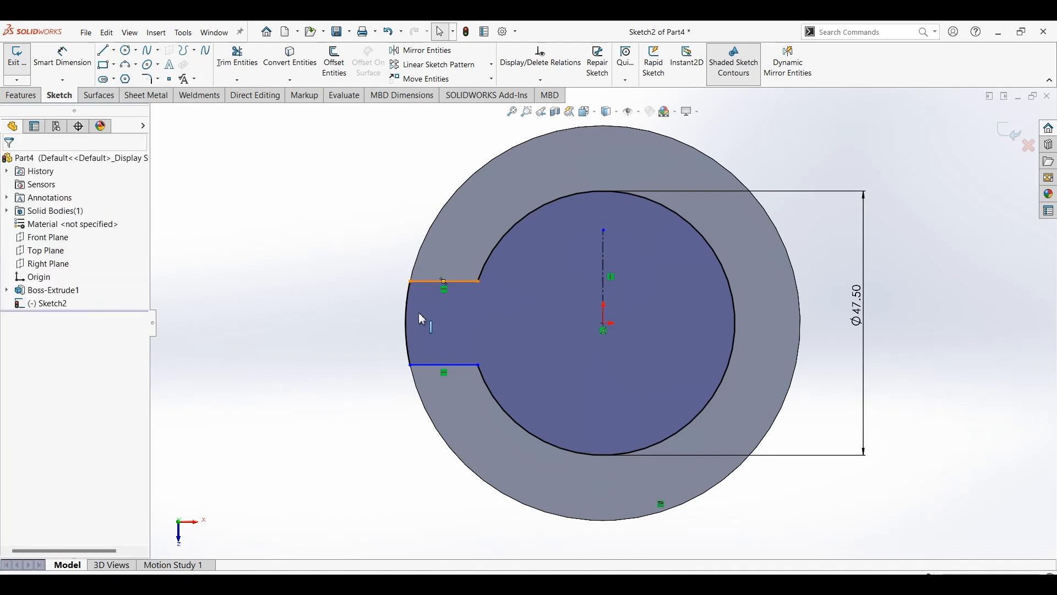
{"action": "left_click", "coordinate": [445, 367], "text": "ctrl"}
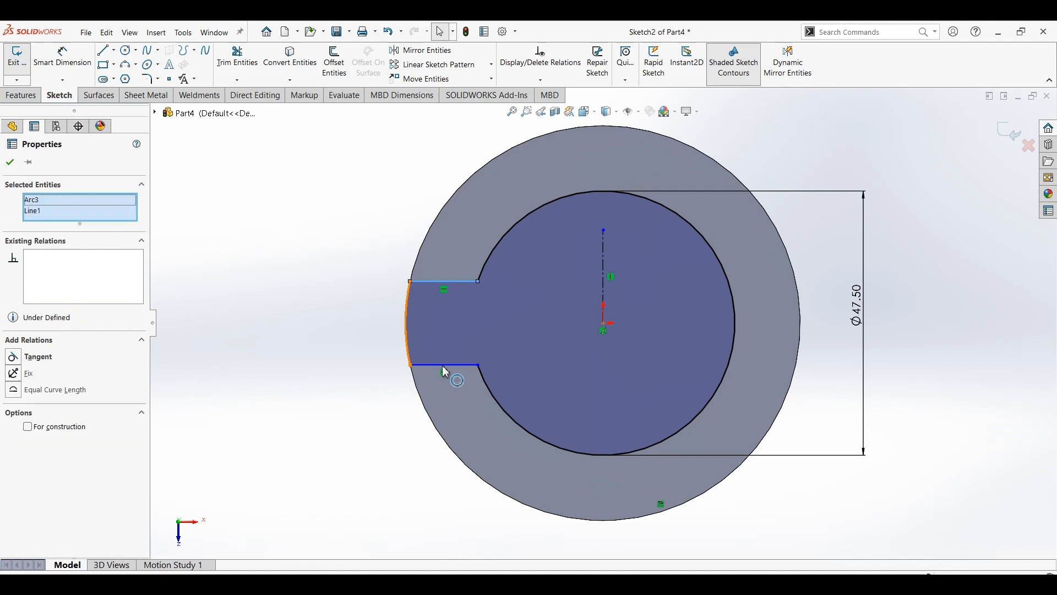
{"action": "left_click", "coordinate": [605, 272], "text": "ctrl"}
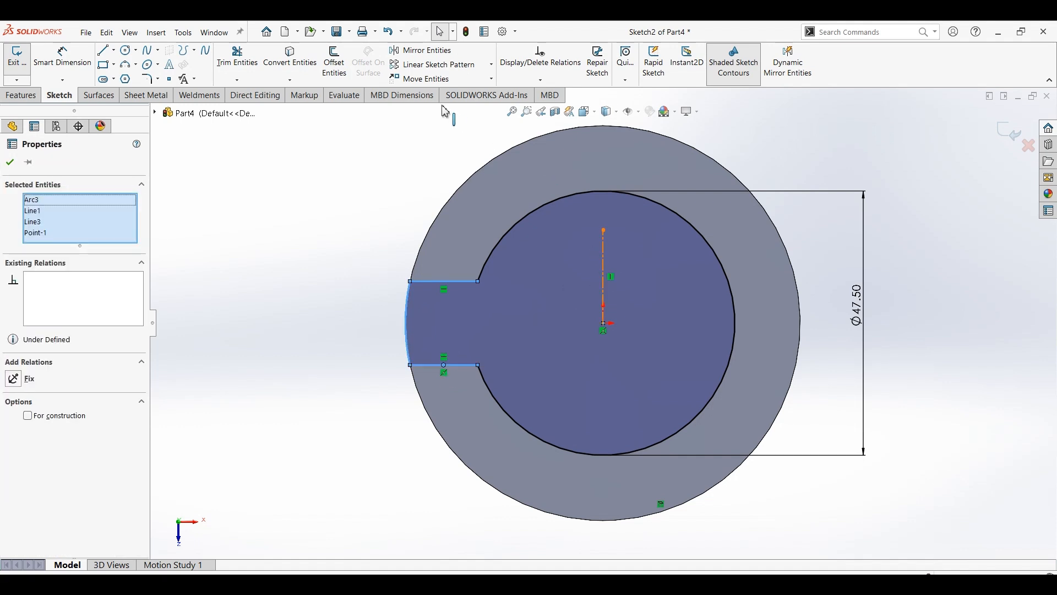
{"action": "left_click", "coordinate": [440, 54]}
- Power trim the inner circle's arc inside the mirrored right tab to open it into one outline
{"action": "left_click", "coordinate": [243, 75]}
{"action": "left_click_drag", "start_coordinate": [719, 315], "coordinate": [755, 309]}
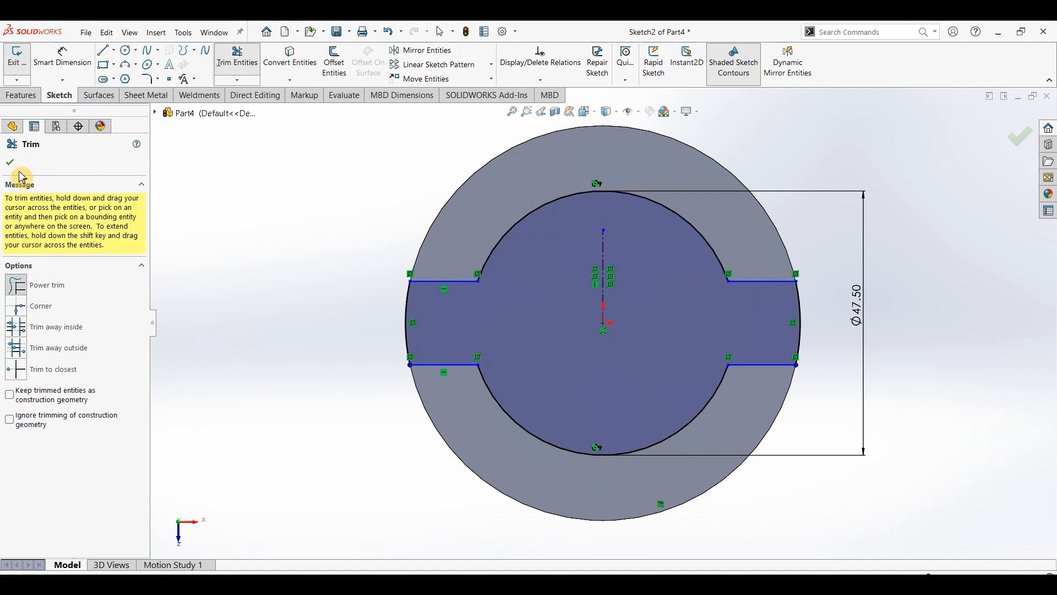
{"action": "left_click", "coordinate": [12, 163]}
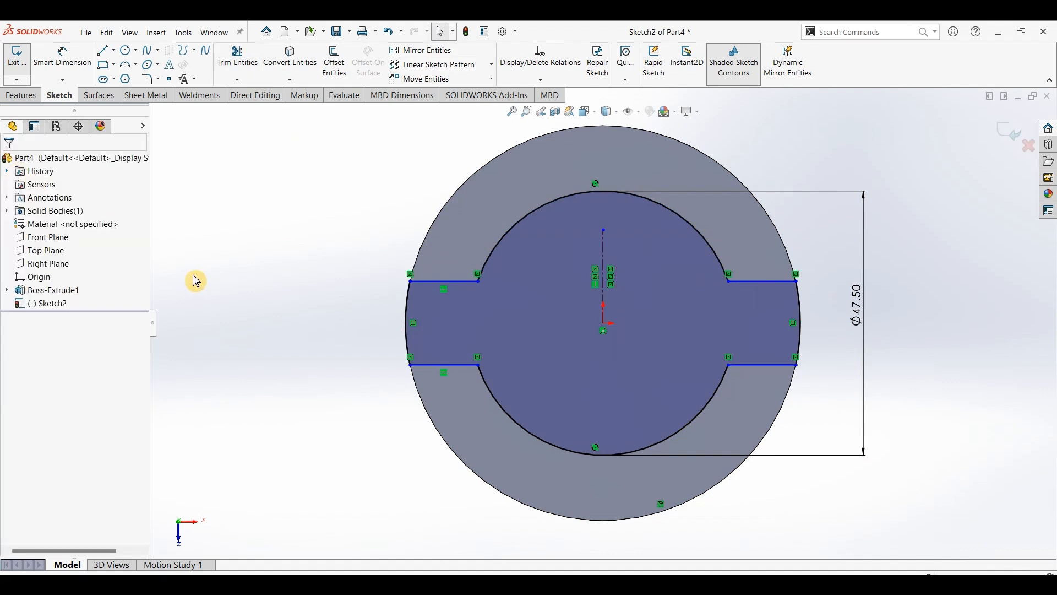
- Align the midpoints of both tabs' outer arcs horizontally with the origin
{"action": "left_click", "coordinate": [409, 332]}
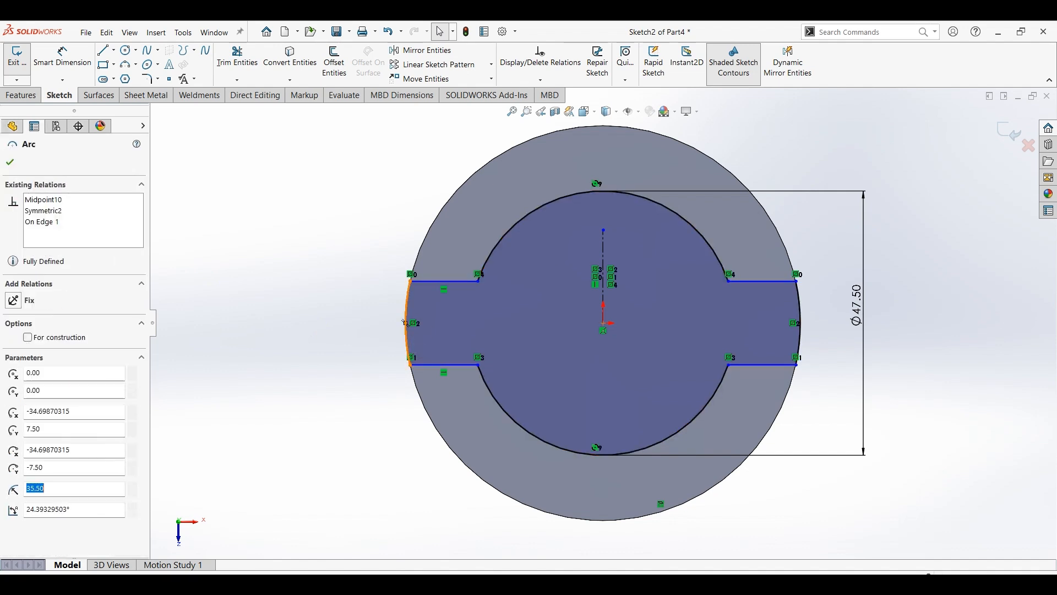
{"action": "left_click", "coordinate": [804, 333]}
{"action": "left_click", "coordinate": [804, 332], "text": "ctrl"}
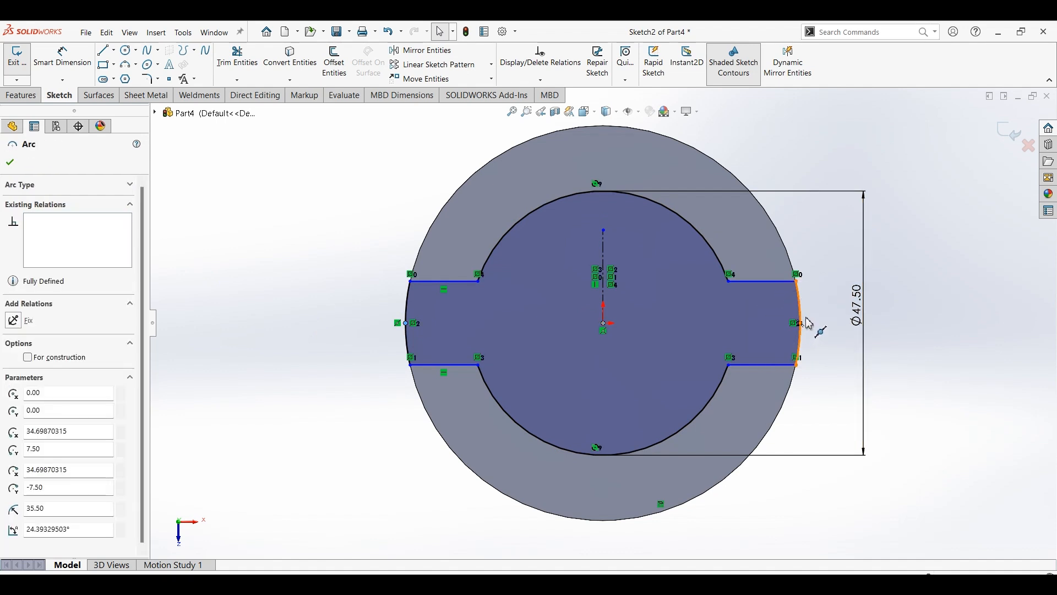
{"action": "left_click", "coordinate": [811, 324], "text": "ctrl"}
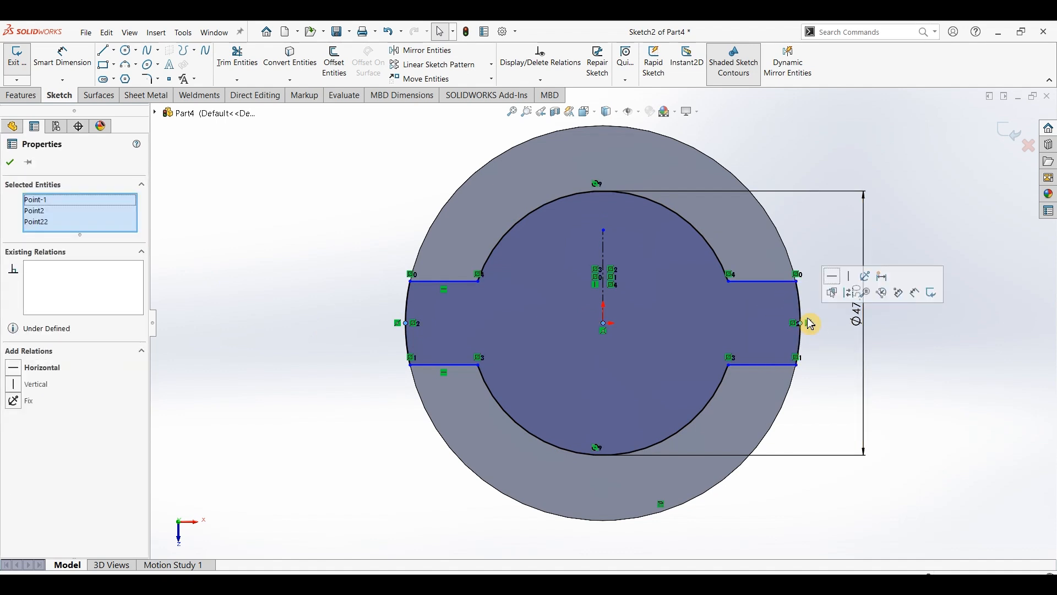
{"action": "left_click", "coordinate": [834, 277]}
{"action": "left_click", "coordinate": [312, 281]}
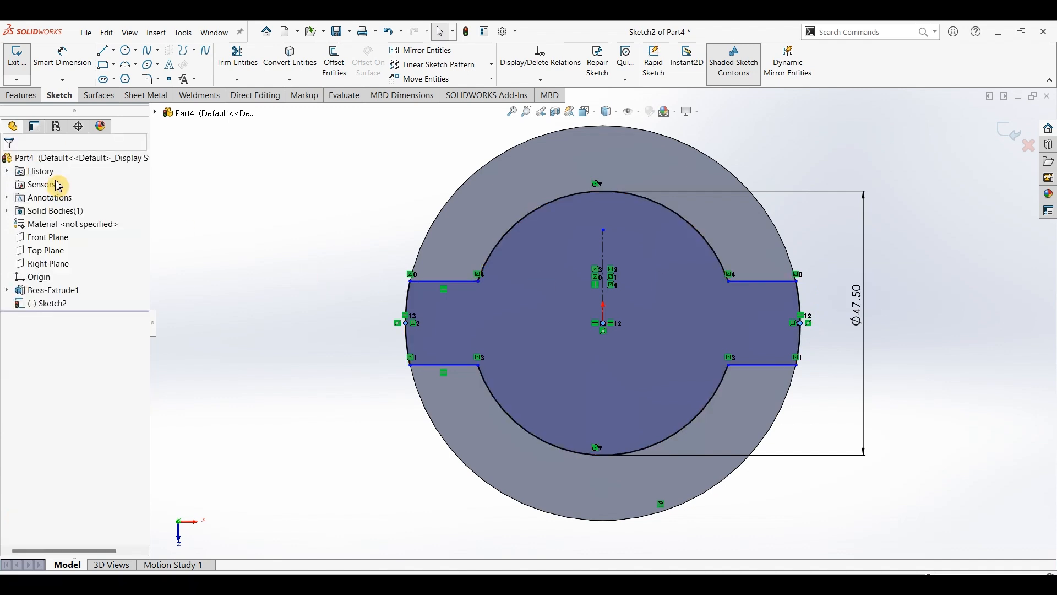
- Extrude the two-tabbed profile as a blind boss 11.5 mm deep, merged with the base disc
{"action": "left_click", "coordinate": [21, 97]}
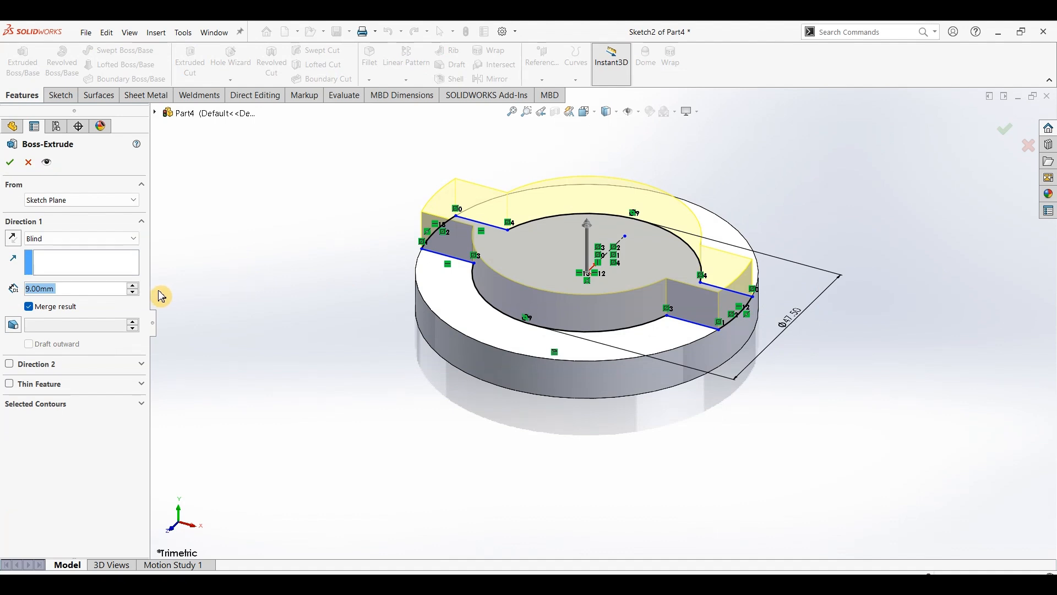
{"action": "type", "text": "1.5"}
{"action": "key", "text": "Return"}
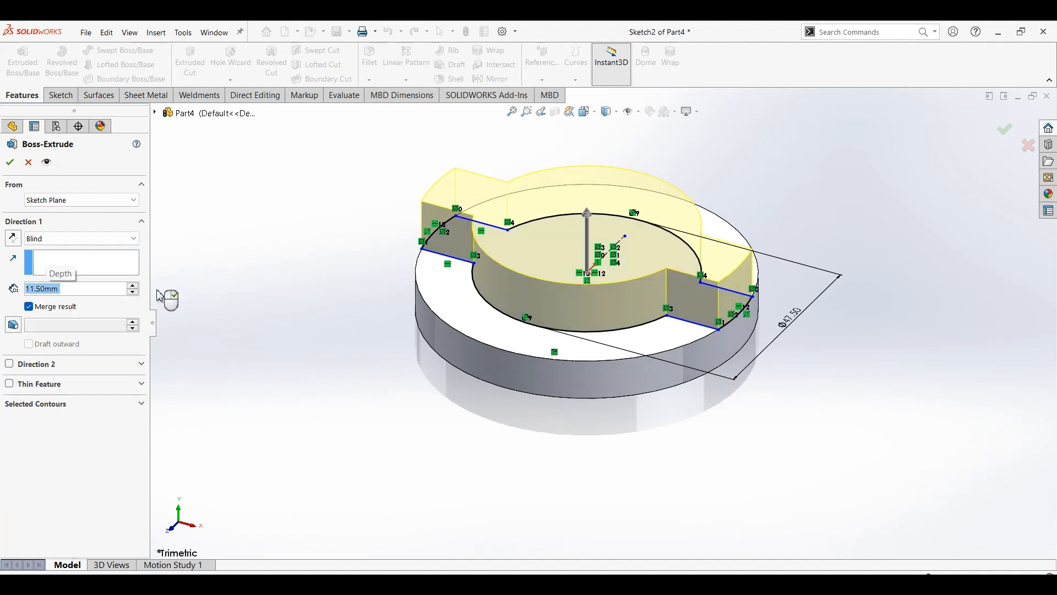
{"action": "left_click", "coordinate": [10, 162]}
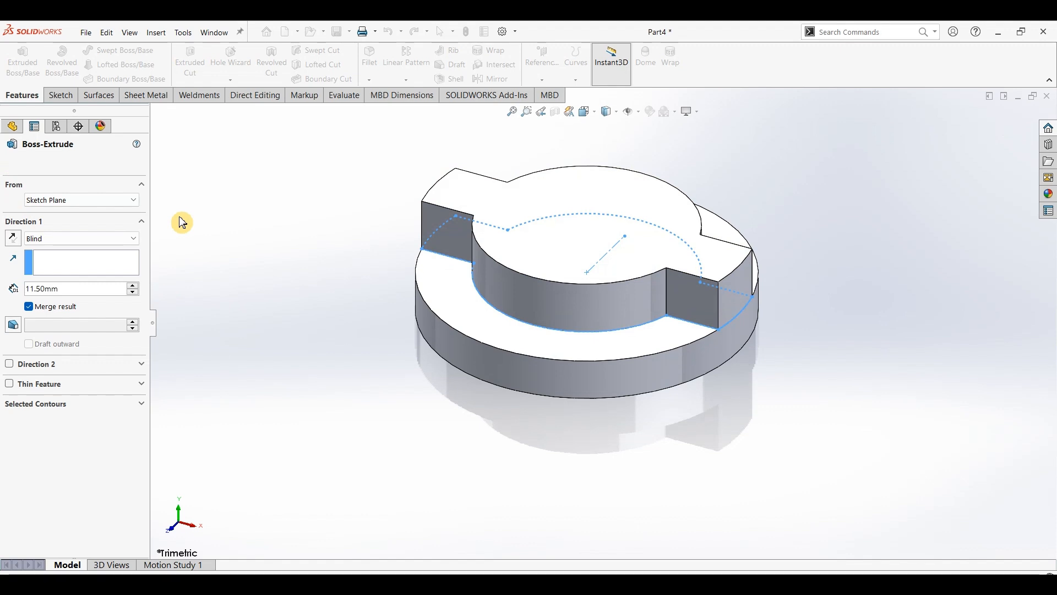
- Start a sketch on the raised boss's top face and consult the Part 181 drawing for the upper hub's dimensions
{"action": "left_click", "coordinate": [559, 233]}
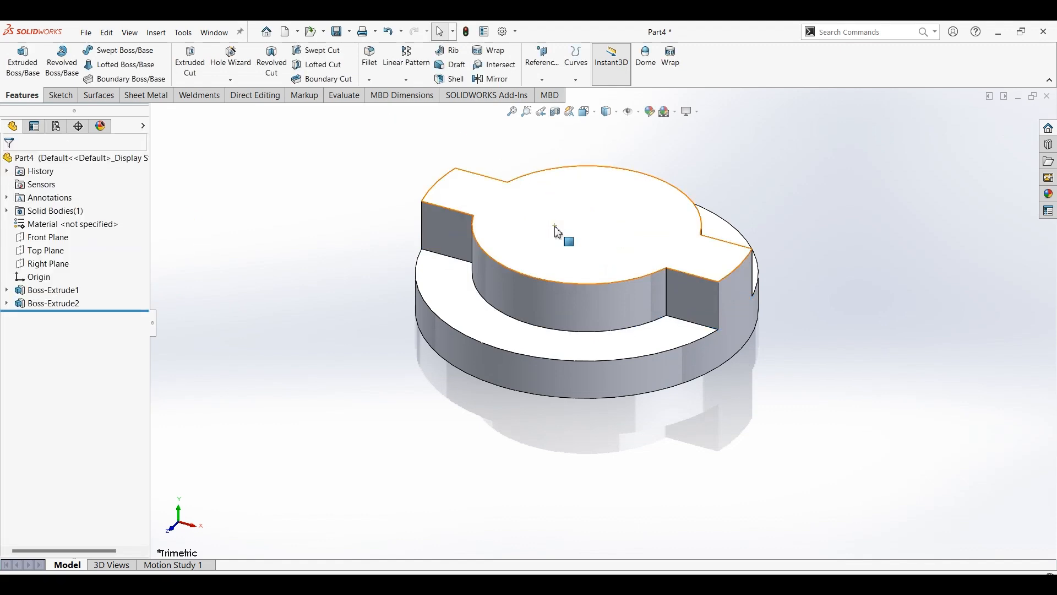
{"action": "left_click", "coordinate": [60, 95]}
{"action": "left_click", "coordinate": [27, 70]}
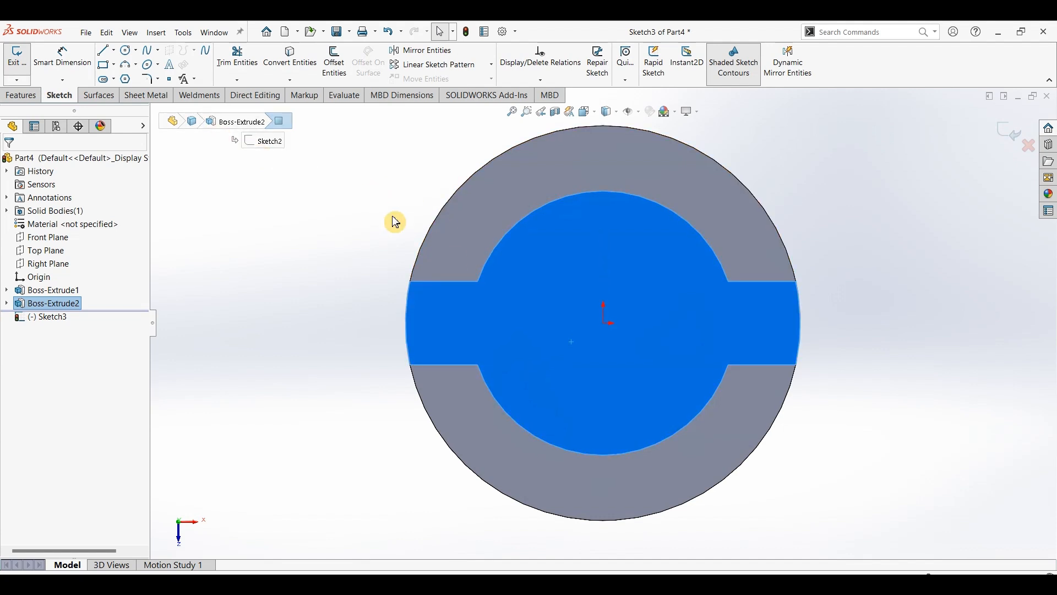
{"action": "left_click", "coordinate": [487, 281]}
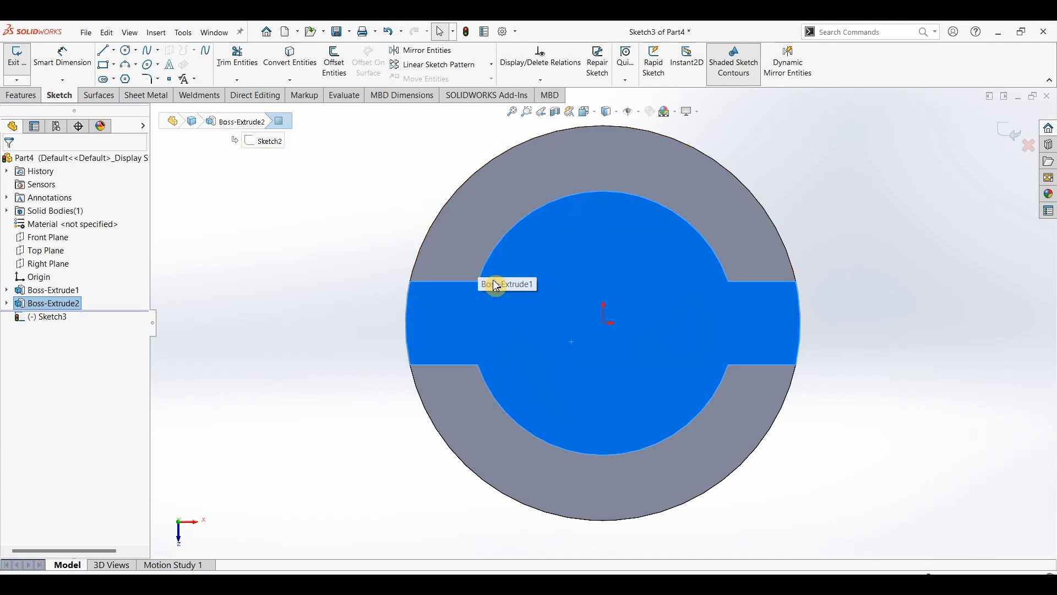
{"action": "left_click", "coordinate": [516, 538]}
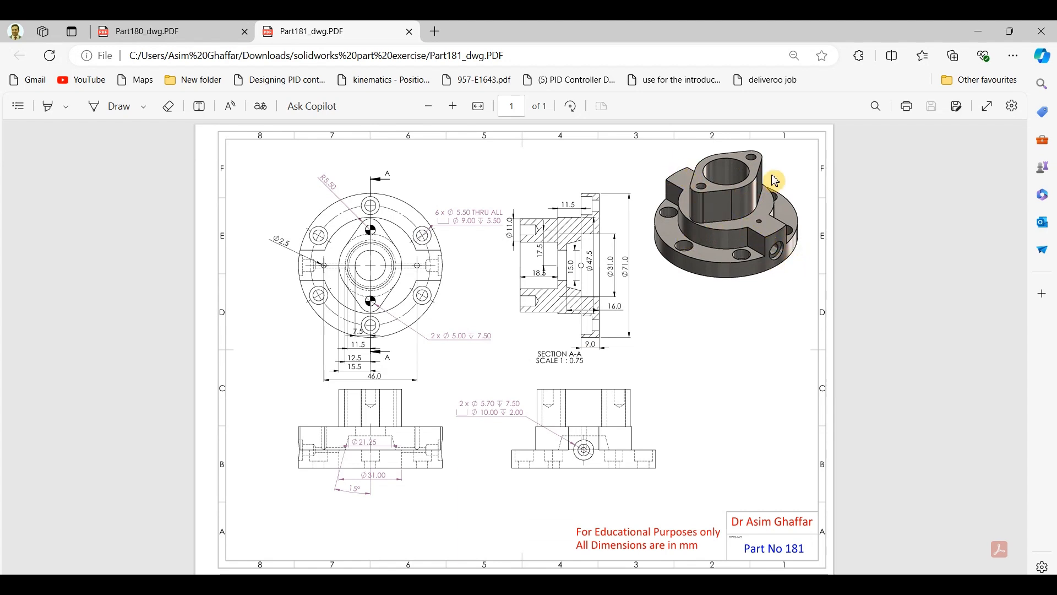
{"action": "left_click", "coordinate": [988, 37]}
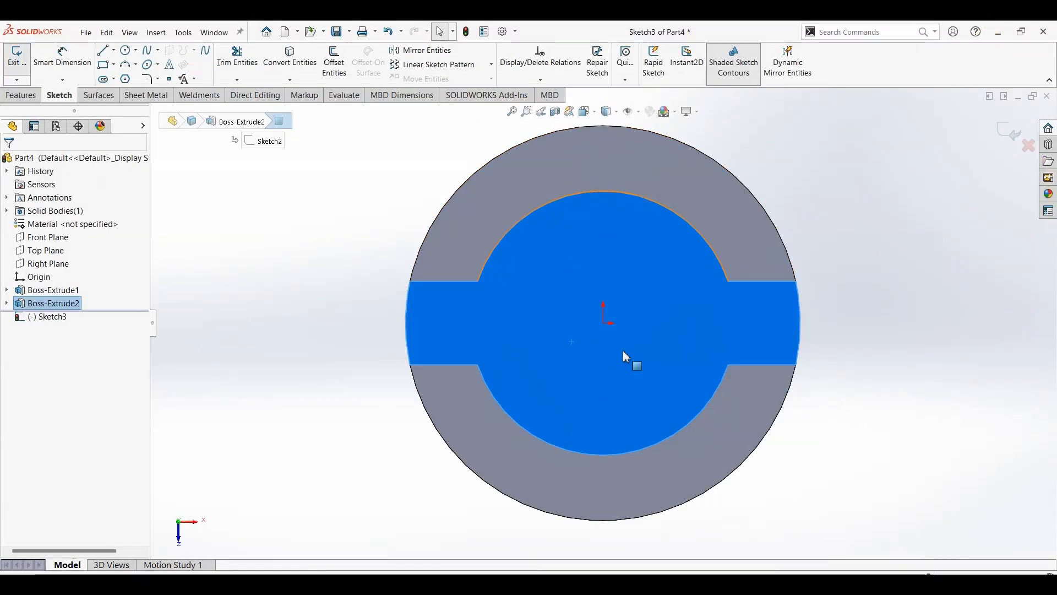
- Sketch a circle about 22.6 mm in diameter centered on the origin
{"action": "left_click", "coordinate": [127, 53]}
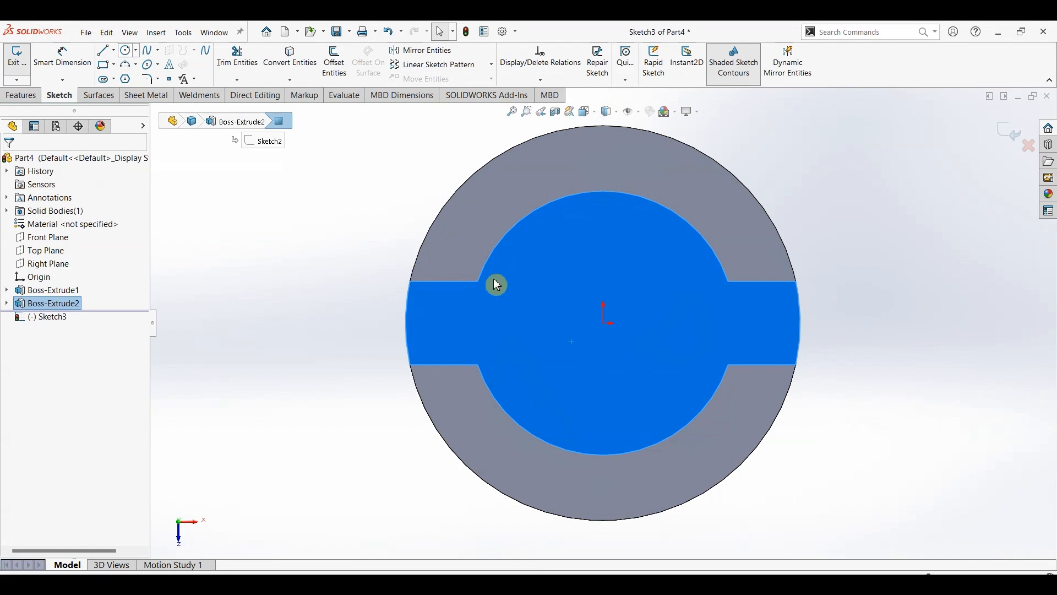
{"action": "left_click", "coordinate": [604, 324]}
{"action": "left_click", "coordinate": [629, 378]}
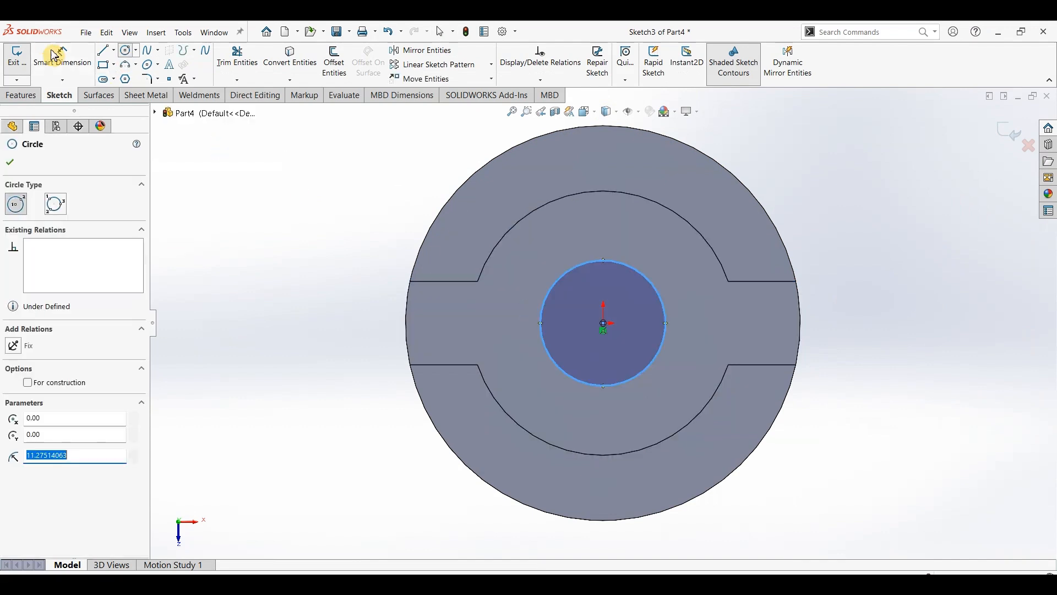
- Dimension the central circle's diameter to 31 mm
{"action": "key", "text": "Escape"}
{"action": "key", "text": "d"}
{"action": "left_click", "coordinate": [638, 275]}
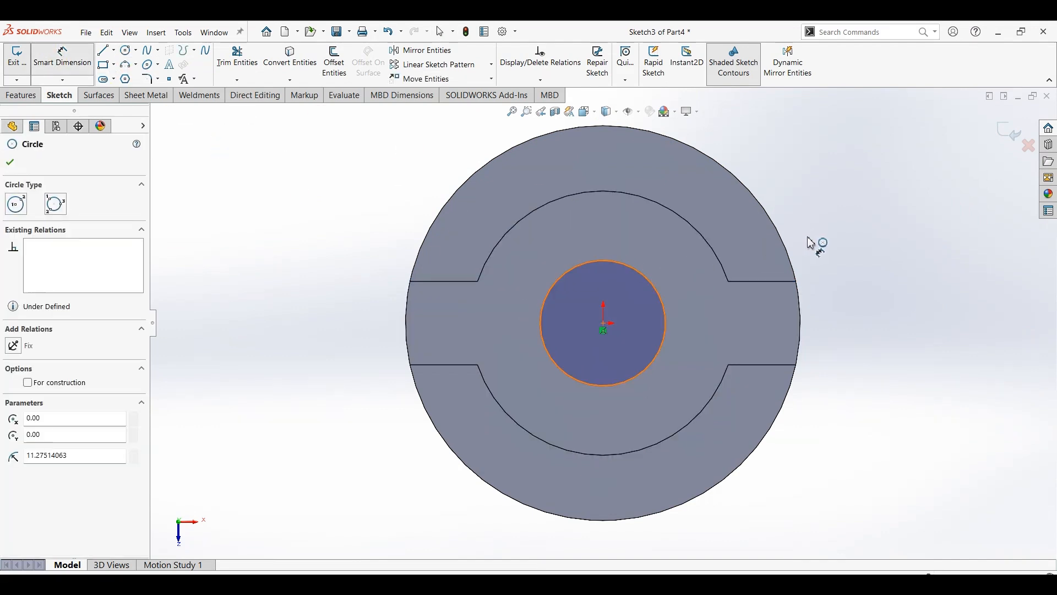
{"action": "left_click", "coordinate": [820, 247]}
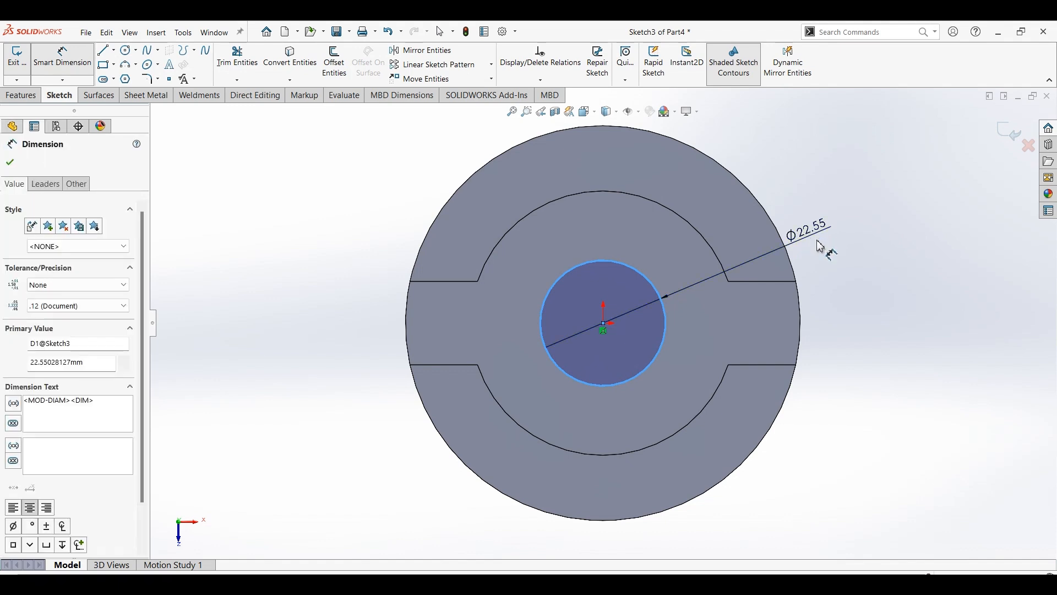
{"action": "left_click", "coordinate": [829, 246]}
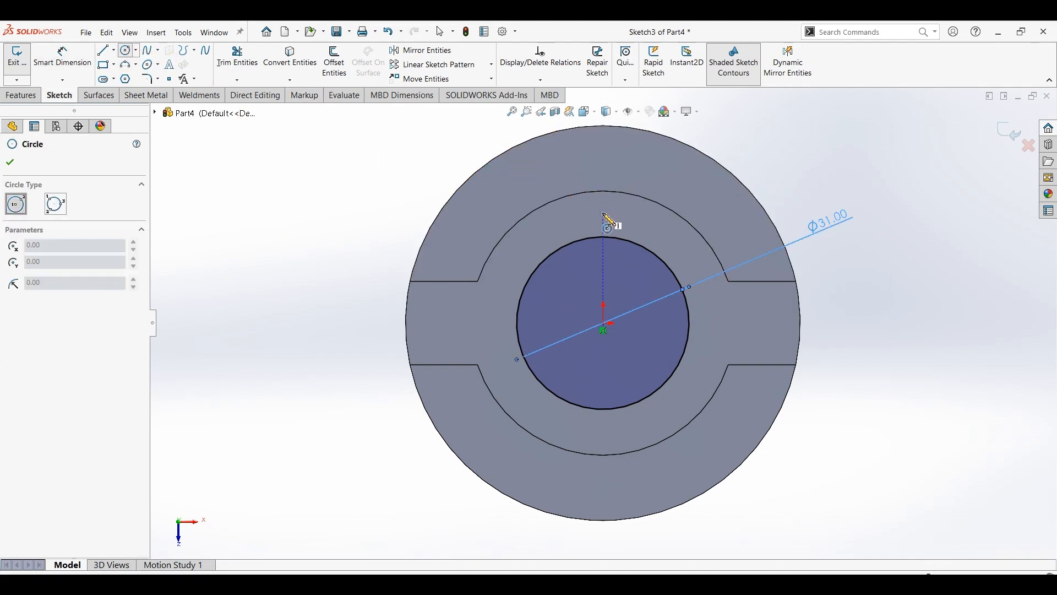
- Sketch a small circle directly above the central circle and dimension its diameter to 11 mm
{"action": "left_click", "coordinate": [603, 212]}
{"action": "left_click", "coordinate": [618, 227]}
{"action": "left_click", "coordinate": [62, 58]}
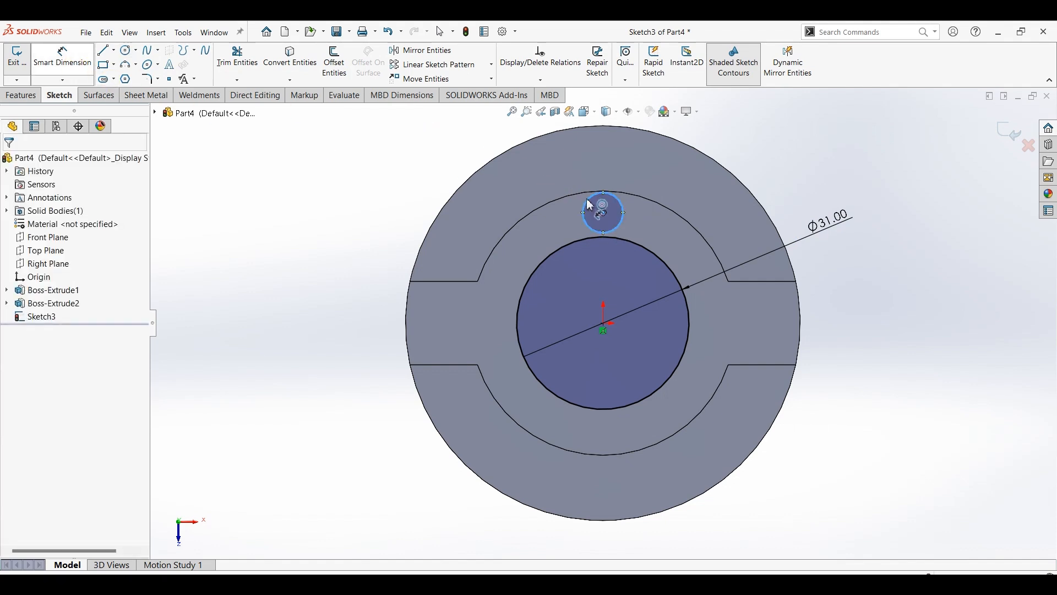
{"action": "left_click", "coordinate": [665, 169]}
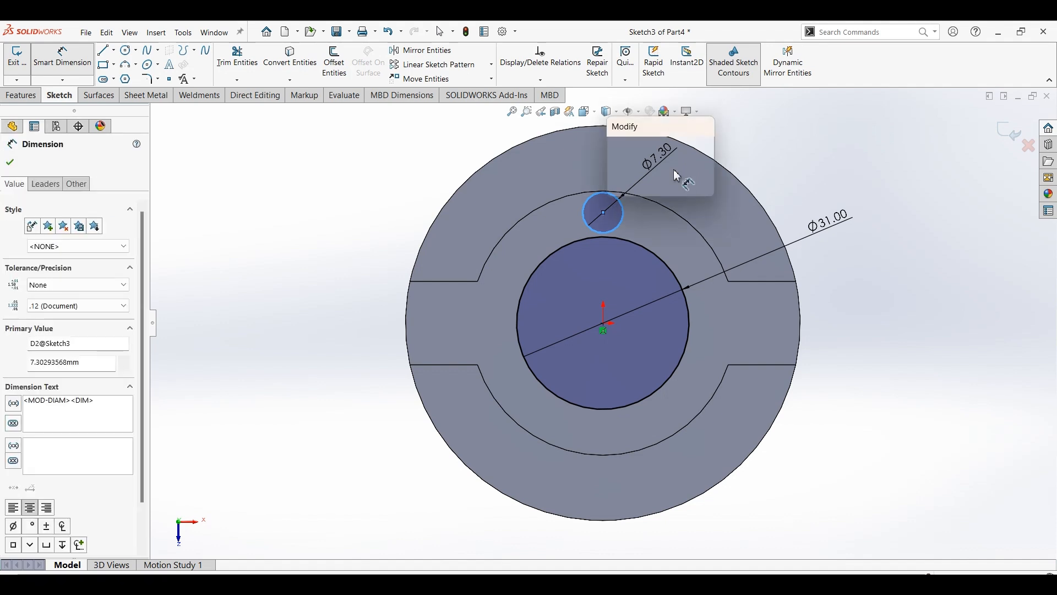
{"action": "left_click", "coordinate": [678, 175]}
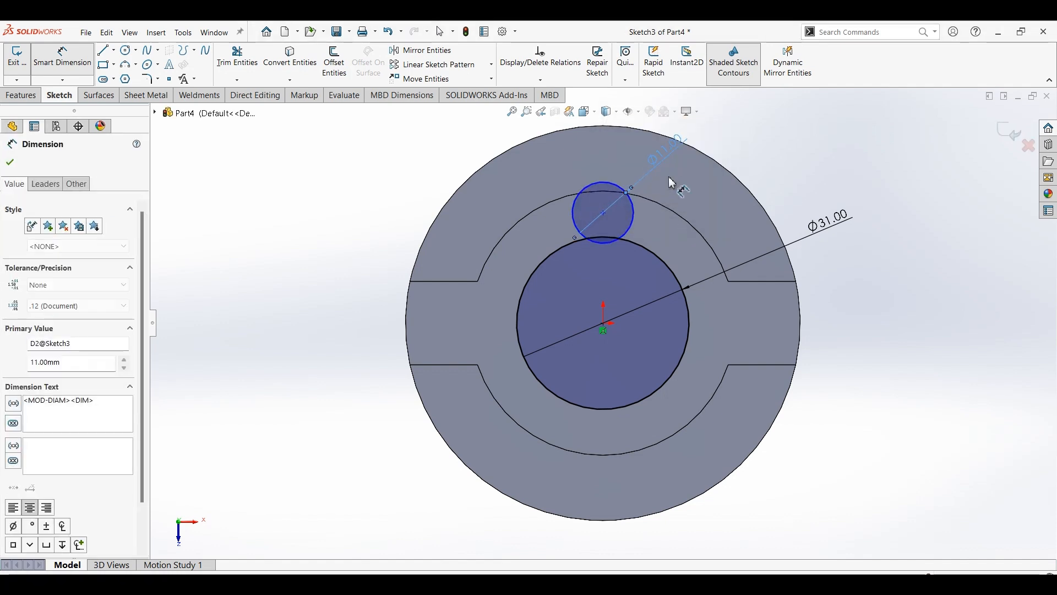
- Dimension the vertical distance between the small circle's center and the origin to 17.5 mm
{"action": "left_click", "coordinate": [605, 329]}
{"action": "left_click", "coordinate": [605, 326]}
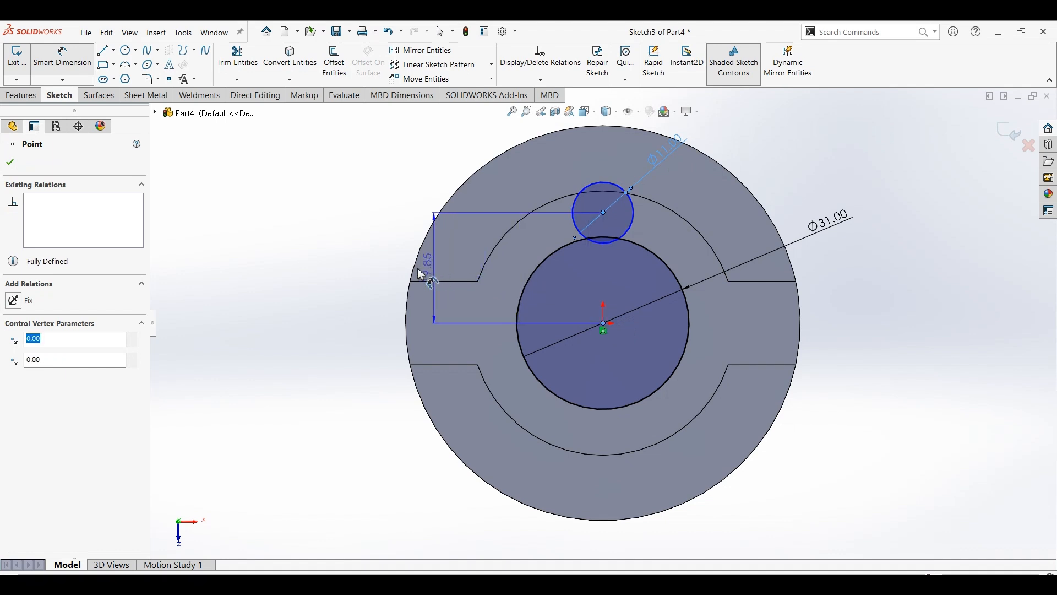
{"action": "left_click", "coordinate": [377, 275]}
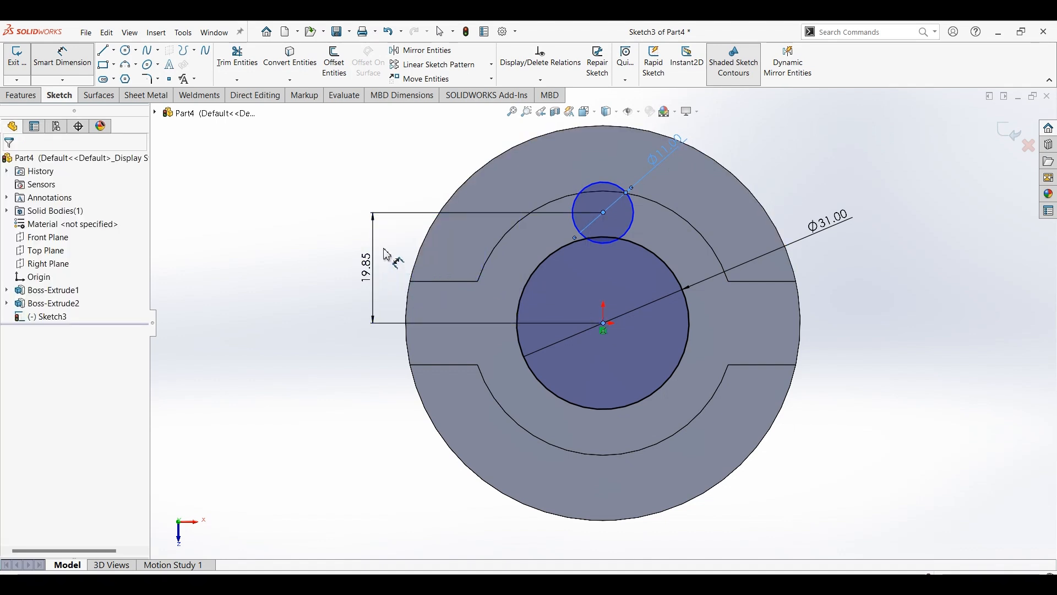
{"action": "type", "text": "17.5"}
{"action": "key", "text": "Return"}
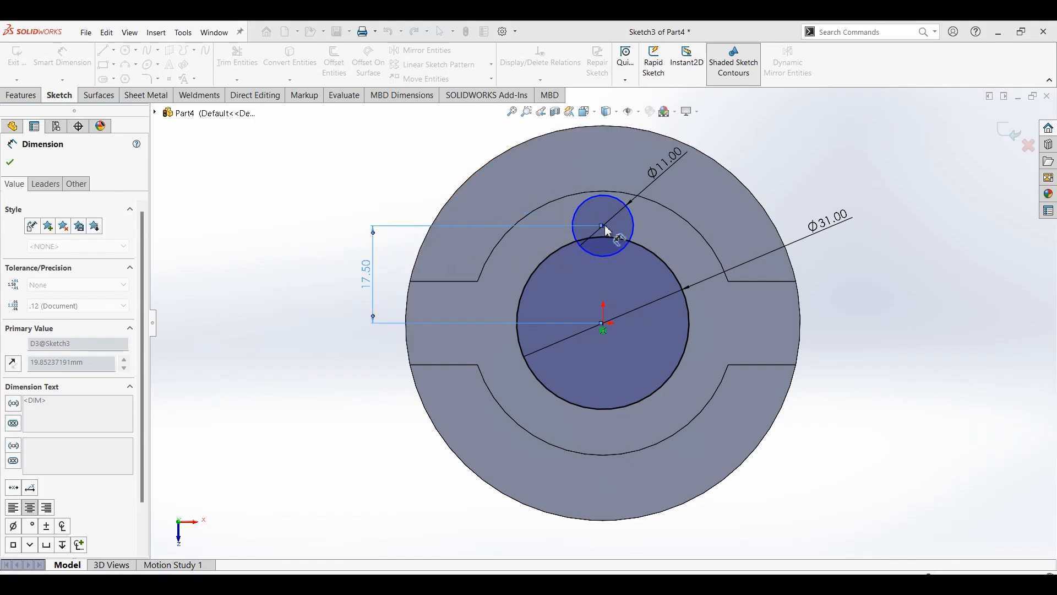
- Align the small circle's center vertically with the origin
{"action": "key", "text": "Escape"}
{"action": "left_click", "coordinate": [603, 225]}
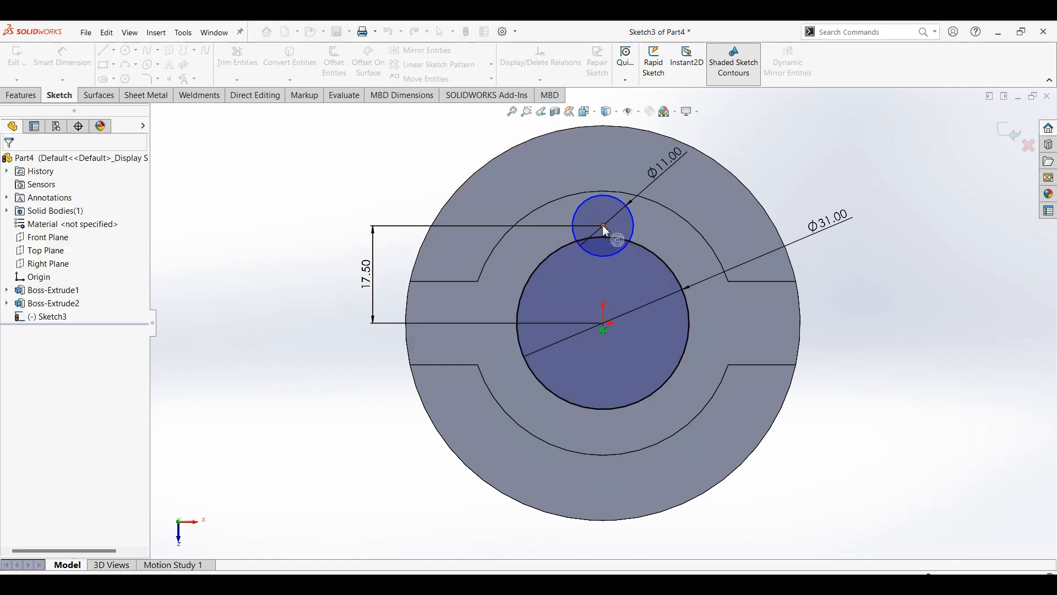
{"action": "left_click", "coordinate": [604, 324], "text": "ctrl"}
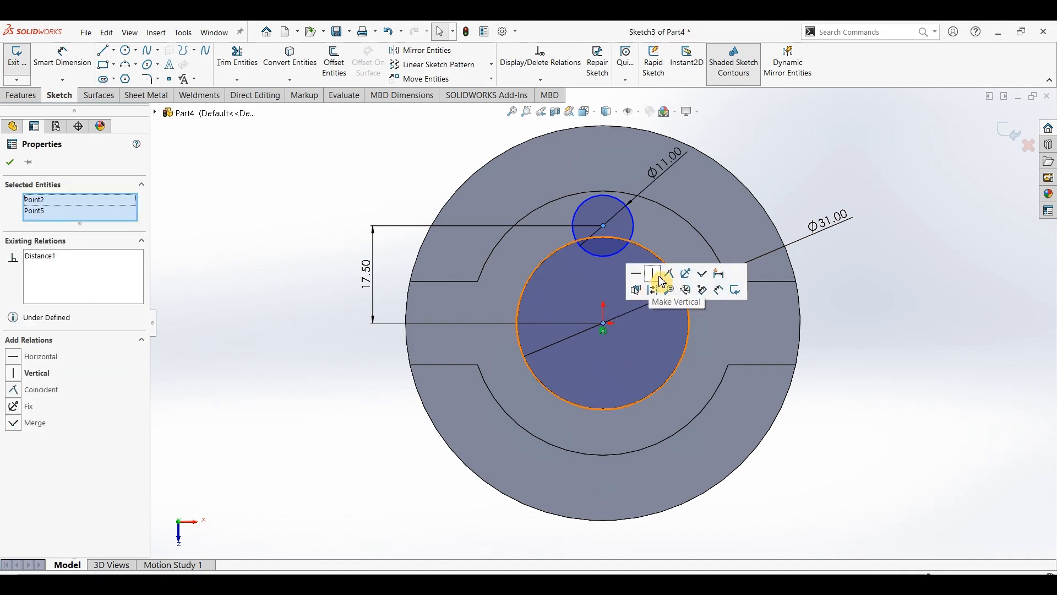
{"action": "left_click", "coordinate": [234, 164]}
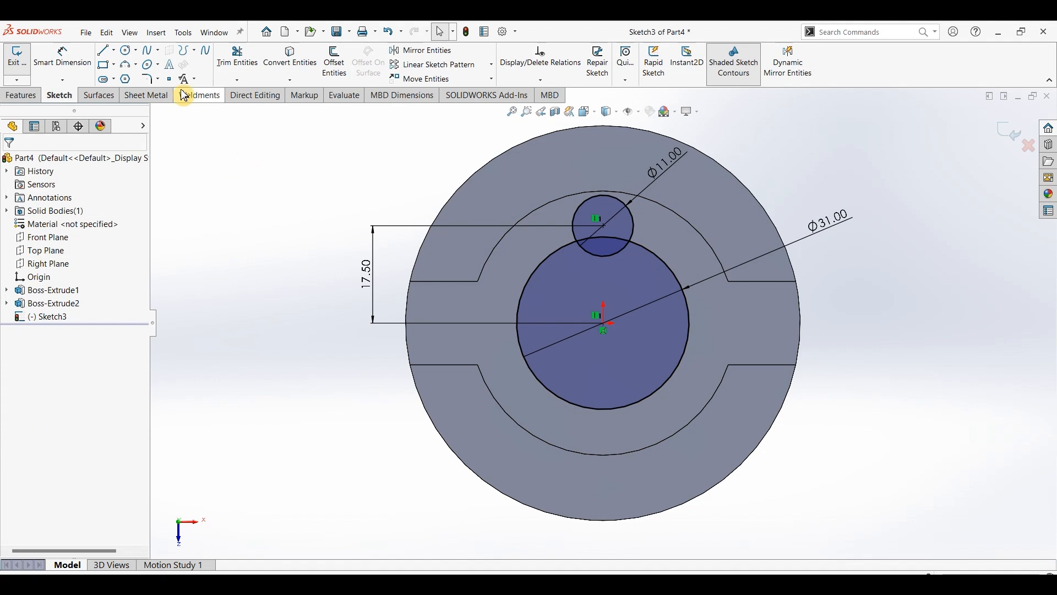
- Draw a horizontal centerline about 26.2 mm long from the origin toward the right tab
{"action": "left_click", "coordinate": [114, 52]}
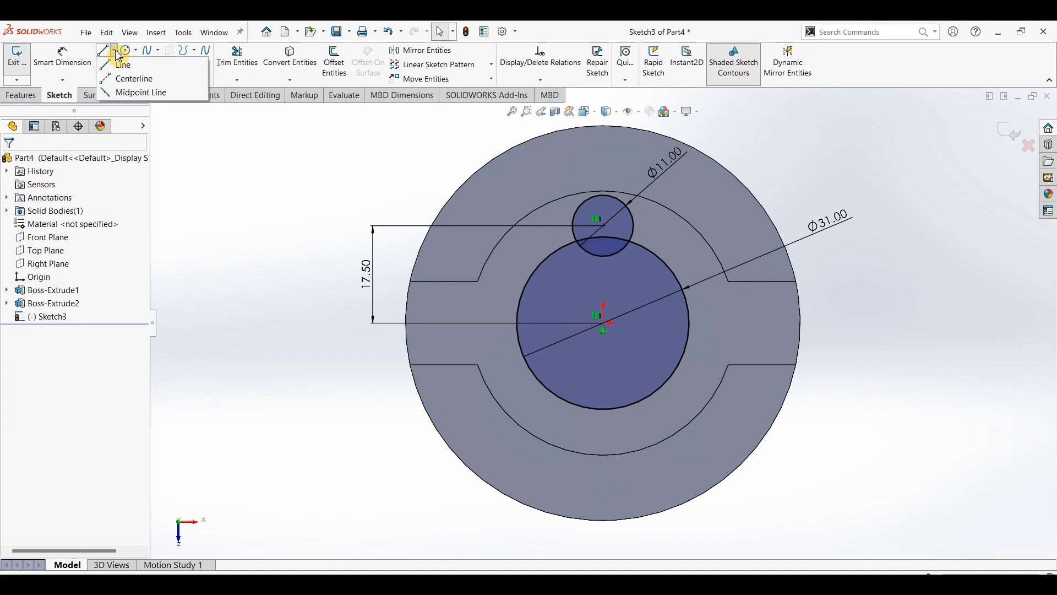
{"action": "left_click", "coordinate": [118, 78]}
{"action": "left_click", "coordinate": [604, 324]}
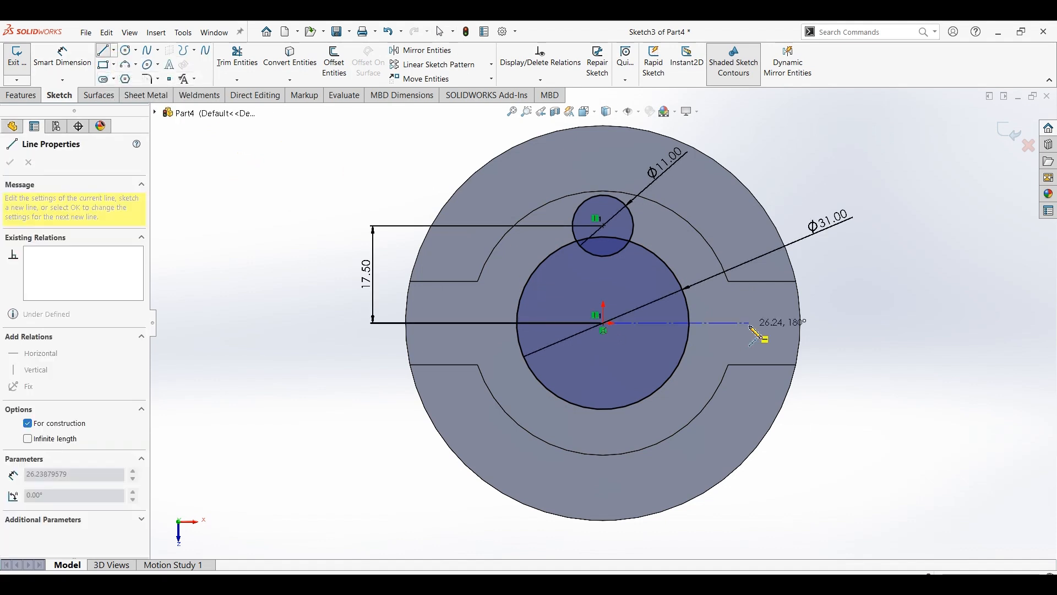
{"action": "left_click", "coordinate": [750, 323]}
{"action": "key", "text": "Escape"}
{"action": "key", "text": "Escape"}
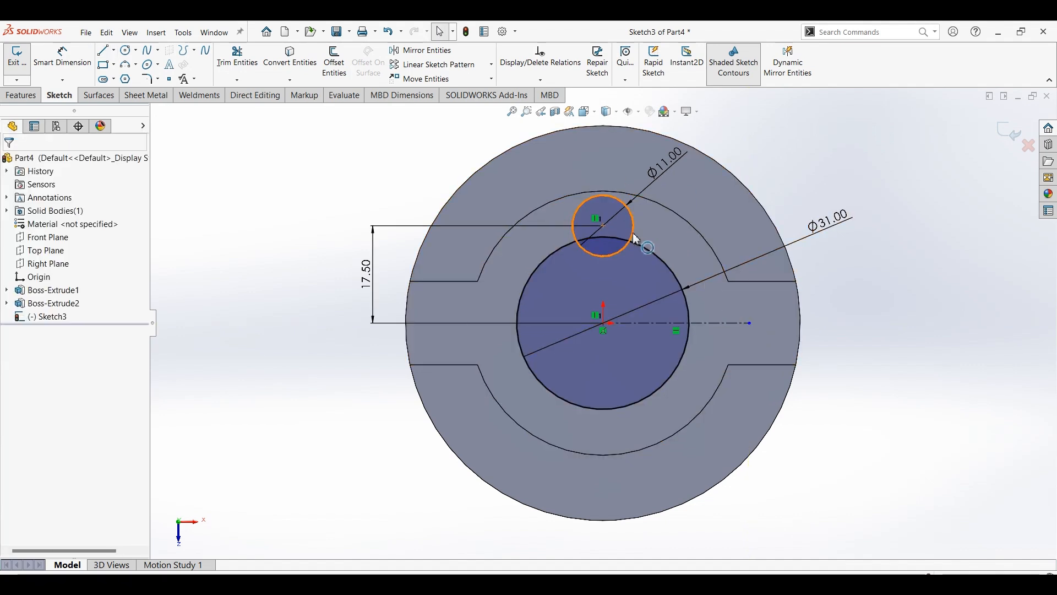
- Mirror the 11 mm circle about the horizontal centerline to place a matching circle below the central circle
{"action": "left_click", "coordinate": [687, 279]}
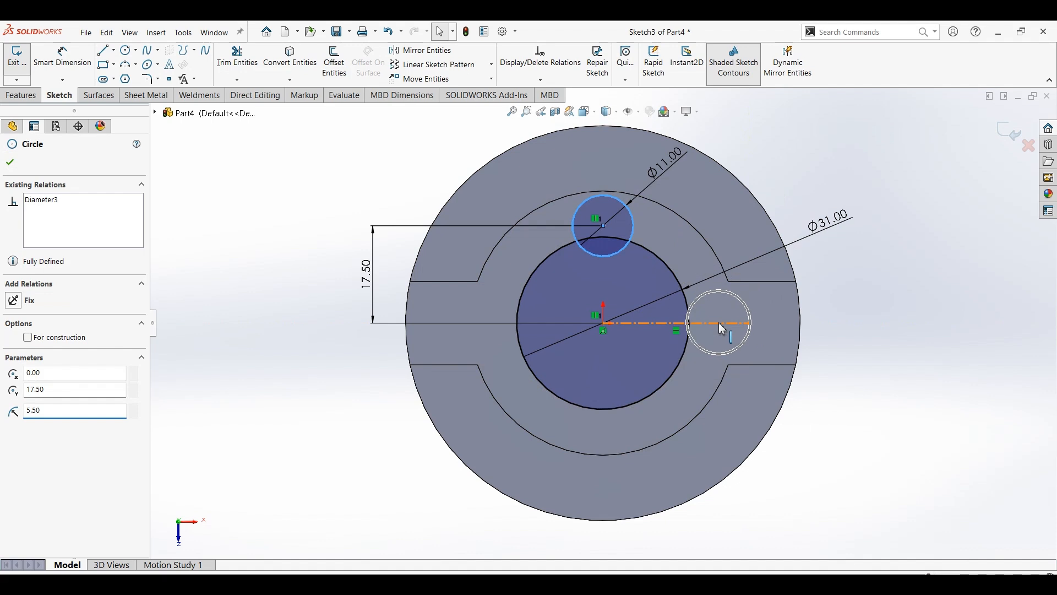
{"action": "left_click", "coordinate": [723, 329], "text": "ctrl"}
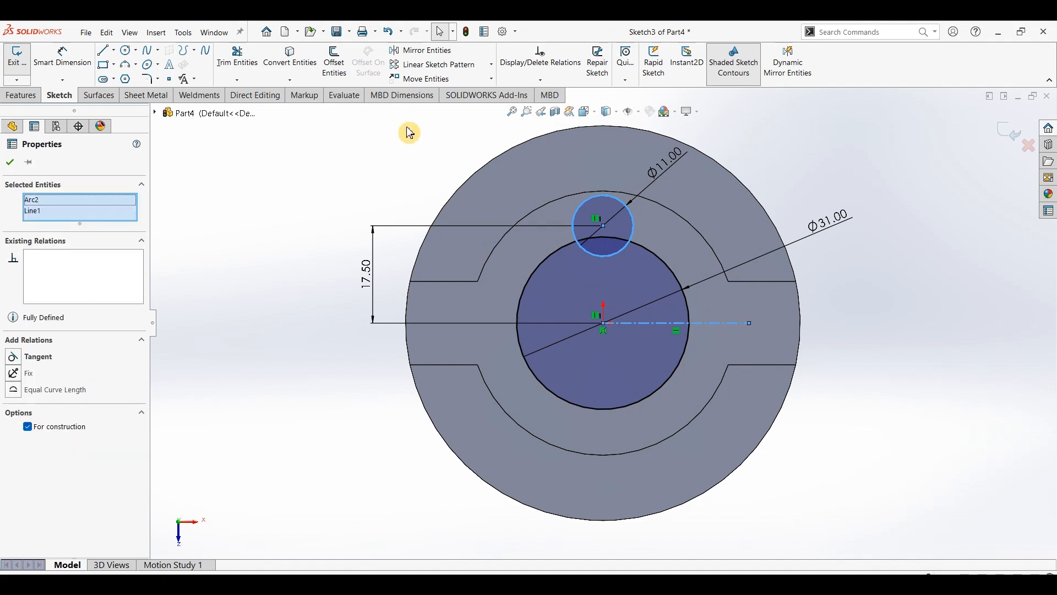
{"action": "left_click", "coordinate": [427, 53]}
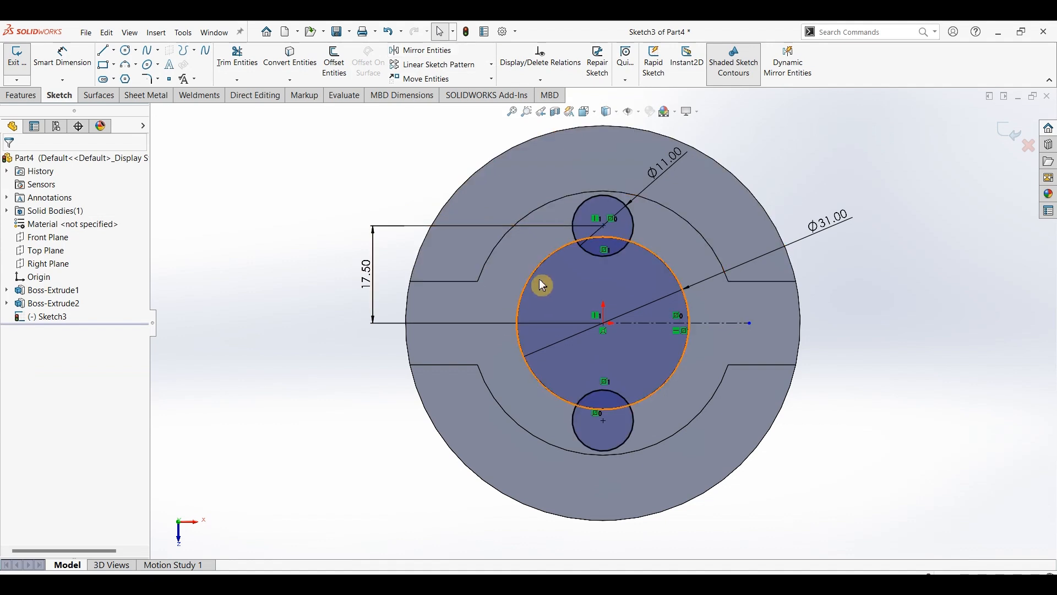
- Draw a line about 14.4 mm long tangent to the upper small circle and the central circle on their left side
{"action": "left_click", "coordinate": [105, 53]}
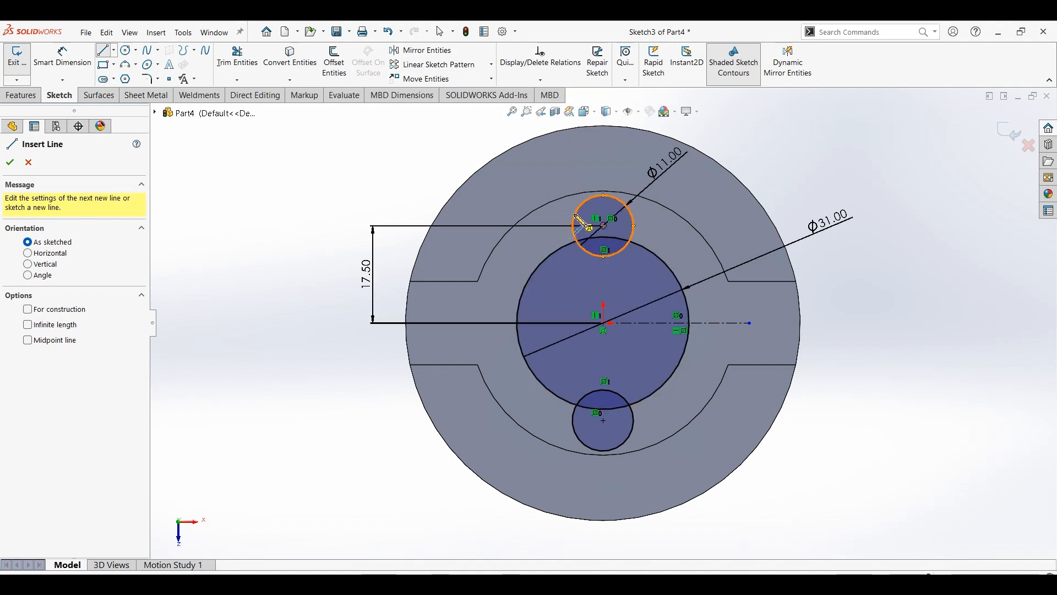
{"action": "left_click", "coordinate": [574, 225]}
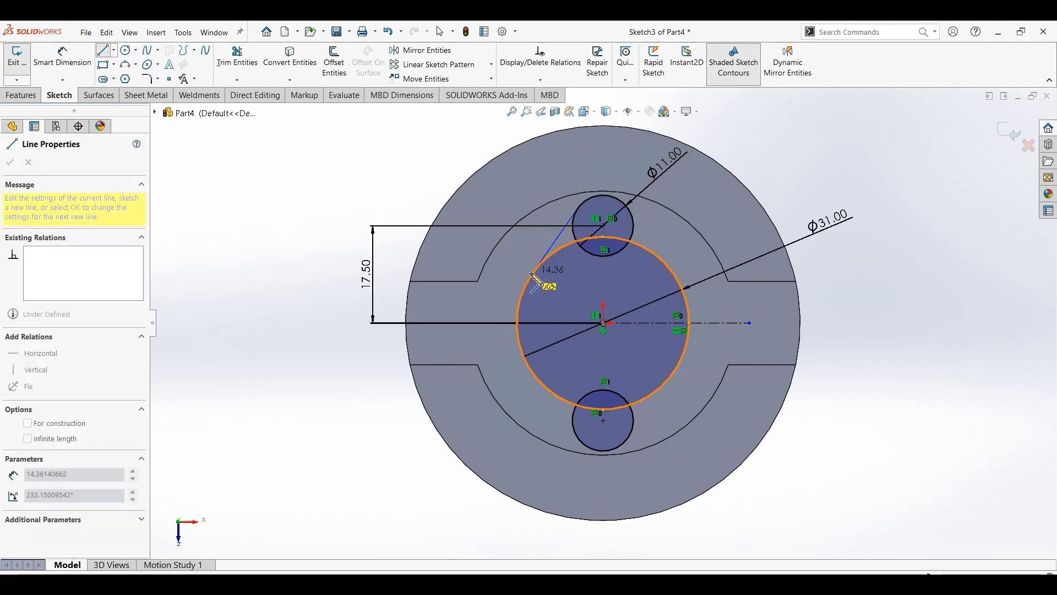
{"action": "left_click", "coordinate": [532, 274]}
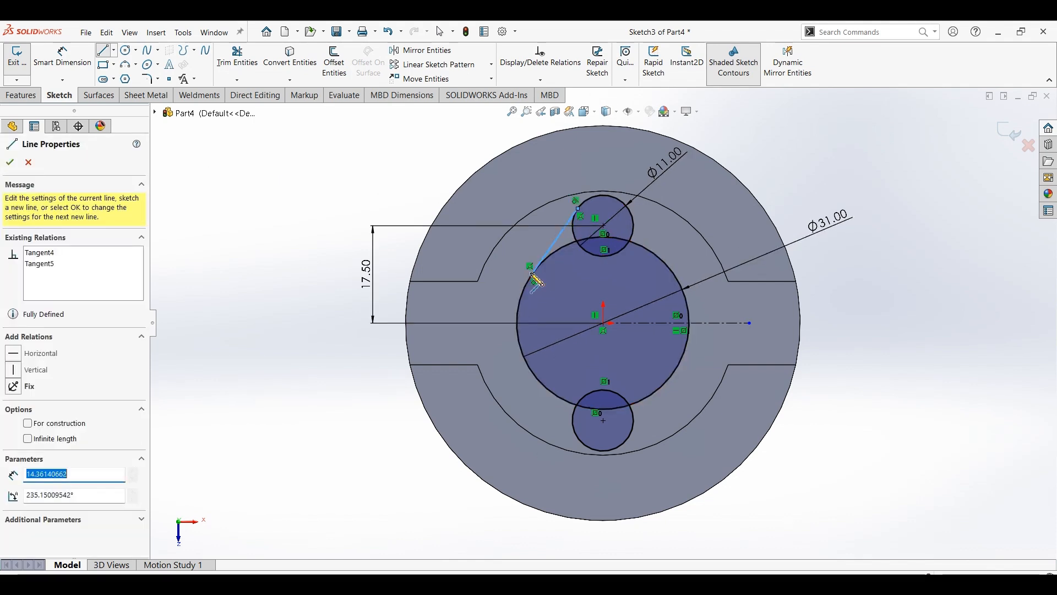
{"action": "key", "text": "Escape"}
{"action": "key", "text": "Escape"}
{"action": "left_click", "coordinate": [528, 281]}
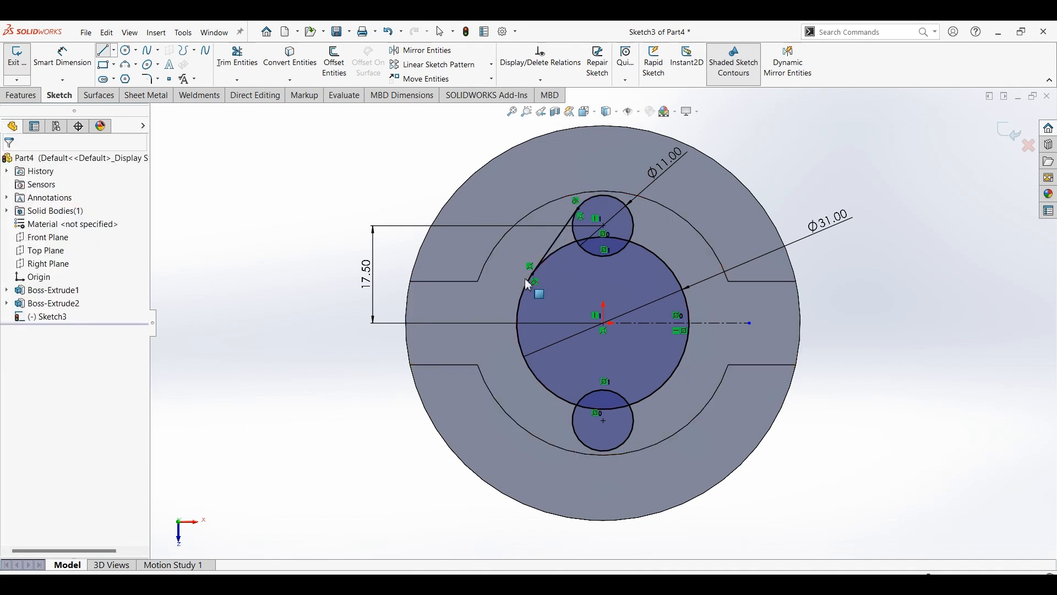
- Draw a tangent line joining the lower small circle to the central circle on their left side
{"action": "left_click", "coordinate": [103, 50]}
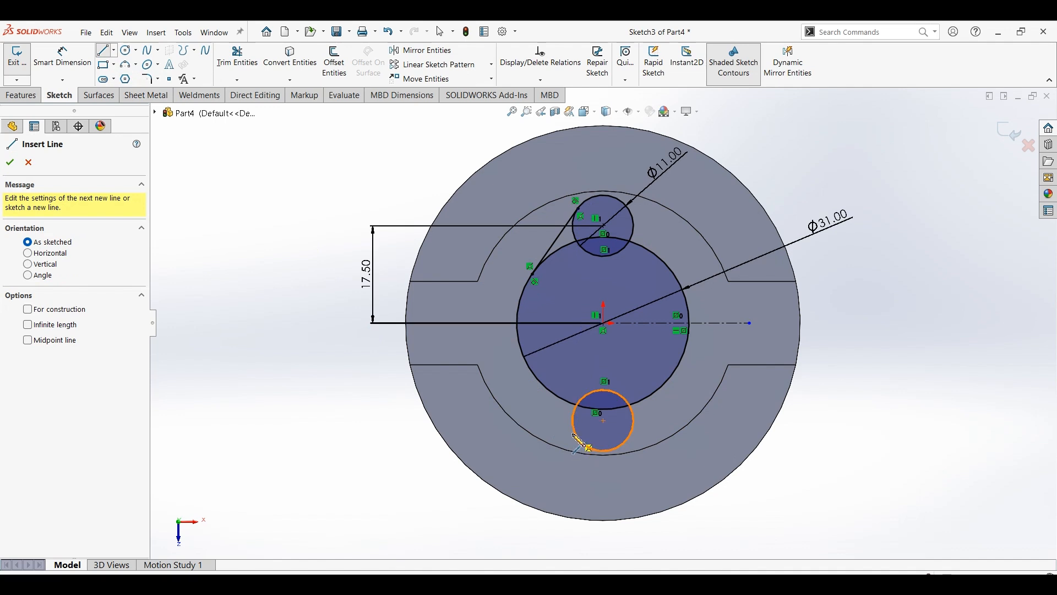
{"action": "left_click", "coordinate": [574, 435]}
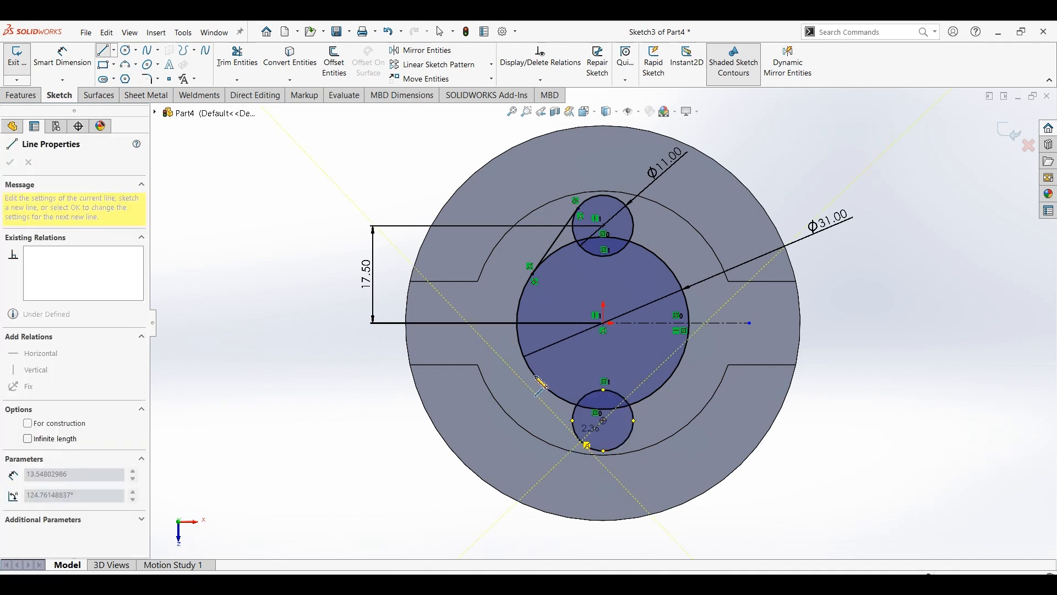
{"action": "left_click", "coordinate": [532, 374]}
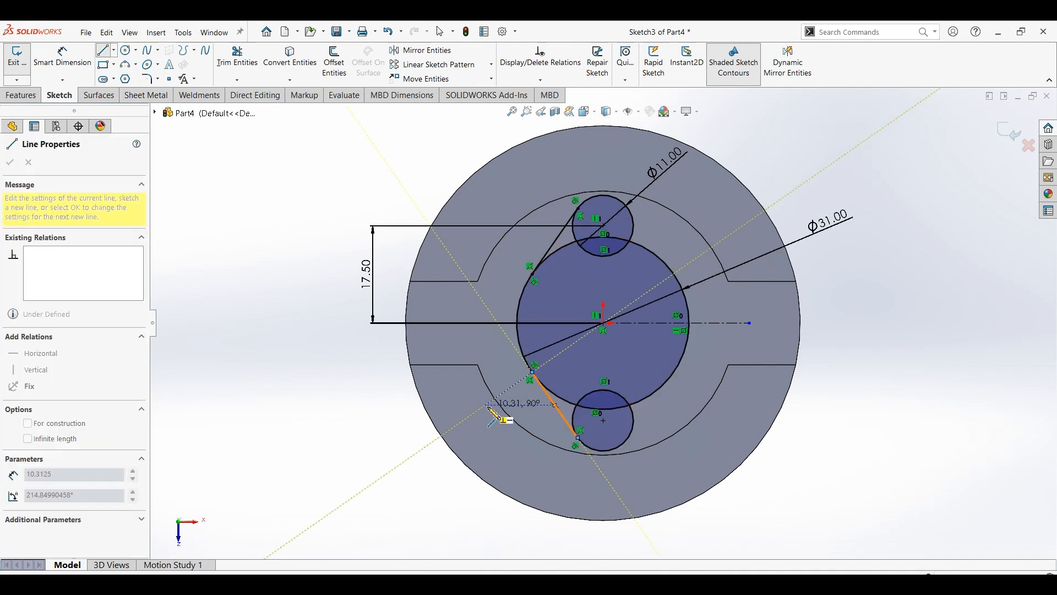
{"action": "key", "text": "Escape"}
{"action": "key", "text": "Escape"}
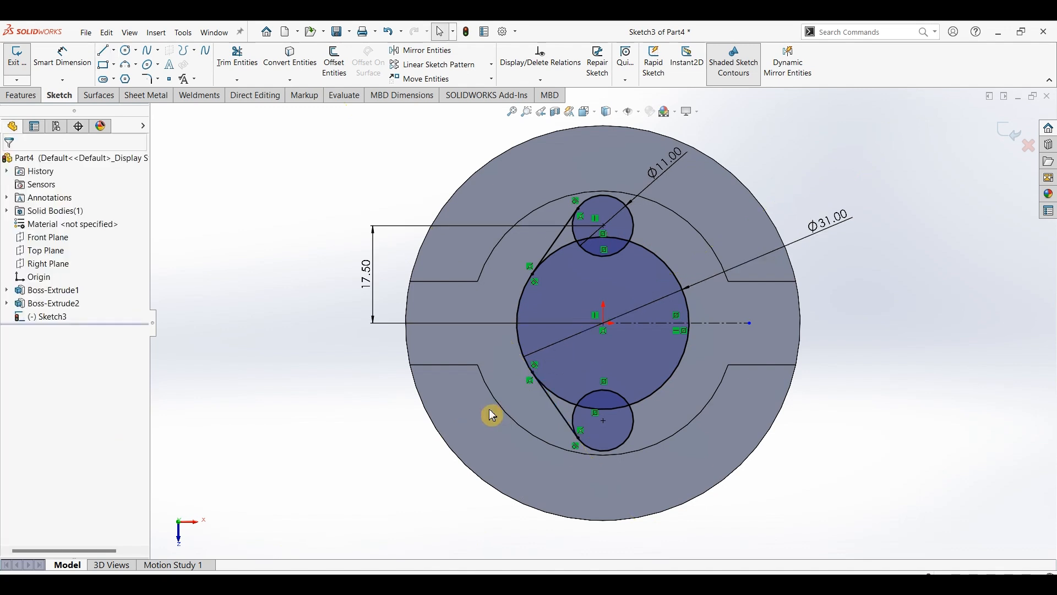
- Draw a line about 14.4 mm long tangent to the lower small circle and the central circle on their right side
{"action": "key", "text": "l"}
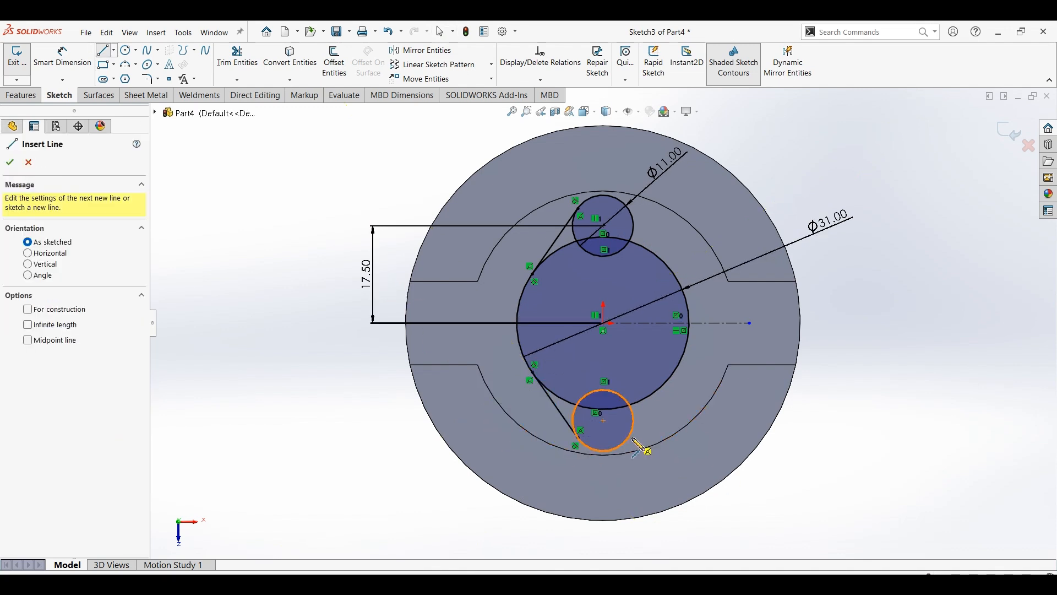
{"action": "left_click", "coordinate": [633, 437]}
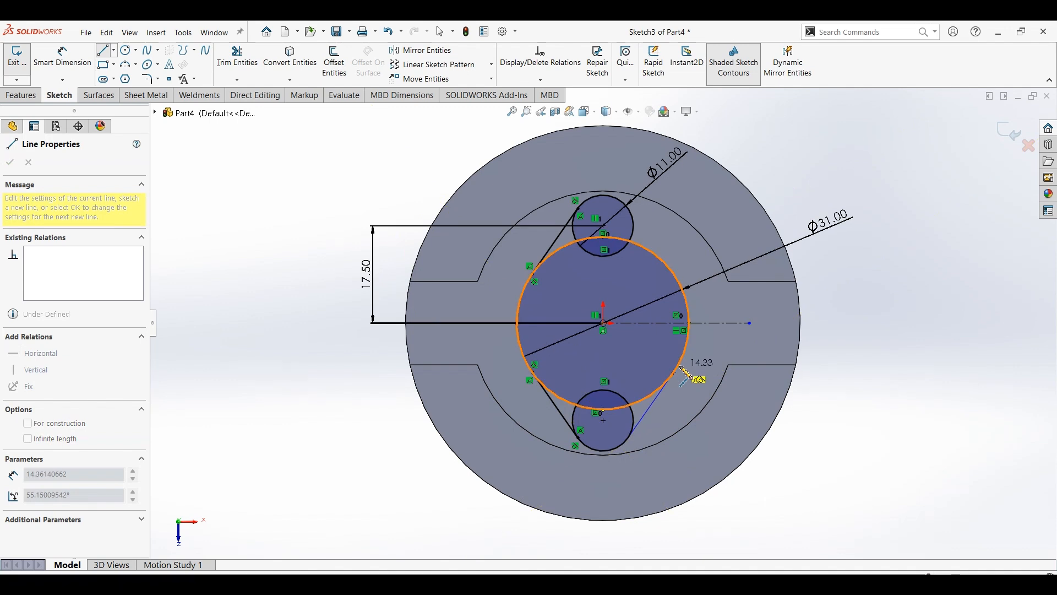
{"action": "left_click", "coordinate": [684, 377]}
{"action": "key", "text": "Escape"}
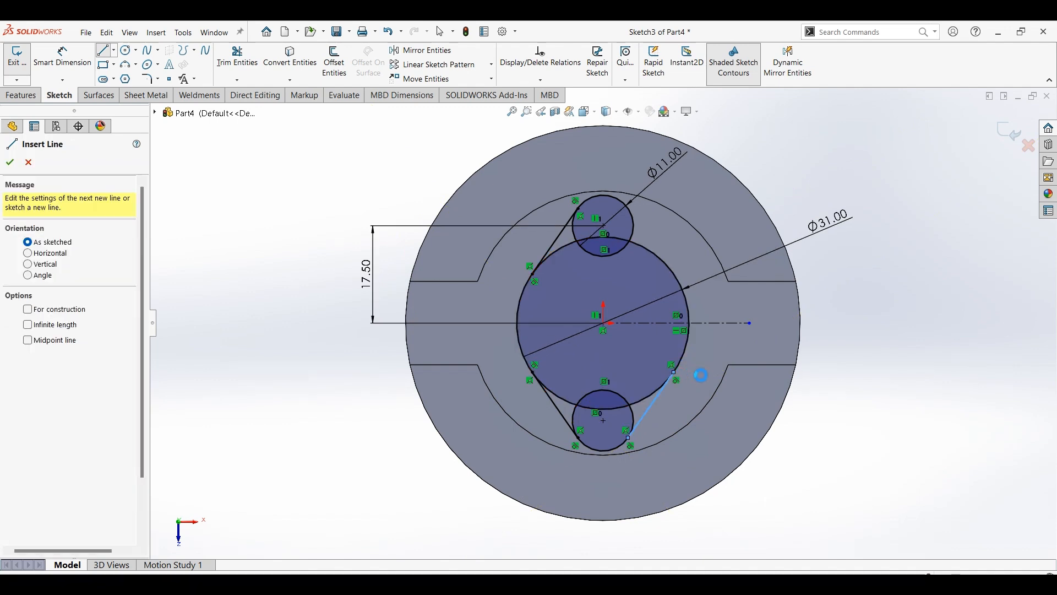
{"action": "key", "text": "Escape"}
- Draw a line about 14.4 mm long tangent to the upper small circle and the central circle on their right side
{"action": "key", "text": "l"}
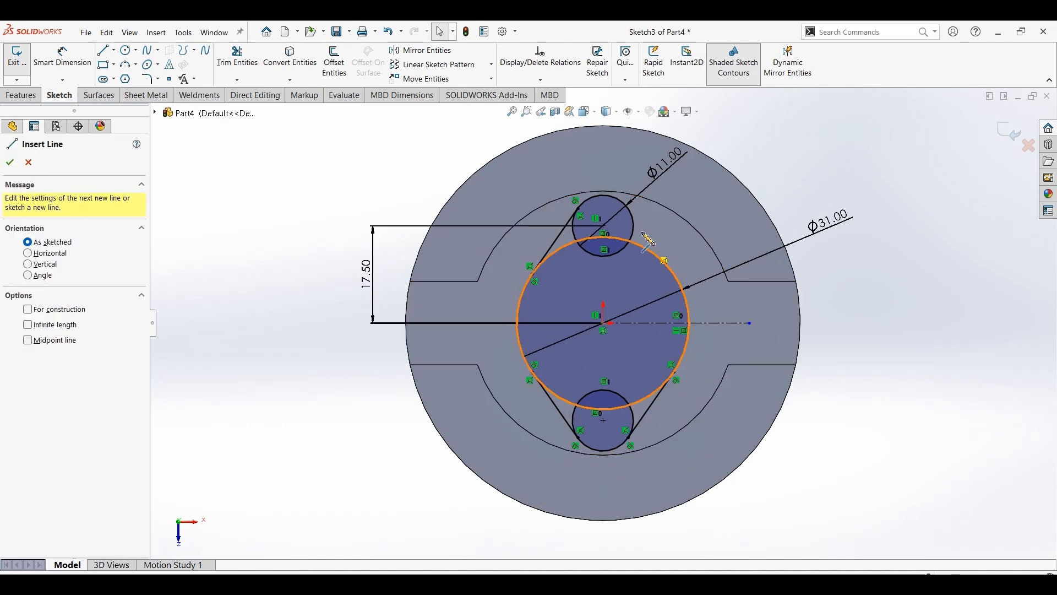
{"action": "left_click", "coordinate": [633, 215]}
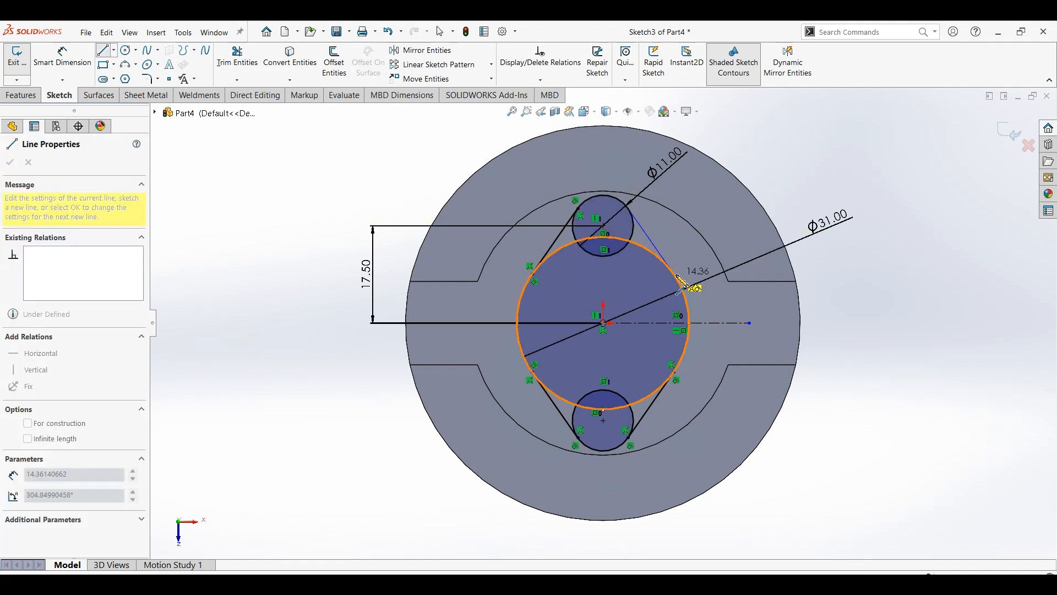
{"action": "left_click", "coordinate": [681, 281]}
{"action": "key", "text": "Escape"}
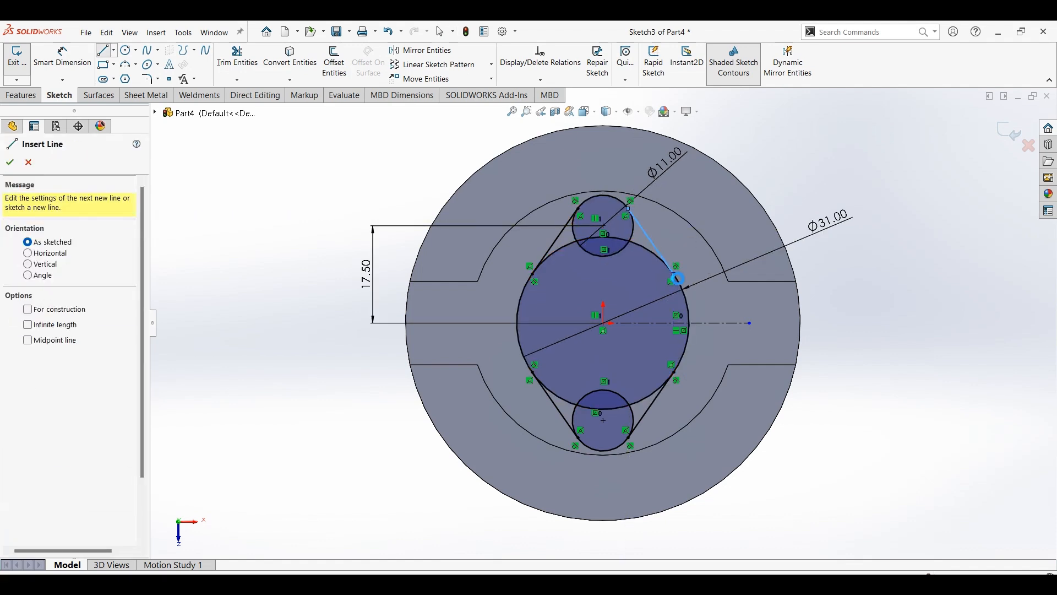
{"action": "key", "text": "Escape"}
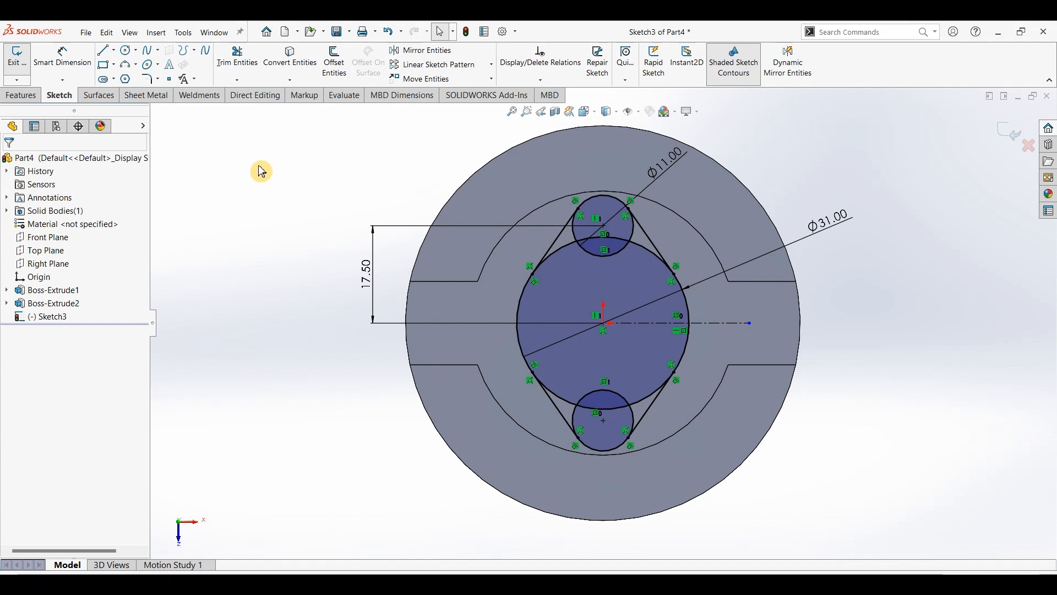
- Trim the inner arcs of the three circles to leave one closed outline of outer arcs and tangent lines
{"action": "left_click", "coordinate": [244, 65]}
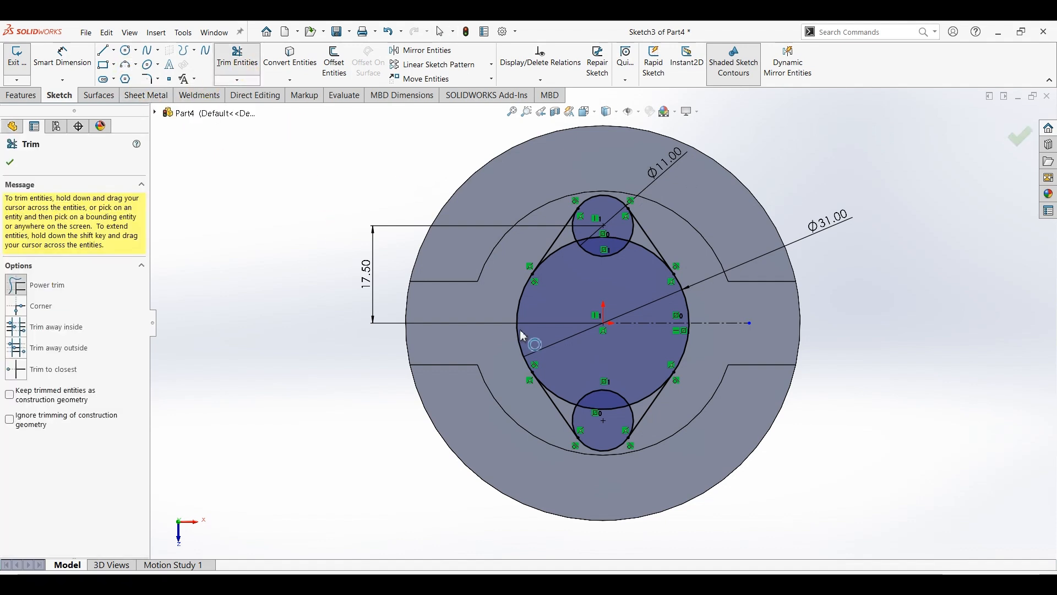
{"action": "mouse_move", "coordinate": [575, 262]}
{"action": "left_mouse_down"}
{"action": "mouse_move", "coordinate": [585, 234]}
{"action": "mouse_move", "coordinate": [604, 241]}
{"action": "mouse_move", "coordinate": [570, 257]}
{"action": "mouse_move", "coordinate": [617, 238]}
{"action": "mouse_move", "coordinate": [637, 283]}
{"action": "mouse_move", "coordinate": [571, 385]}
{"action": "mouse_move", "coordinate": [599, 424]}
{"action": "mouse_move", "coordinate": [651, 382]}
{"action": "mouse_move", "coordinate": [638, 413]}
{"action": "mouse_move", "coordinate": [573, 387]}
{"action": "mouse_move", "coordinate": [586, 425]}
{"action": "mouse_move", "coordinate": [609, 401]}
{"action": "mouse_move", "coordinate": [411, 253]}
{"action": "left_mouse_up"}
{"action": "left_click", "coordinate": [10, 162]}
- Extrude the closed outline as a blind boss 18.5 mm upward, merged with the existing body
{"action": "left_click", "coordinate": [21, 95]}
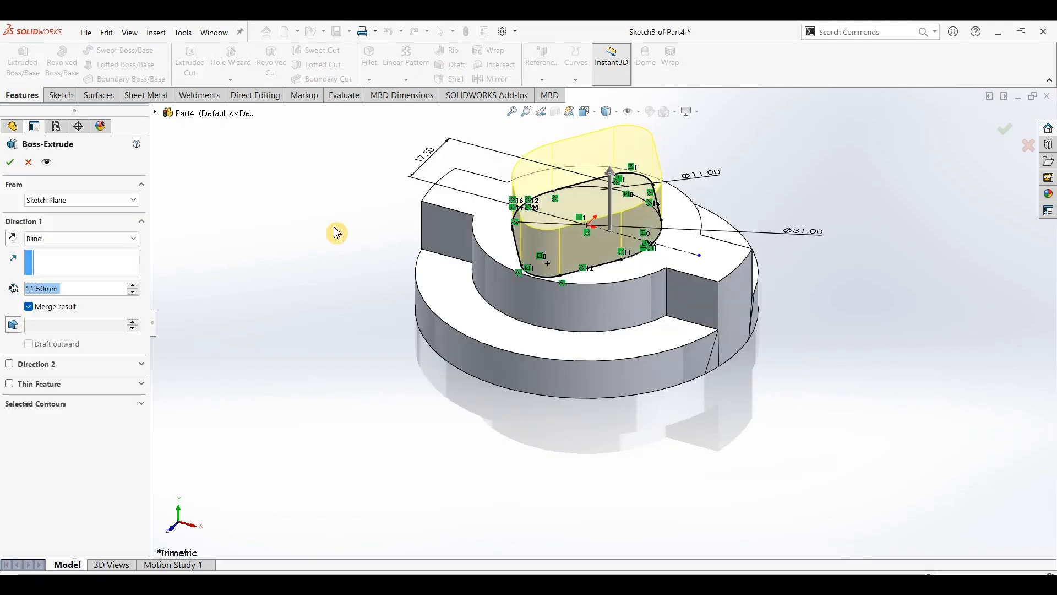
{"action": "type", "text": "18.5"}
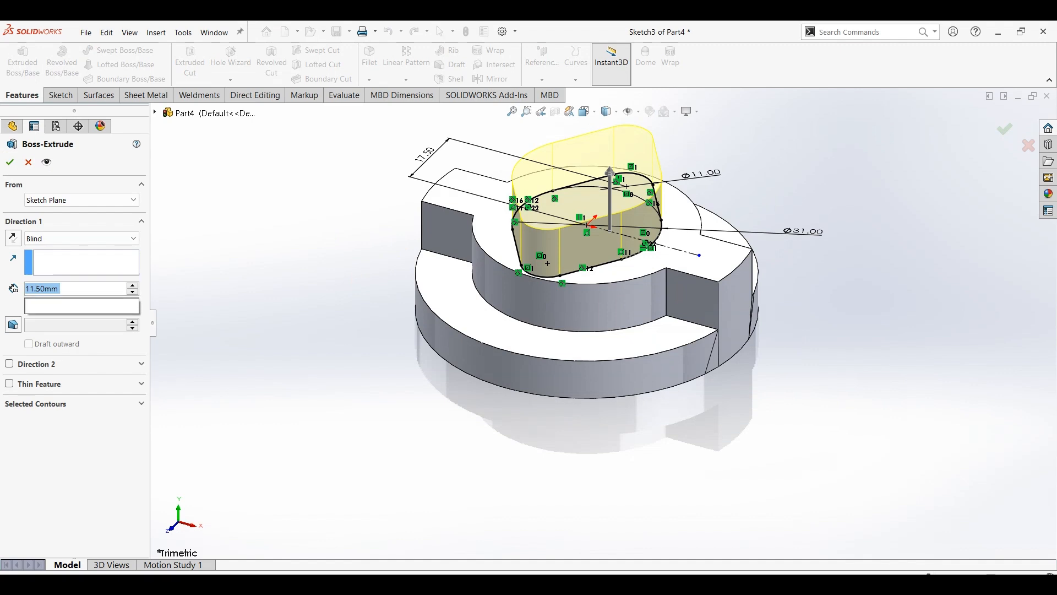
{"action": "key", "text": "Return"}
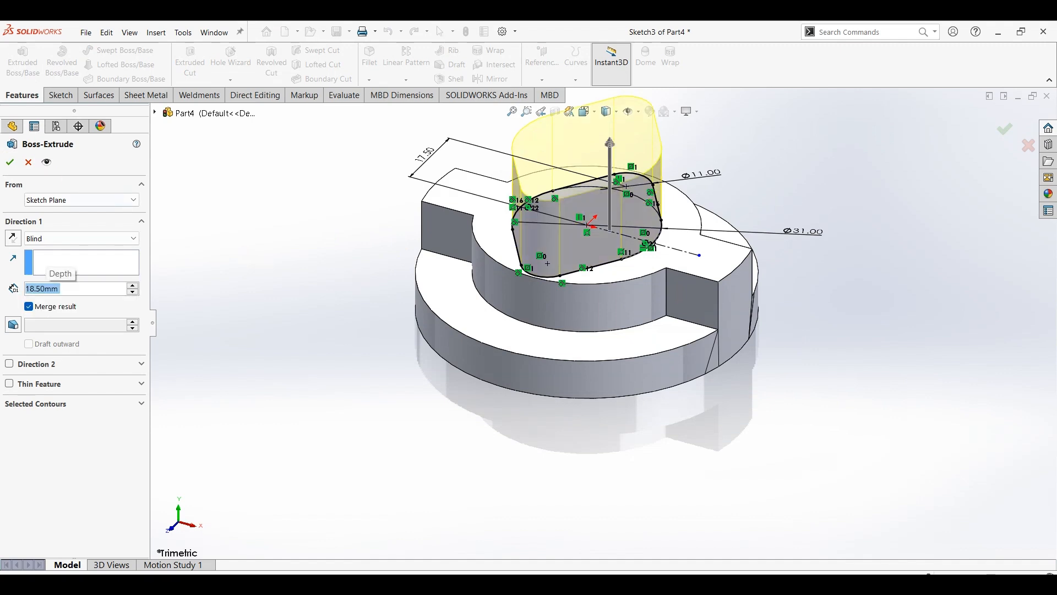
{"action": "right_click", "coordinate": [212, 307]}
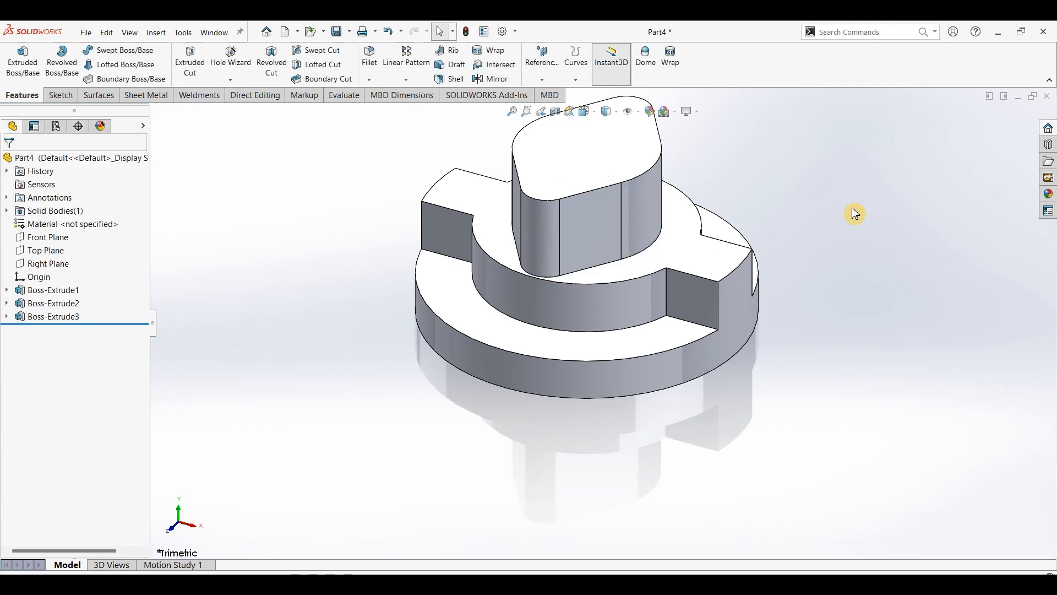
- Open a sketch on the Front Plane and draw a vertical line from the origin to the boss's top edge
{"action": "key", "text": "f"}
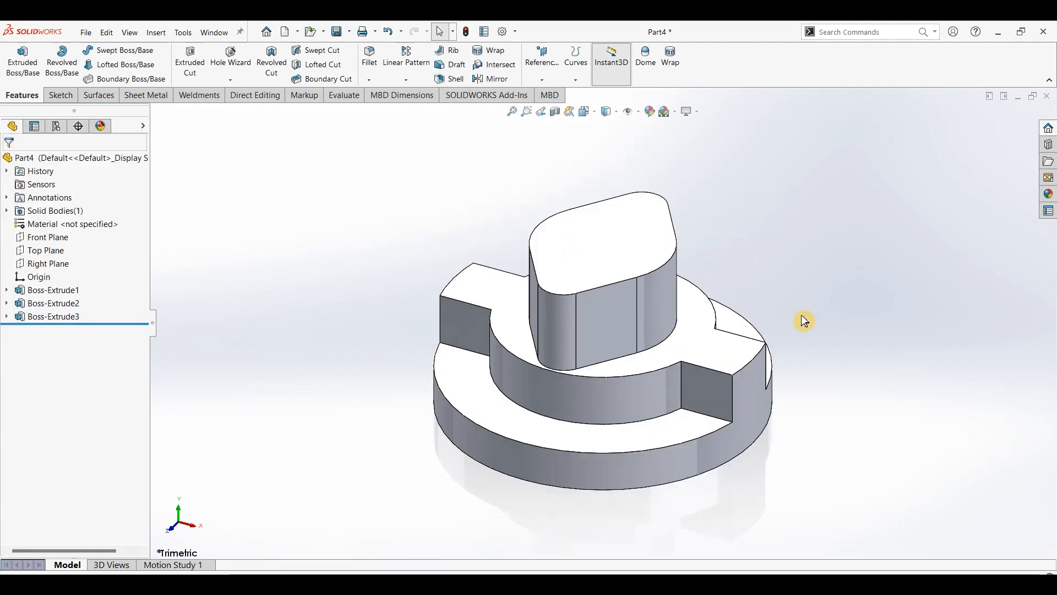
{"action": "left_click", "coordinate": [48, 253]}
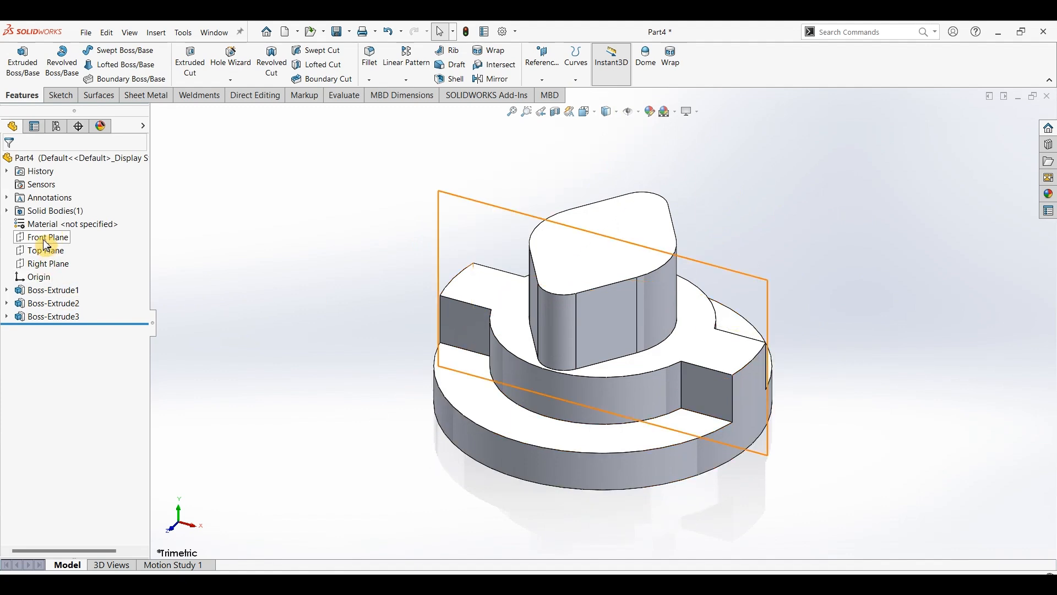
{"action": "left_click", "coordinate": [47, 242]}
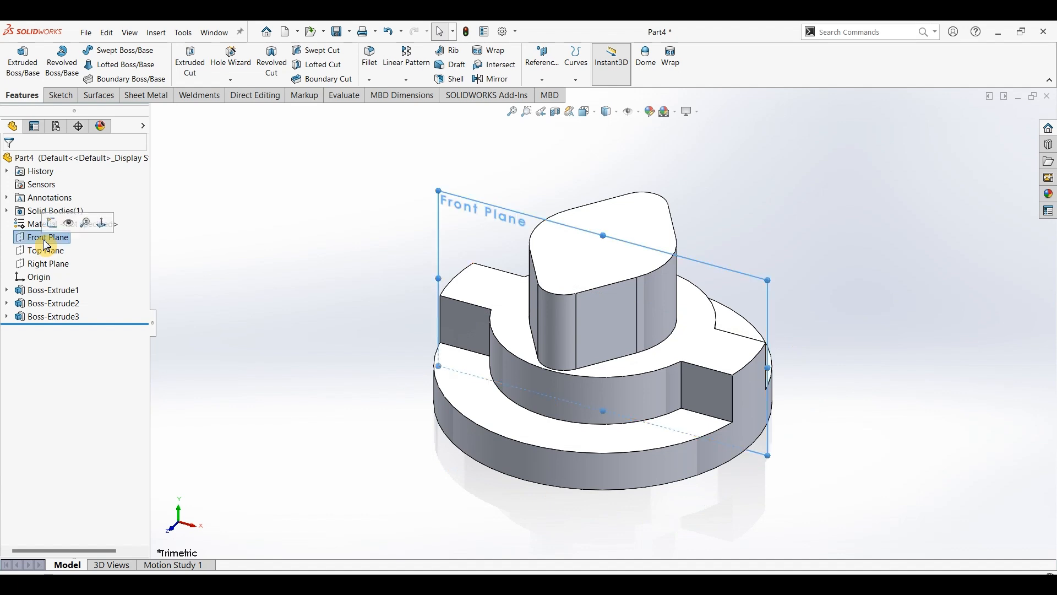
{"action": "left_click", "coordinate": [60, 95]}
{"action": "left_click", "coordinate": [16, 58]}
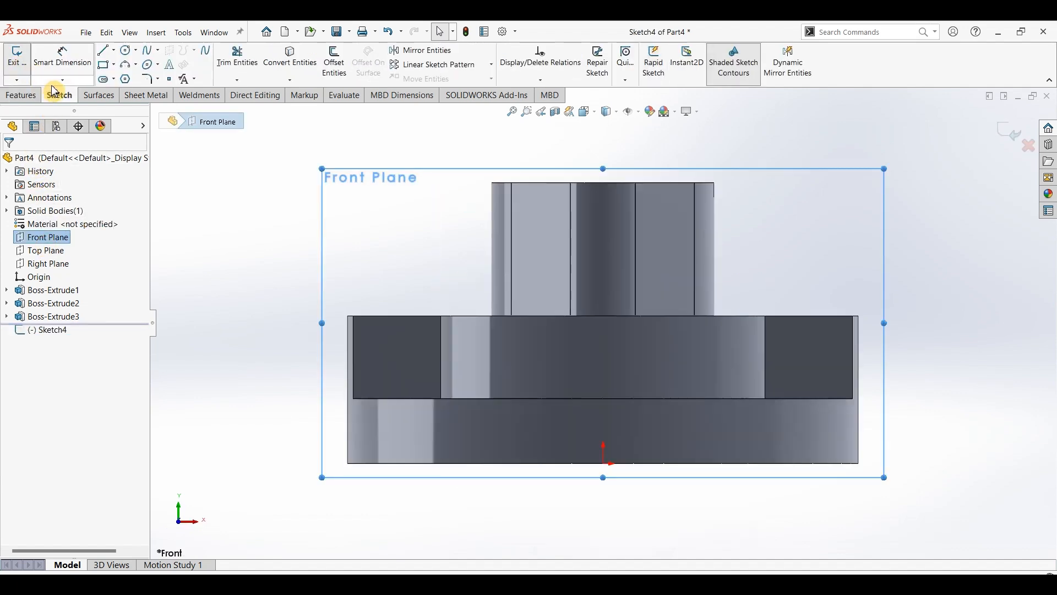
{"action": "left_click", "coordinate": [104, 50]}
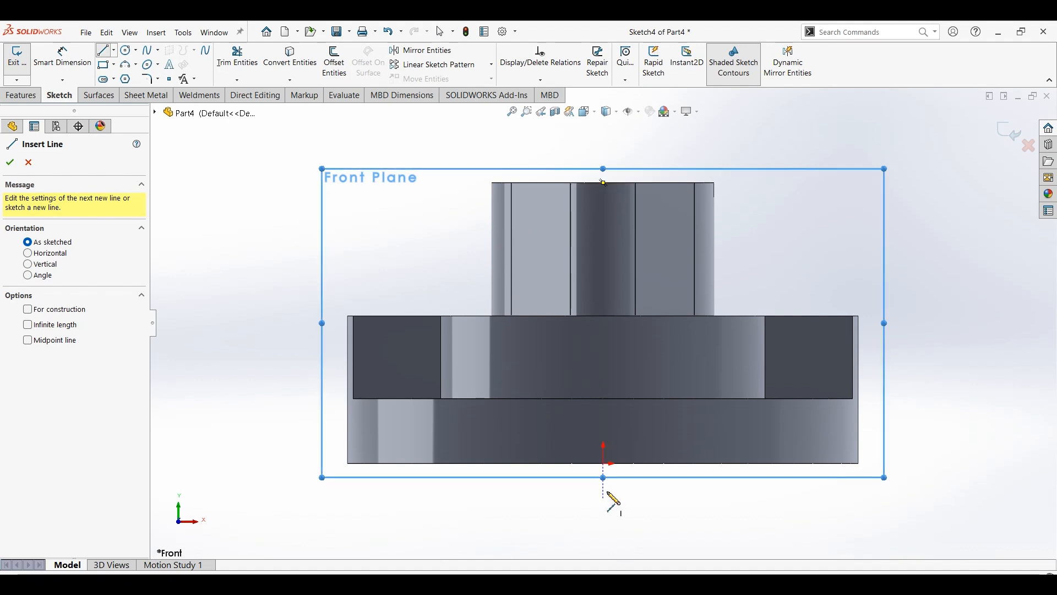
{"action": "left_click", "coordinate": [604, 464]}
{"action": "left_click", "coordinate": [603, 183]}
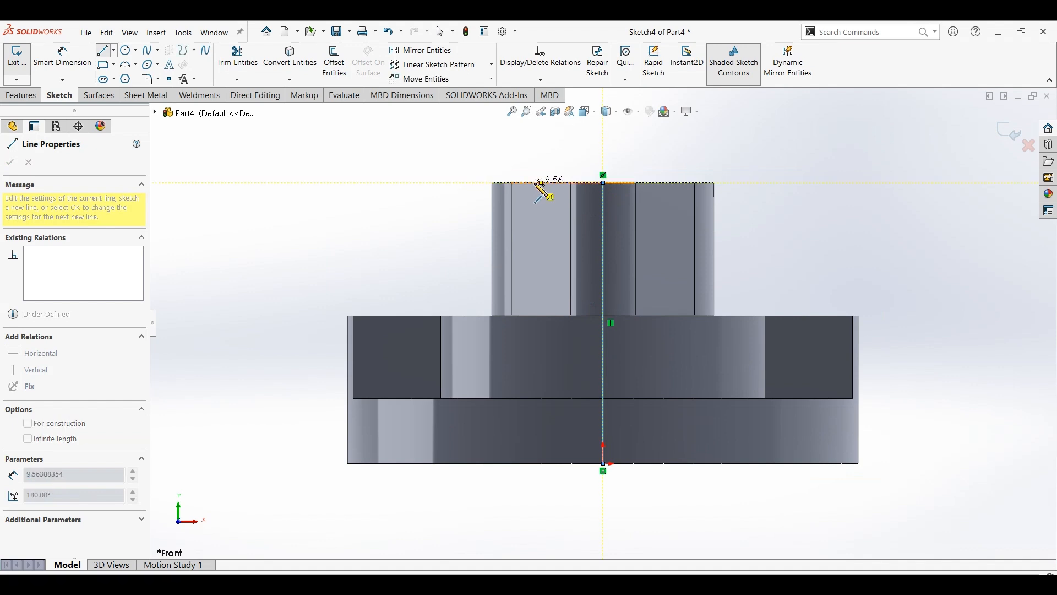
- Continue the profile left along the top edge, down inside the boss, inward for a small step, and down again into the flange
{"action": "left_click", "coordinate": [529, 183]}
{"action": "left_click", "coordinate": [528, 281]}
{"action": "left_click", "coordinate": [549, 281]}
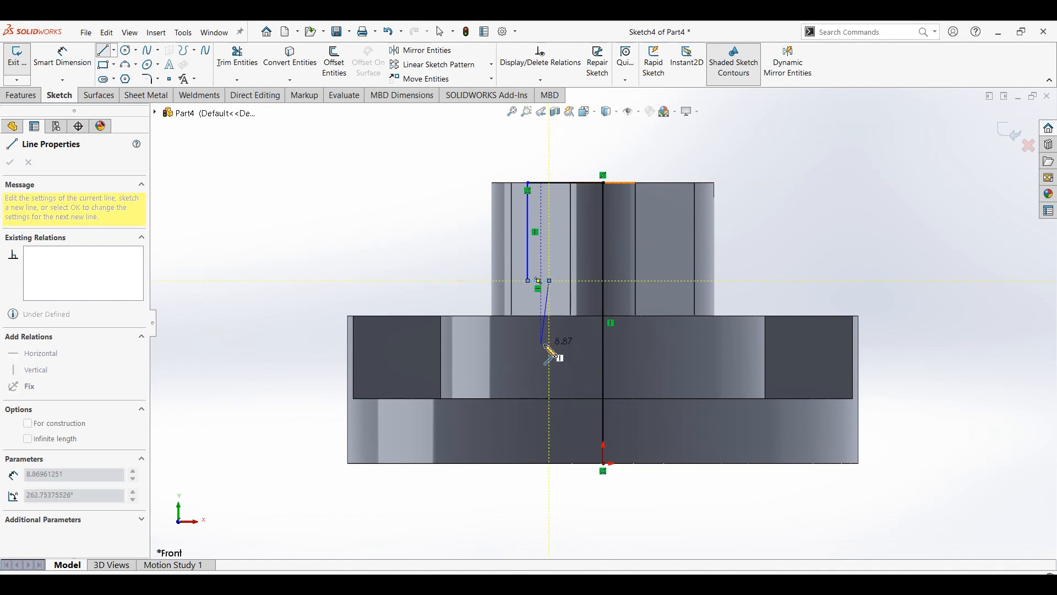
{"action": "left_click", "coordinate": [549, 344]}
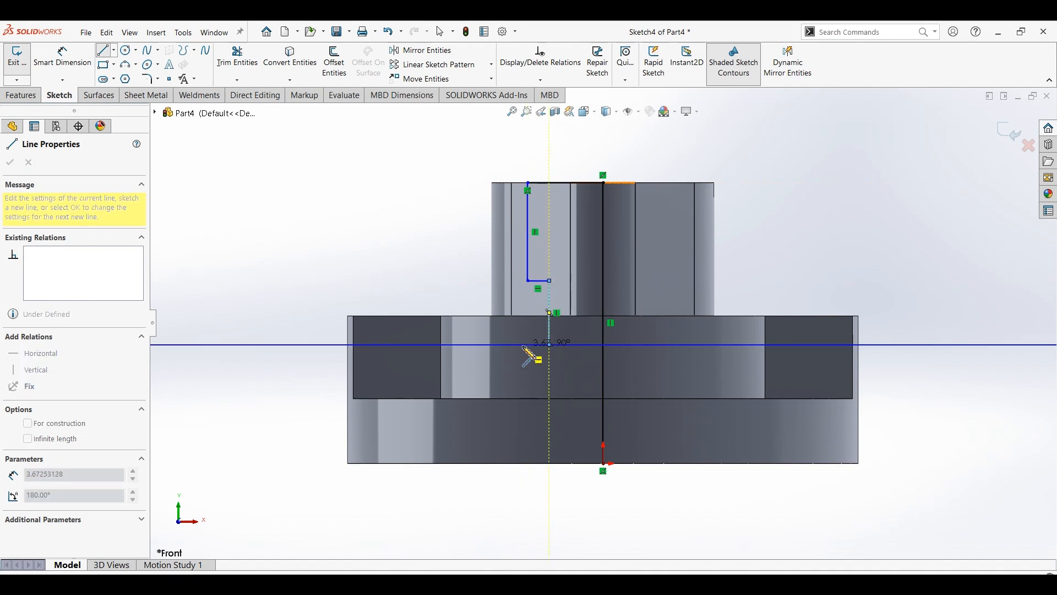
- Complete the profile with a 3.67 mm outward step, a slanted line, another outward step, a 10.74 mm vertical and a 17.21 mm base line to the origin
{"action": "left_click", "coordinate": [523, 344]}
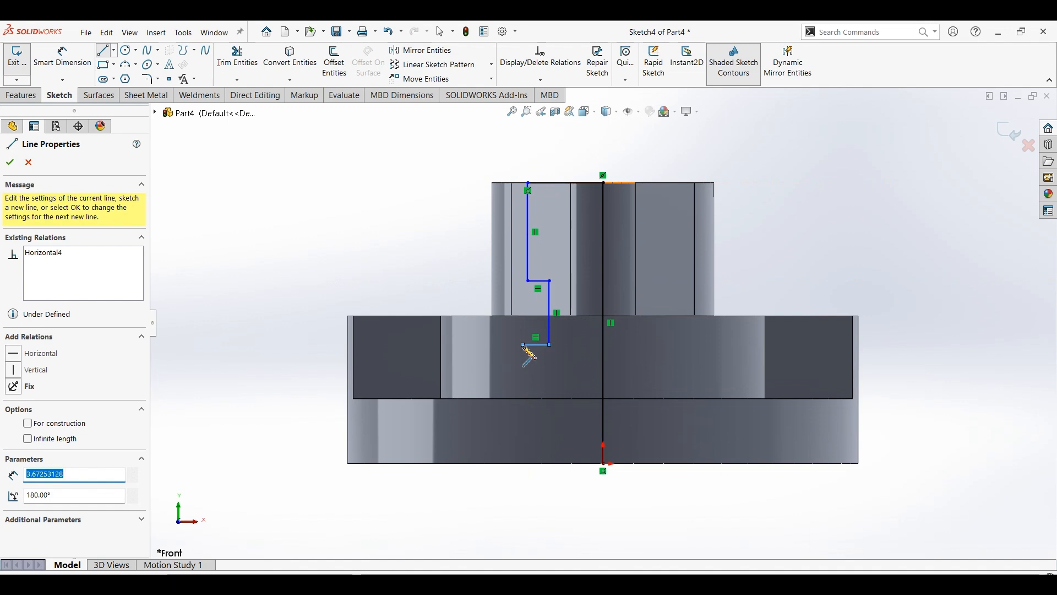
{"action": "left_click", "coordinate": [505, 386]}
{"action": "left_click", "coordinate": [479, 386]}
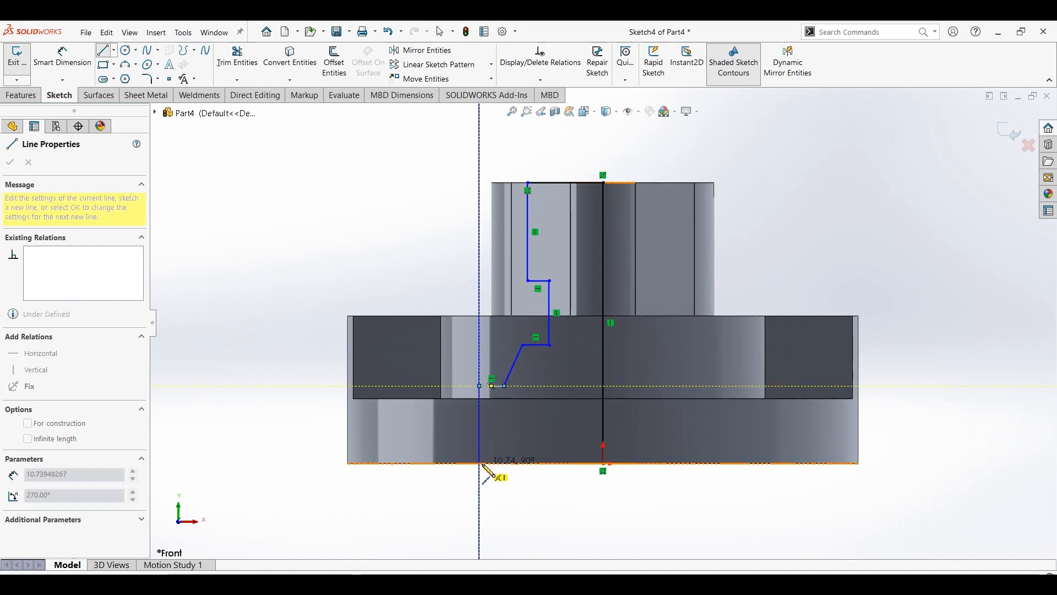
{"action": "left_click", "coordinate": [480, 463]}
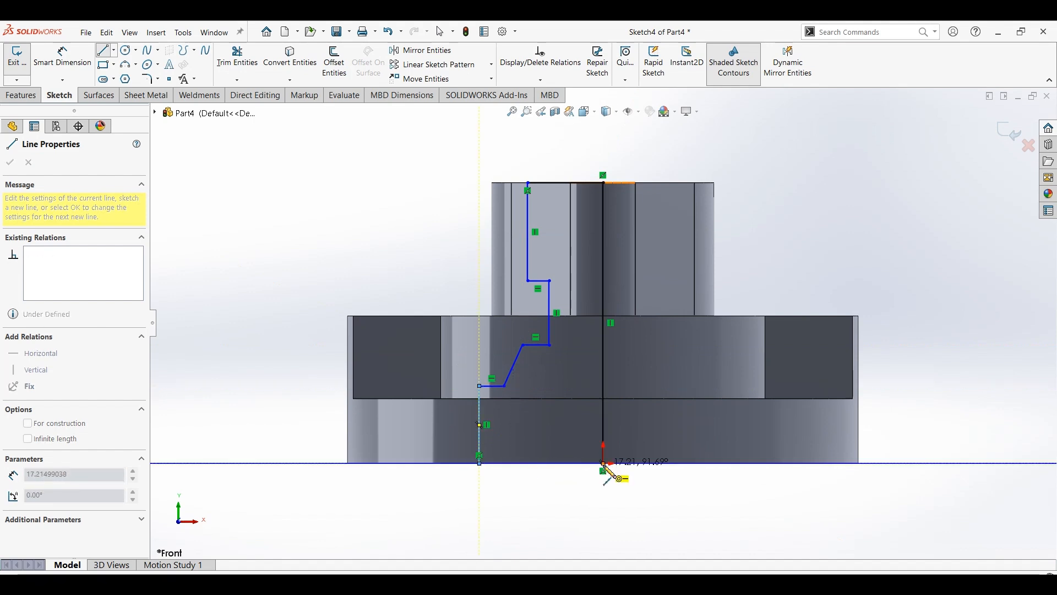
{"action": "left_click", "coordinate": [603, 463]}
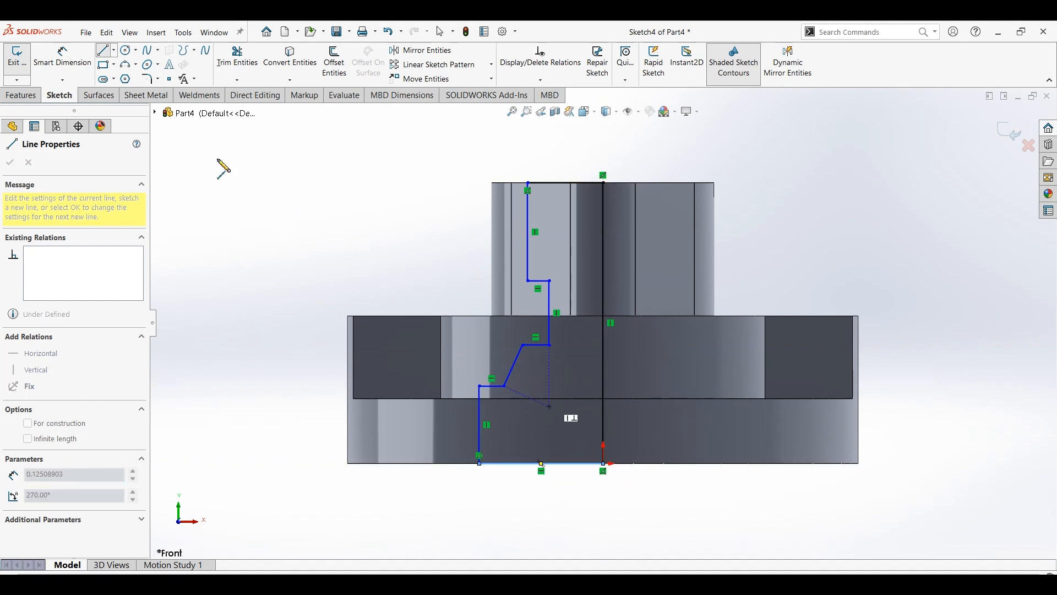
- Finish the line chain and dimension the uppermost bore wall line 11.5 mm (23/2) from the vertical centre line
{"action": "key", "text": "Escape"}
{"action": "key", "text": "Escape"}
{"action": "left_click", "coordinate": [52, 59]}
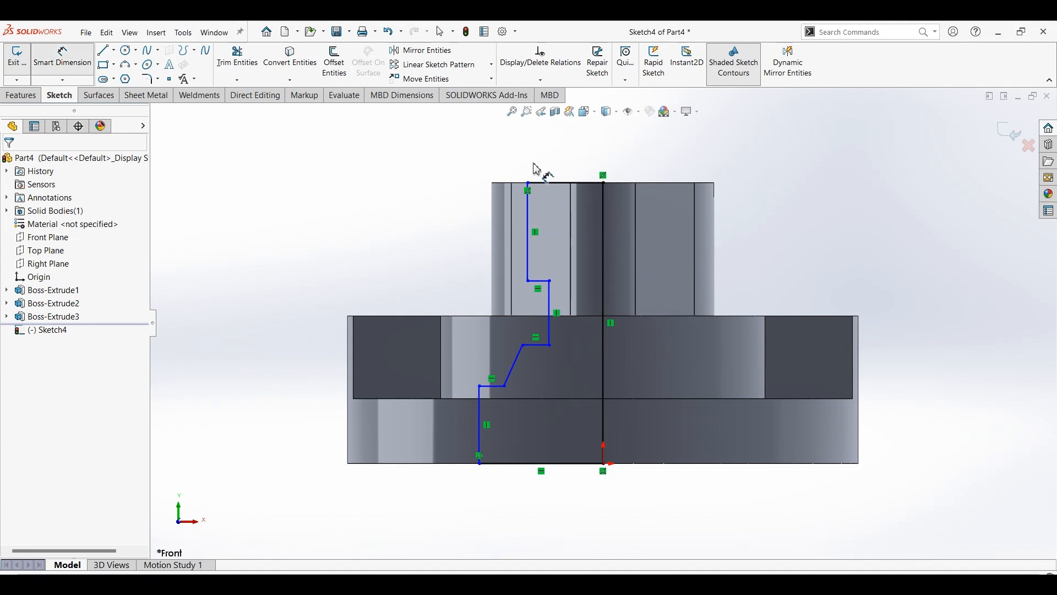
{"action": "left_click", "coordinate": [604, 218]}
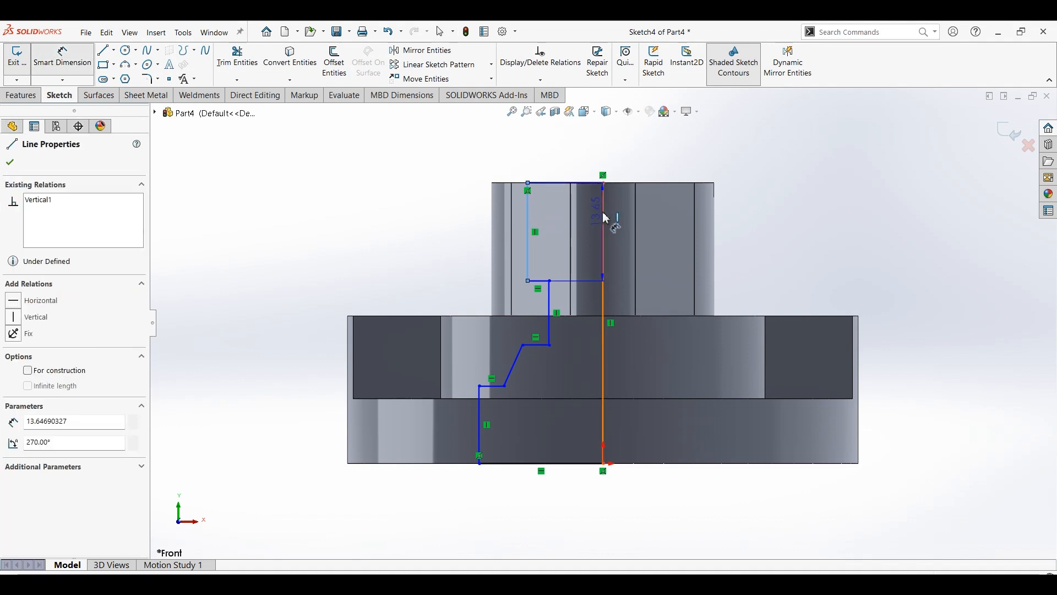
{"action": "left_click", "coordinate": [528, 220]}
{"action": "left_click", "coordinate": [562, 164]}
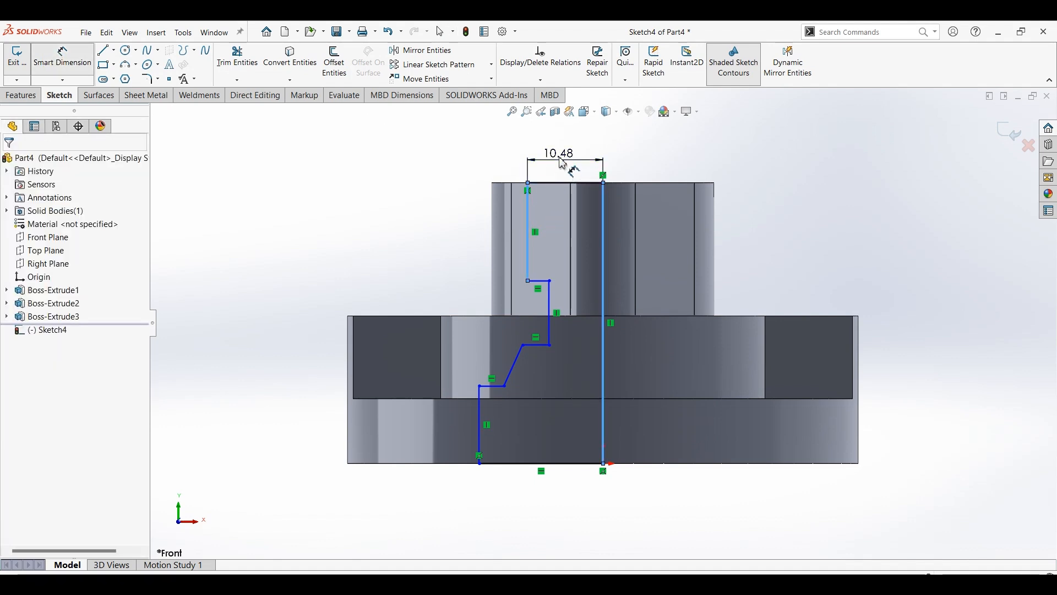
{"action": "type", "text": "23/2"}
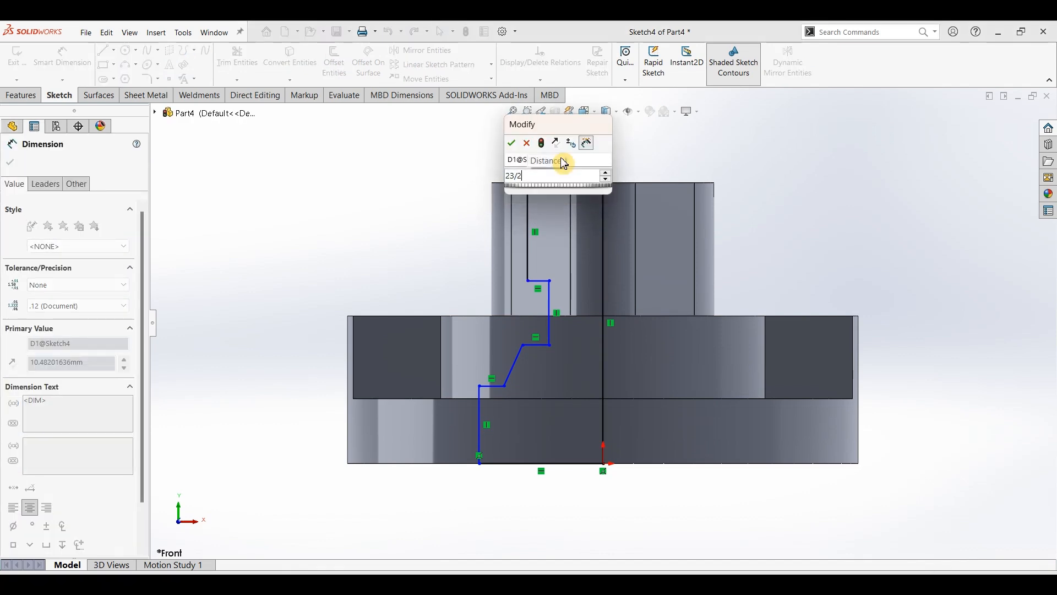
{"action": "key", "text": "Return"}
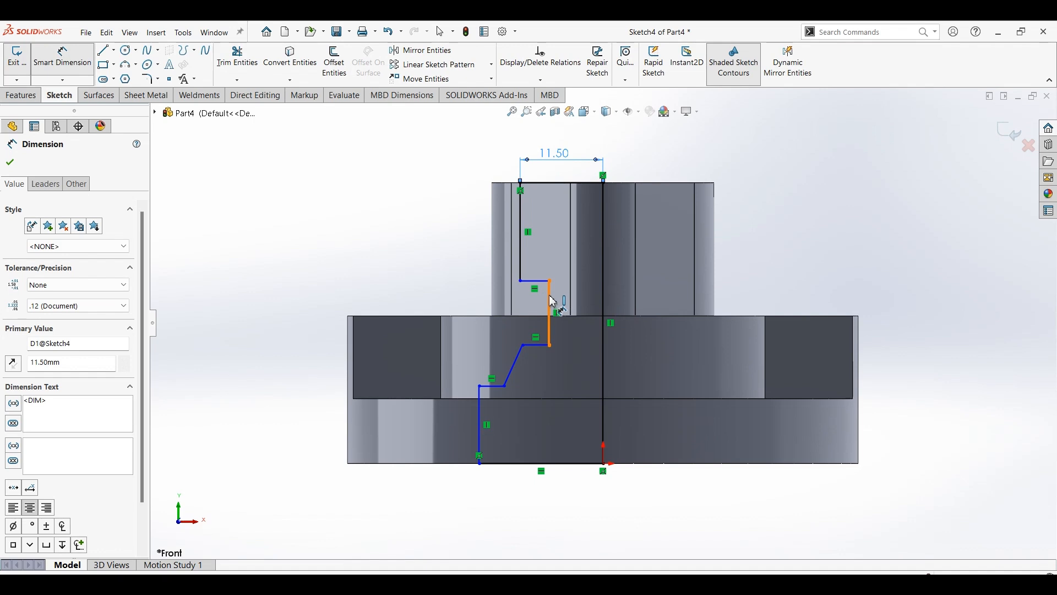
- Dimension the middle vertical bore line 7.5 mm from the centre line
{"action": "left_click", "coordinate": [572, 304]}
{"action": "left_click", "coordinate": [604, 300]}
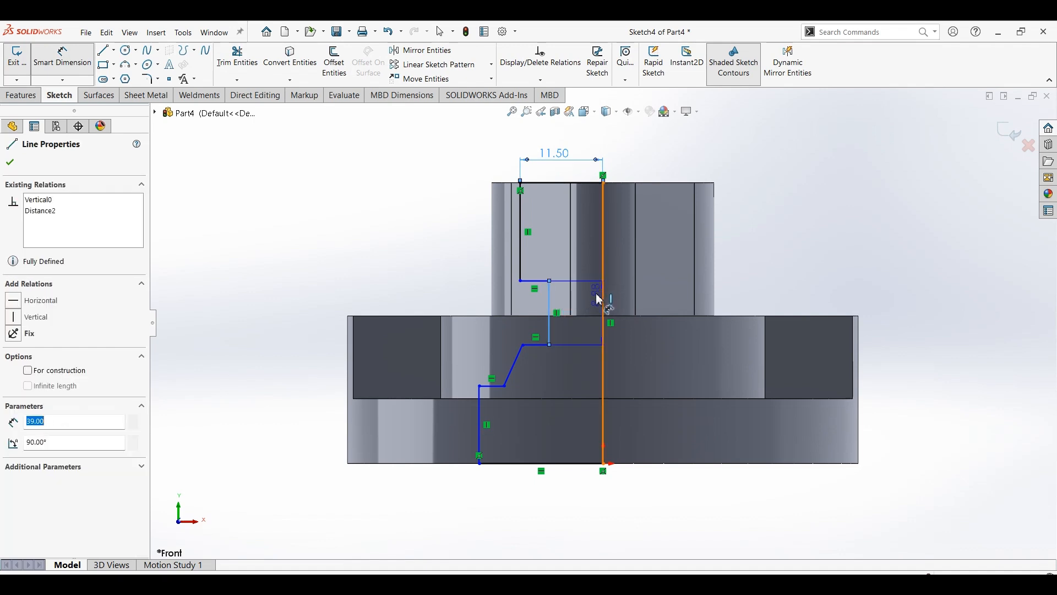
{"action": "left_click", "coordinate": [585, 301]}
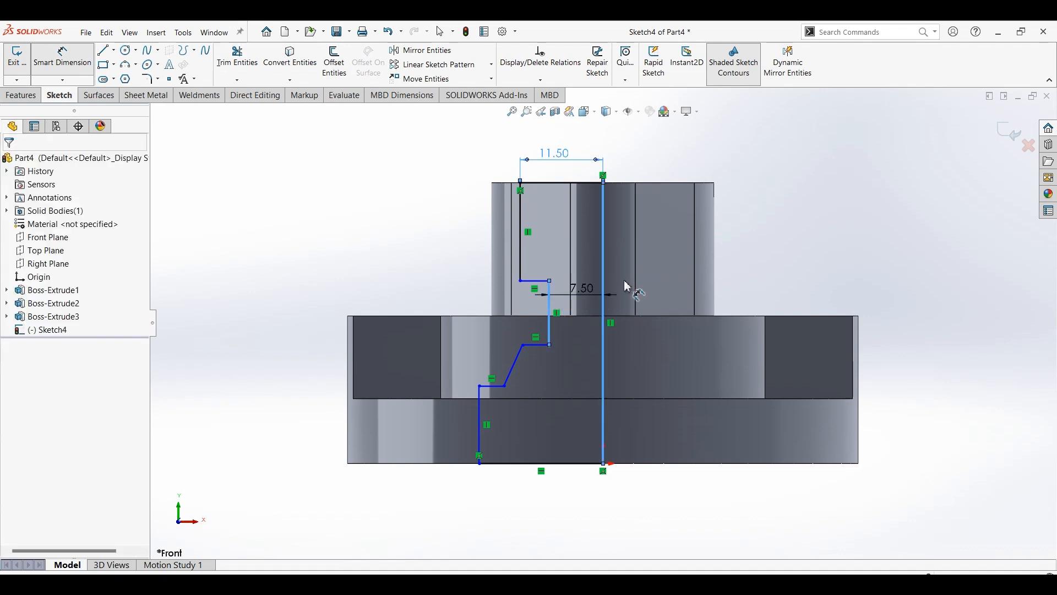
{"action": "type", "text": "15"}
{"action": "left_click", "coordinate": [629, 287]}
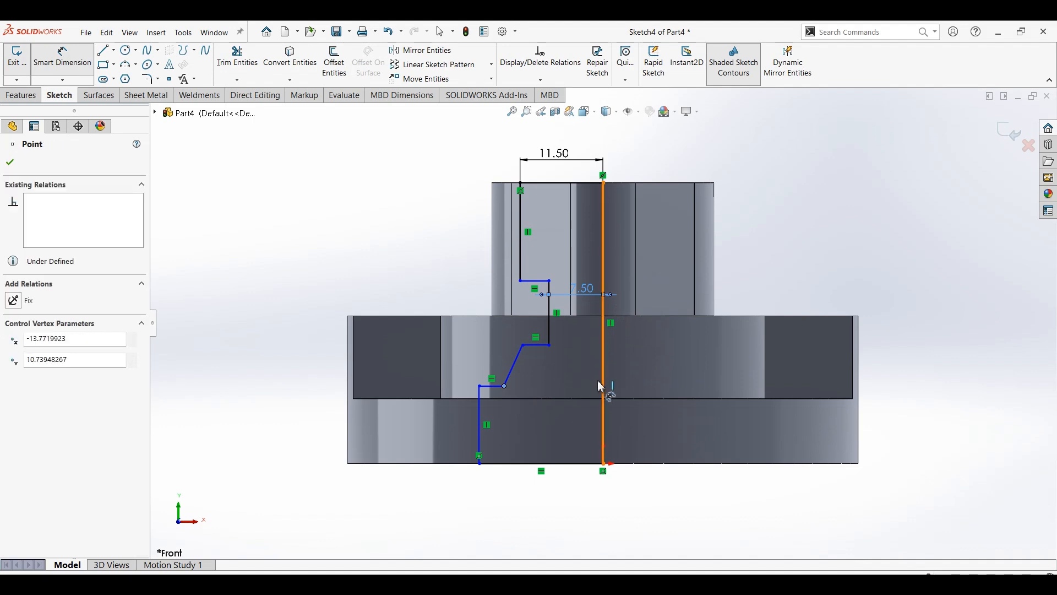
- Dimension the slanted line's lower endpoint 12.5 mm and the lowest vertical line 15.5 mm (31/2) from the centre line
{"action": "left_click", "coordinate": [563, 388]}
{"action": "left_click", "coordinate": [644, 383]}
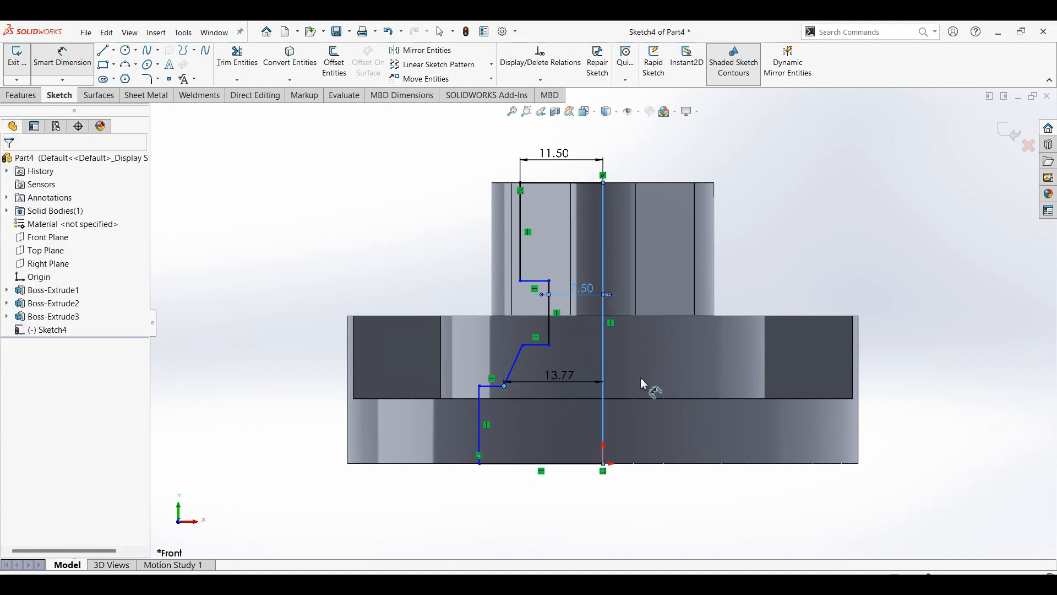
{"action": "type", "text": "12.5"}
{"action": "key", "text": "Return"}
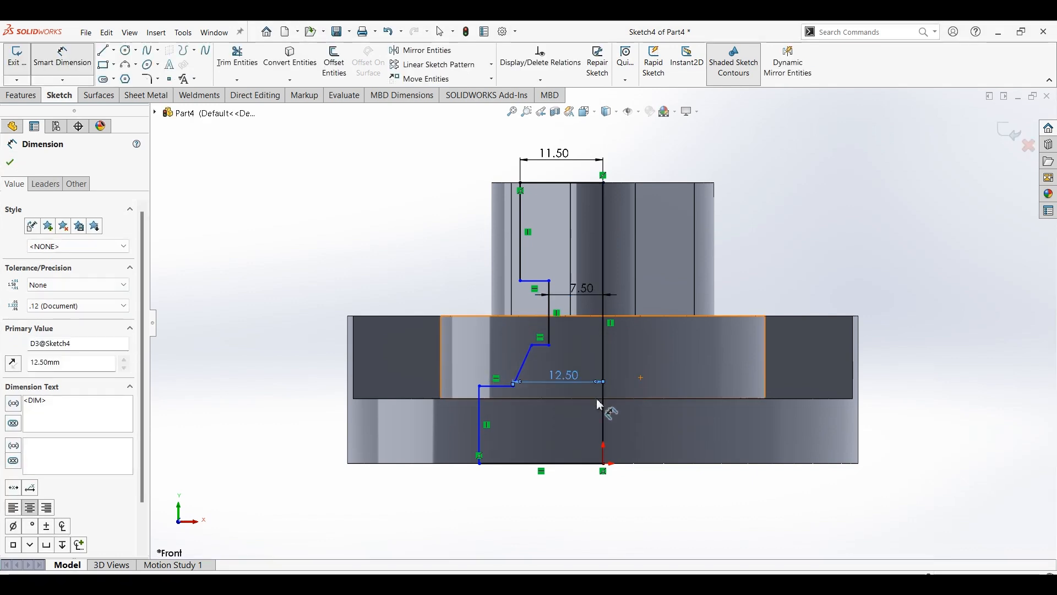
{"action": "left_click", "coordinate": [605, 430]}
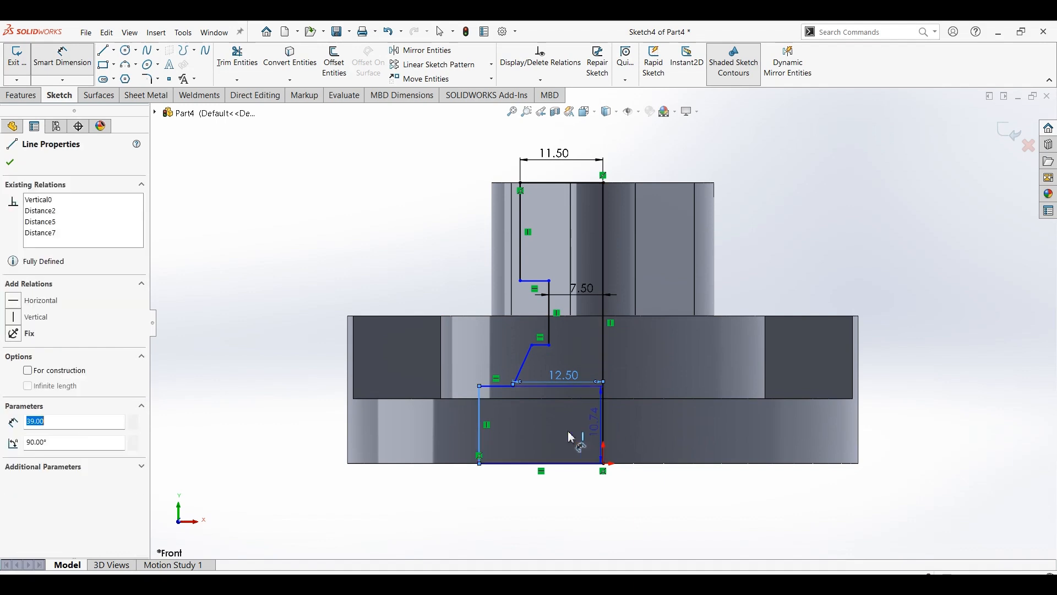
{"action": "left_click", "coordinate": [583, 429]}
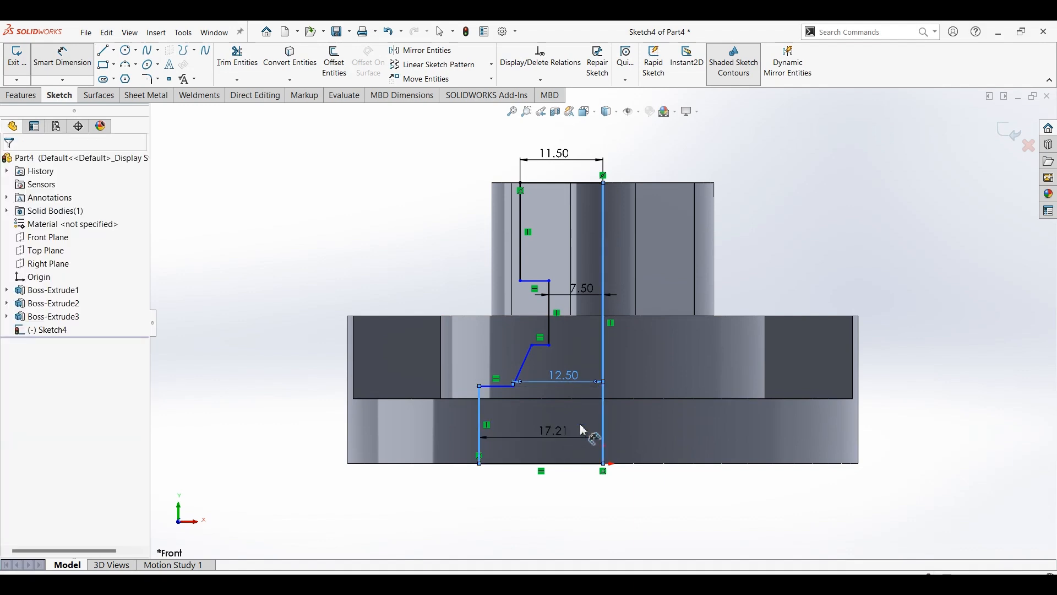
{"action": "type", "text": "31/2"}
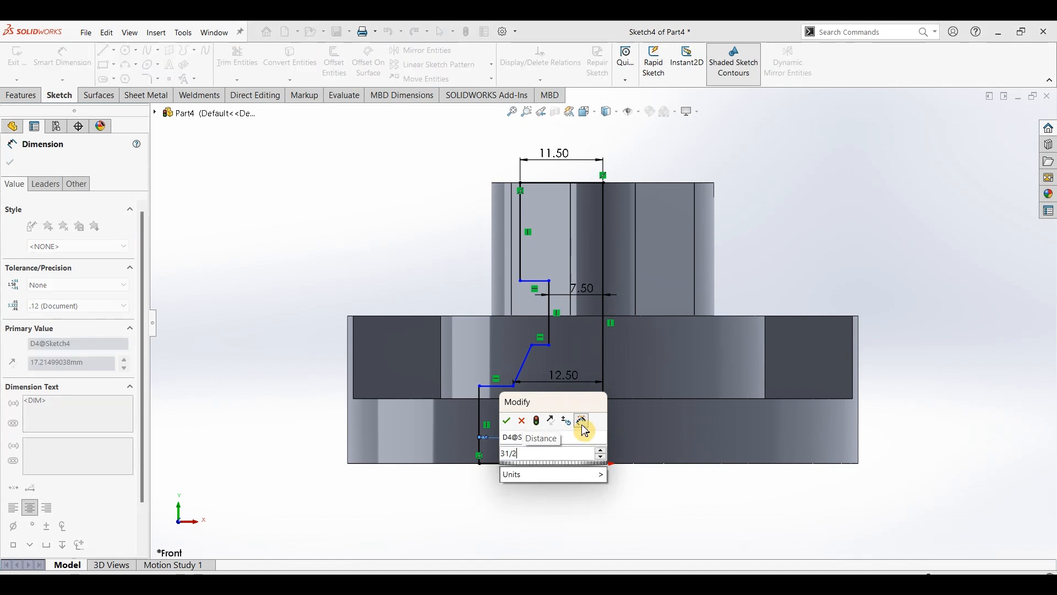
{"action": "key", "text": "Return"}
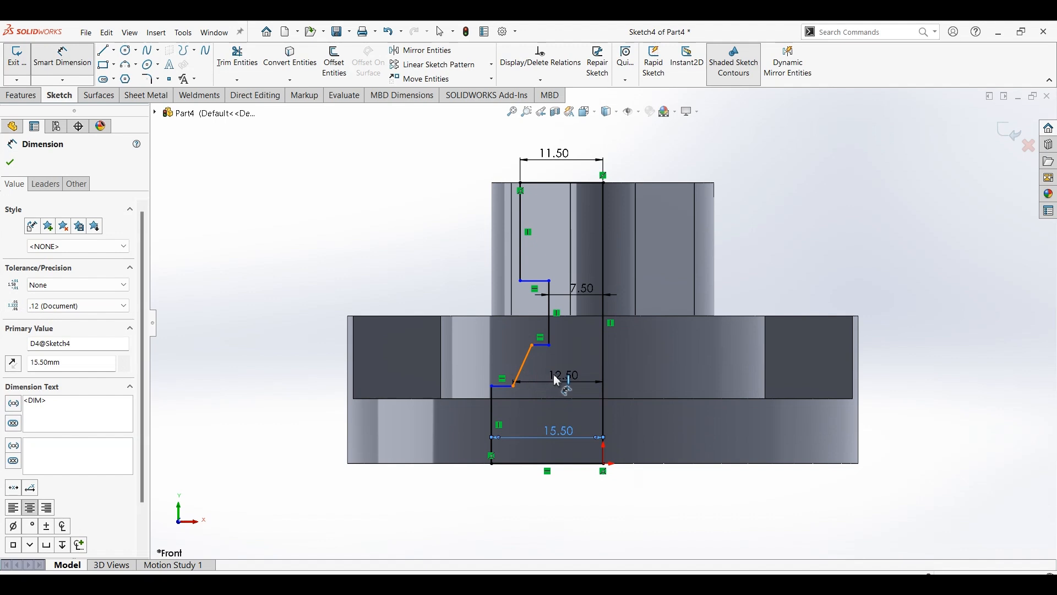
- Dimension the angle between the slanted line and the centre line as 15°
{"action": "left_click", "coordinate": [604, 378]}
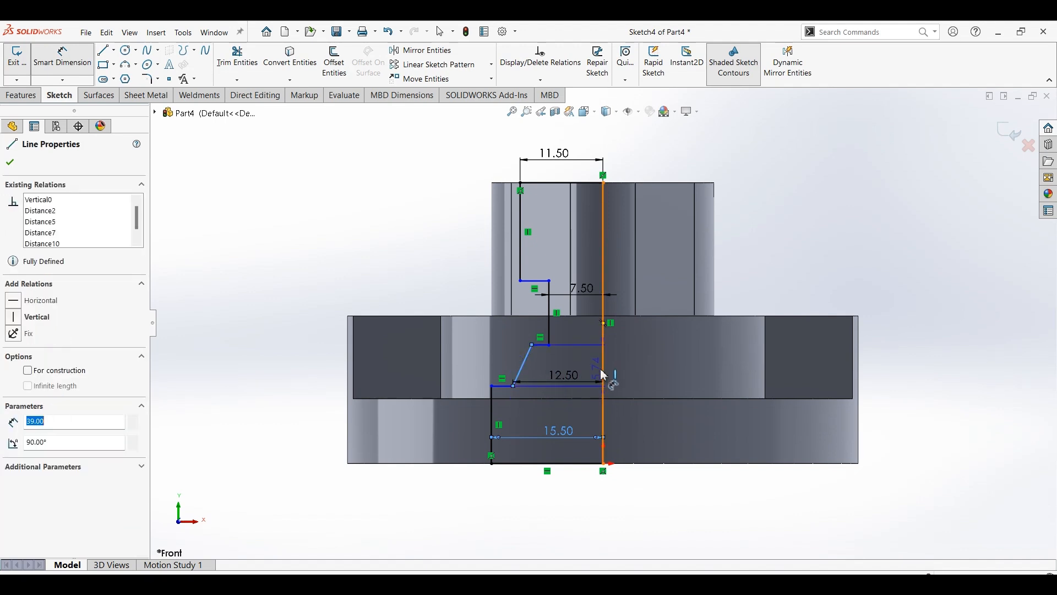
{"action": "left_click", "coordinate": [522, 502]}
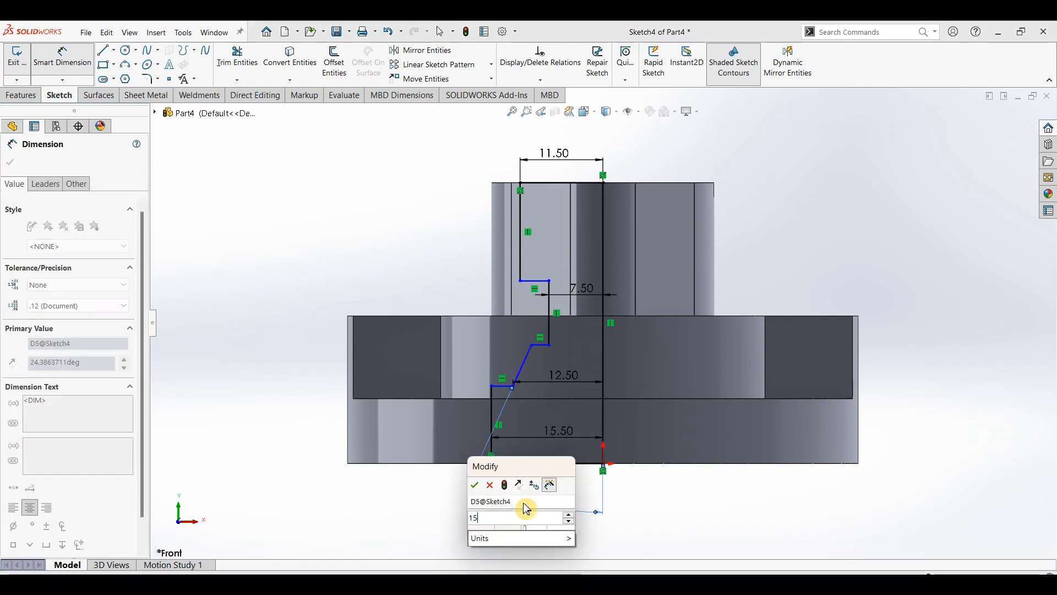
{"action": "key", "text": "Return"}
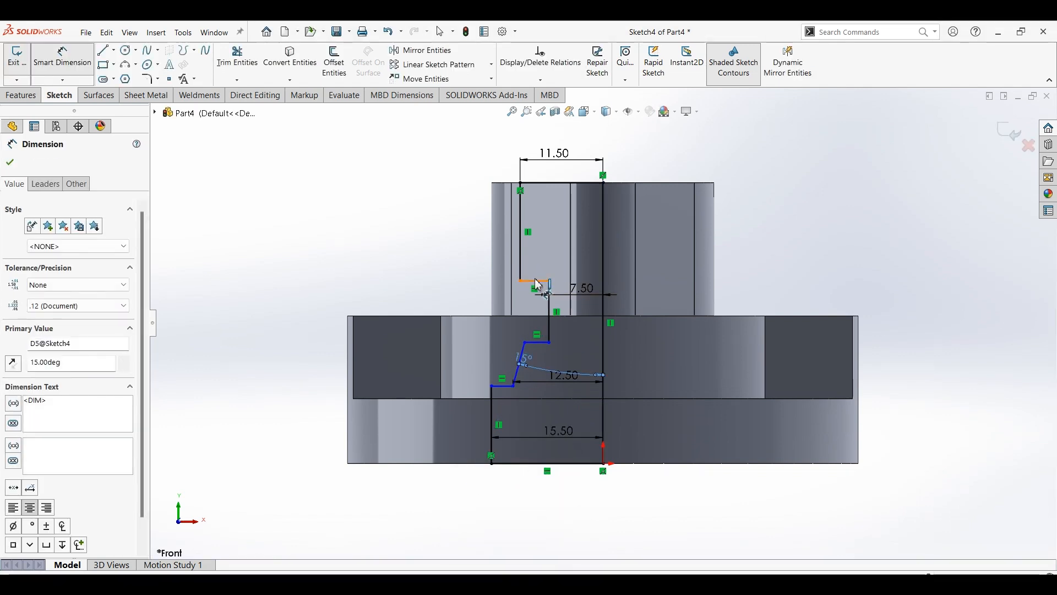
- Set the depth from the profile's top line to the first inward step to 18.5 mm
{"action": "left_click", "coordinate": [539, 183]}
{"action": "left_click", "coordinate": [533, 281]}
{"action": "left_click", "coordinate": [467, 225]}
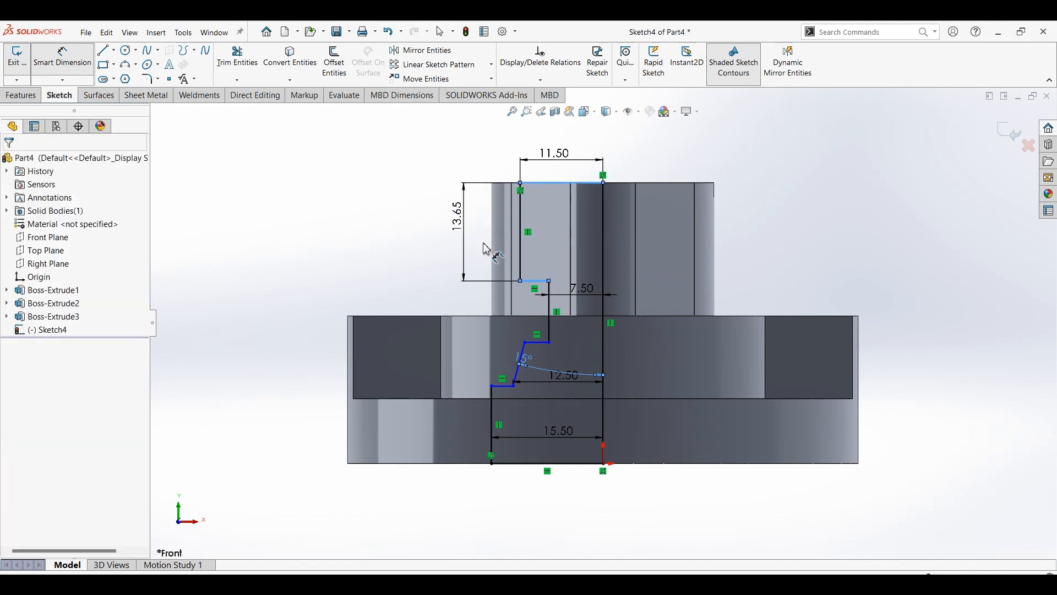
{"action": "type", "text": "12.5"}
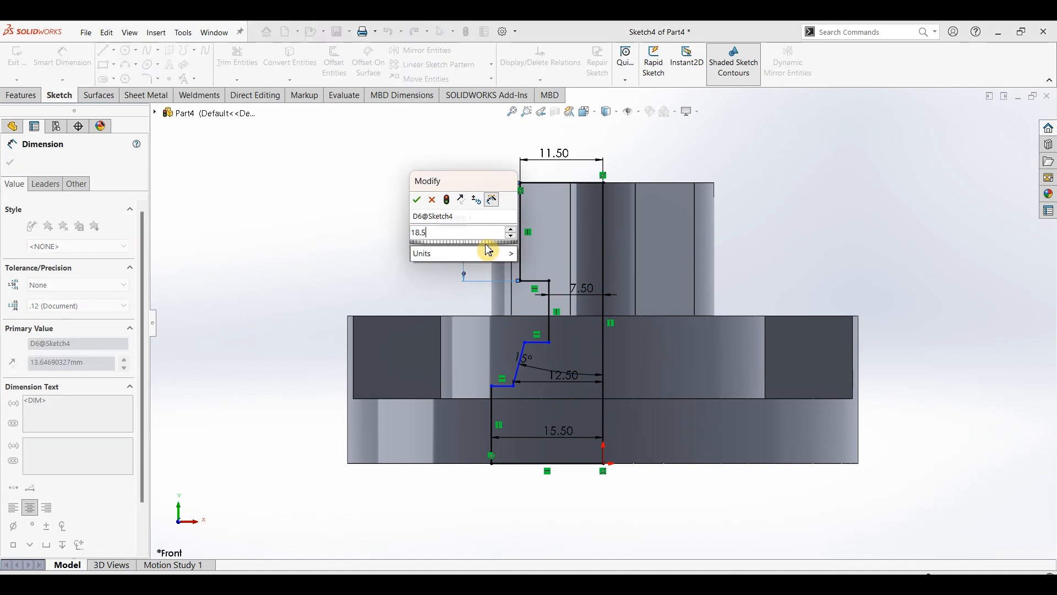
{"action": "key", "text": "Return"}
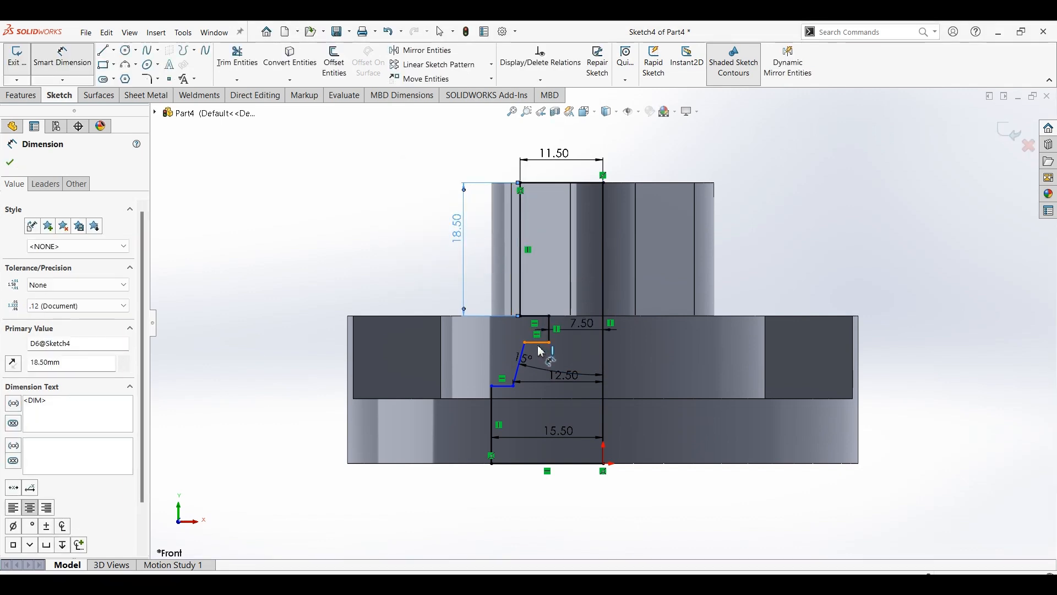
- Dimension the two lower steps' heights above the base line, 16 mm above the slanted line and 9 mm below it
{"action": "left_click", "coordinate": [528, 466]}
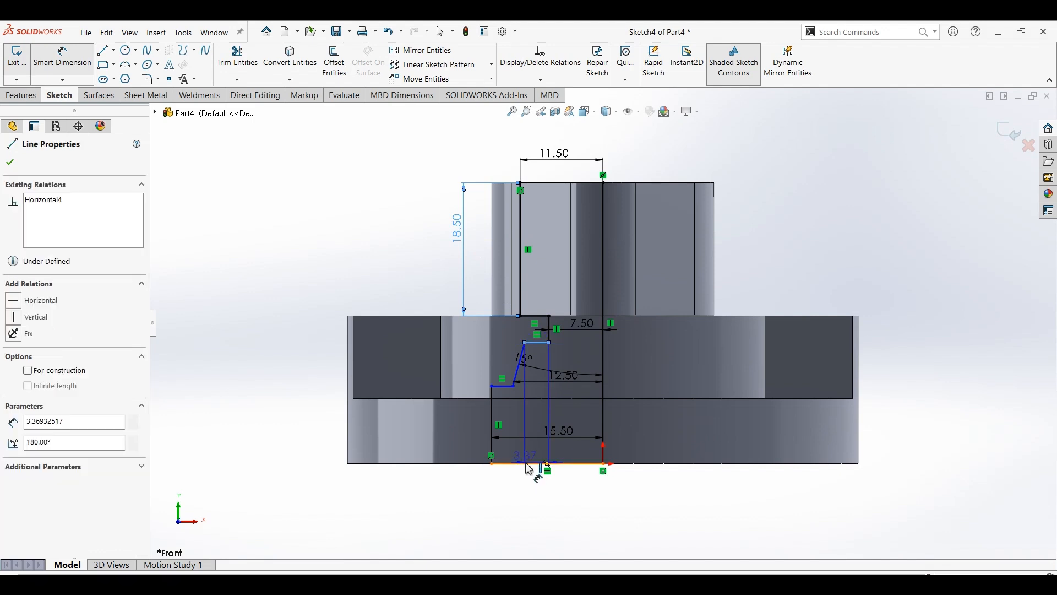
{"action": "left_click", "coordinate": [311, 411]}
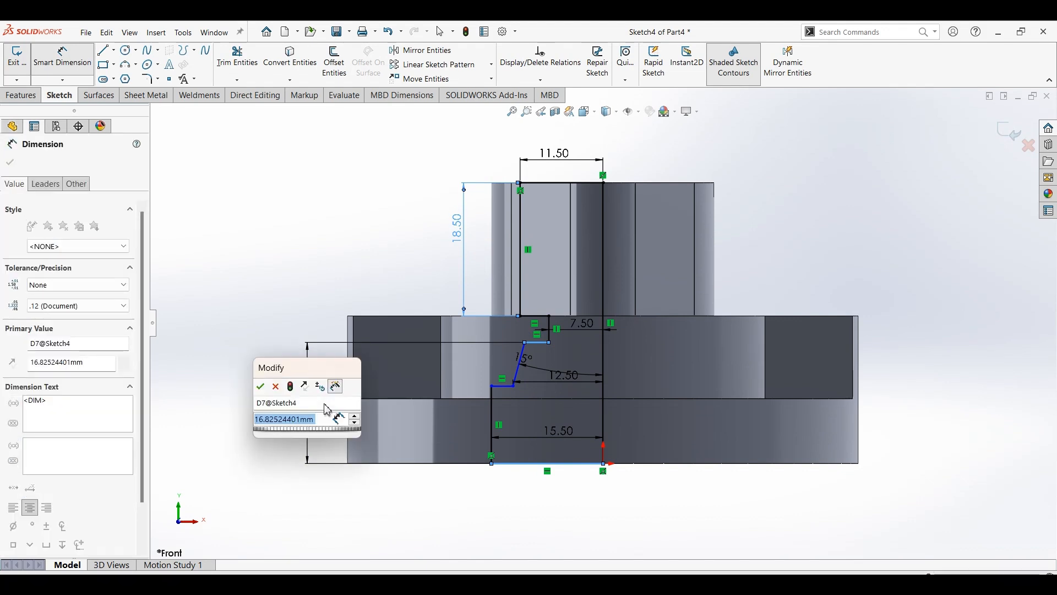
{"action": "left_click", "coordinate": [328, 410]}
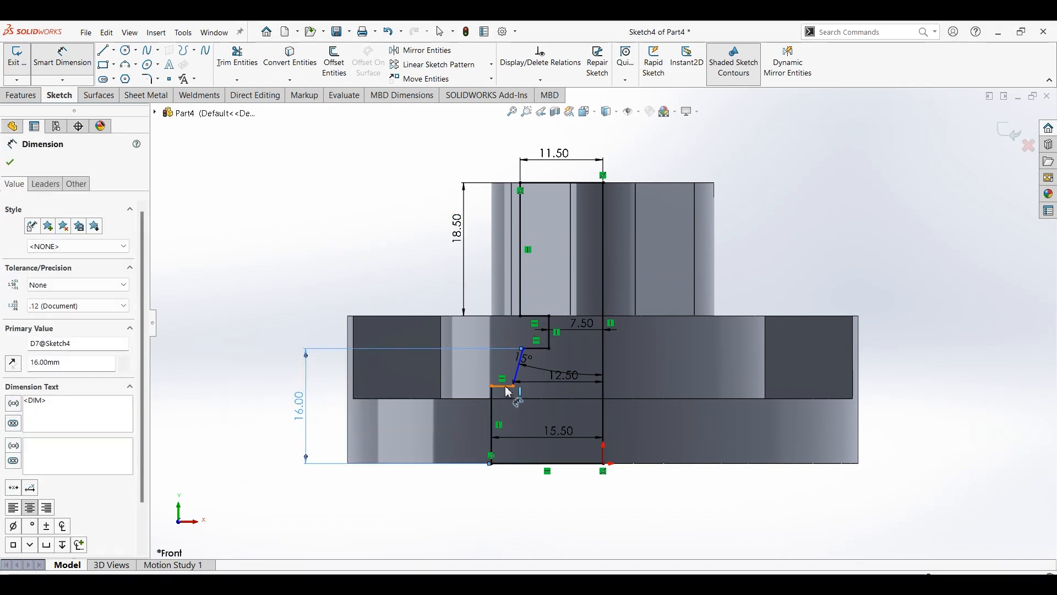
{"action": "left_click", "coordinate": [509, 466]}
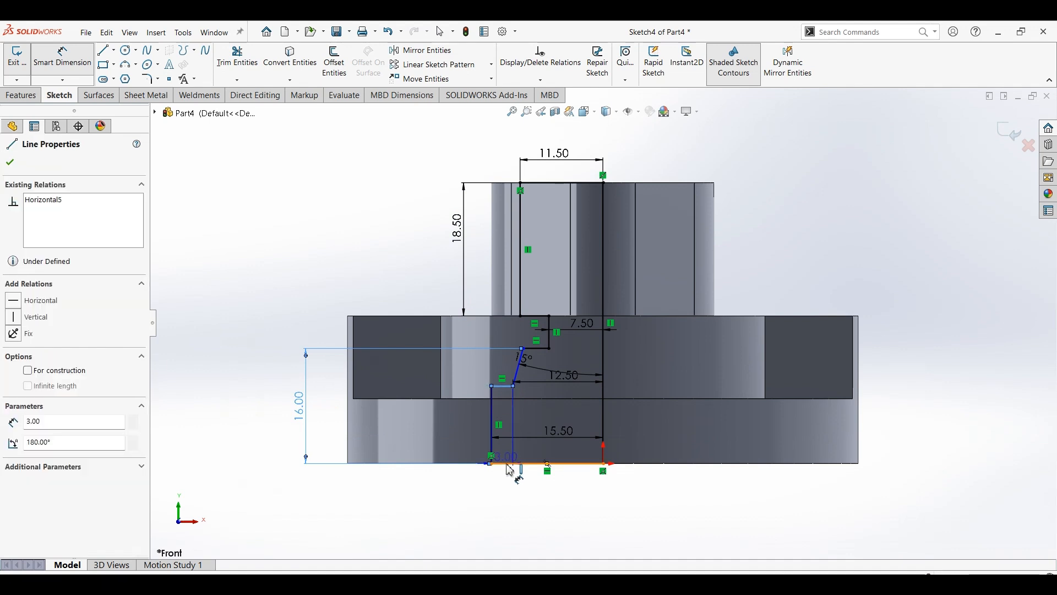
{"action": "left_click", "coordinate": [279, 441]}
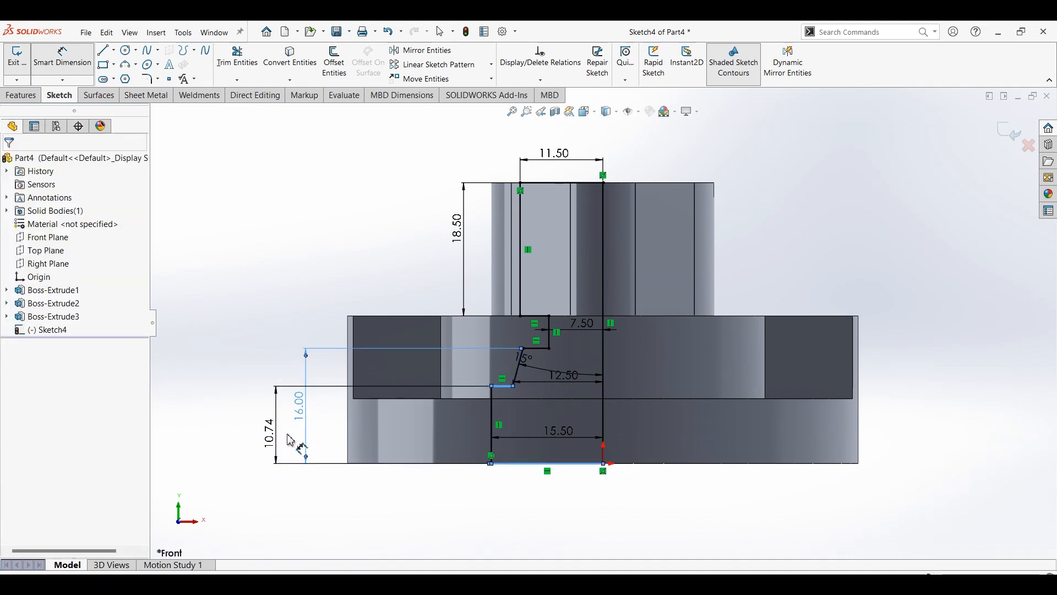
{"action": "left_click", "coordinate": [290, 440]}
{"action": "left_click", "coordinate": [291, 440]}
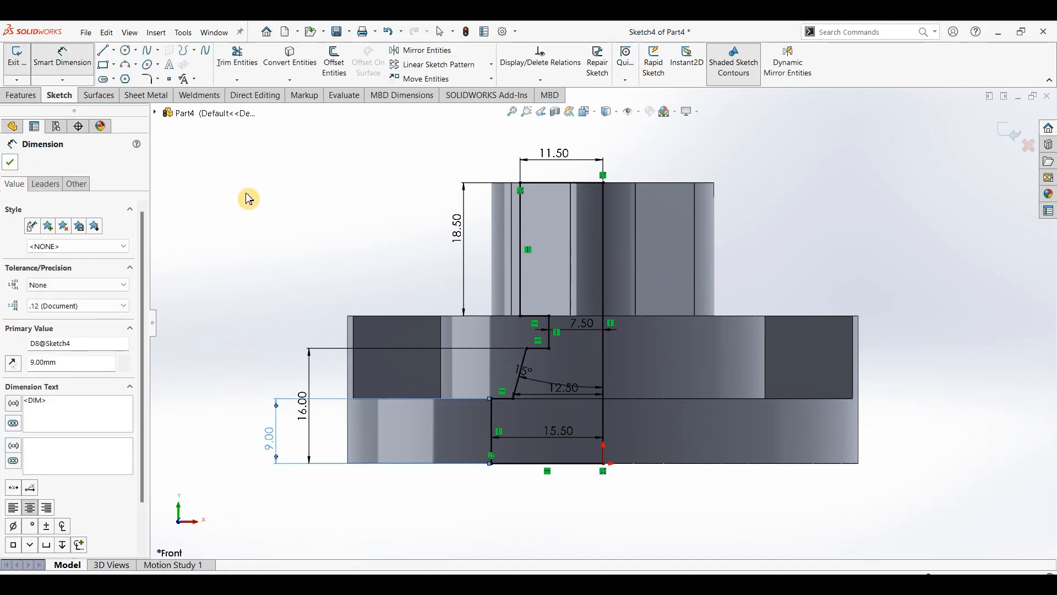
{"action": "key", "text": "Escape"}
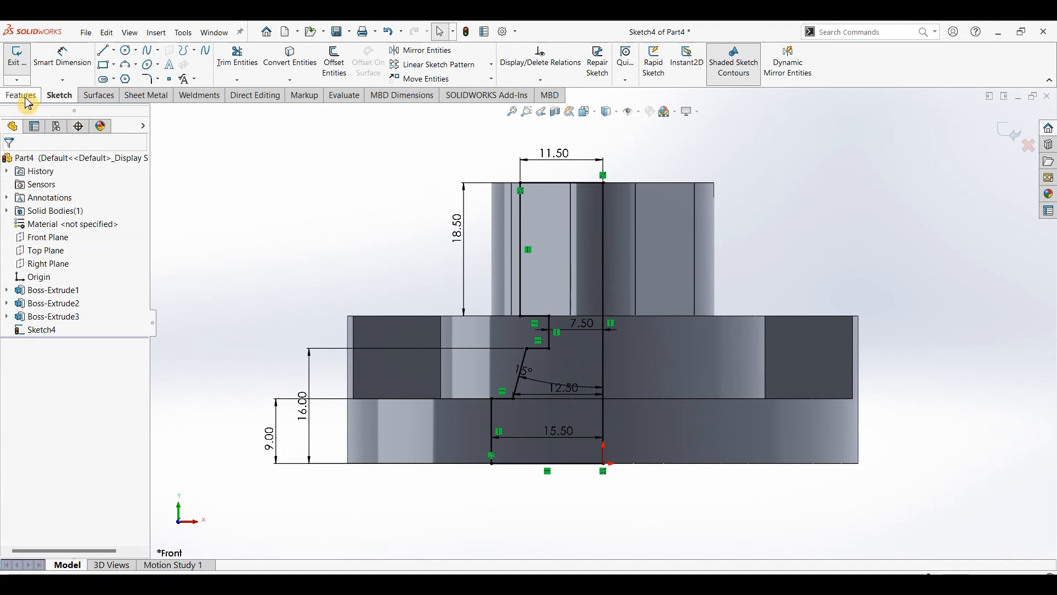
- Cut the stepped bore by revolving the profile 360° about the vertical centre line
{"action": "left_click", "coordinate": [27, 100]}
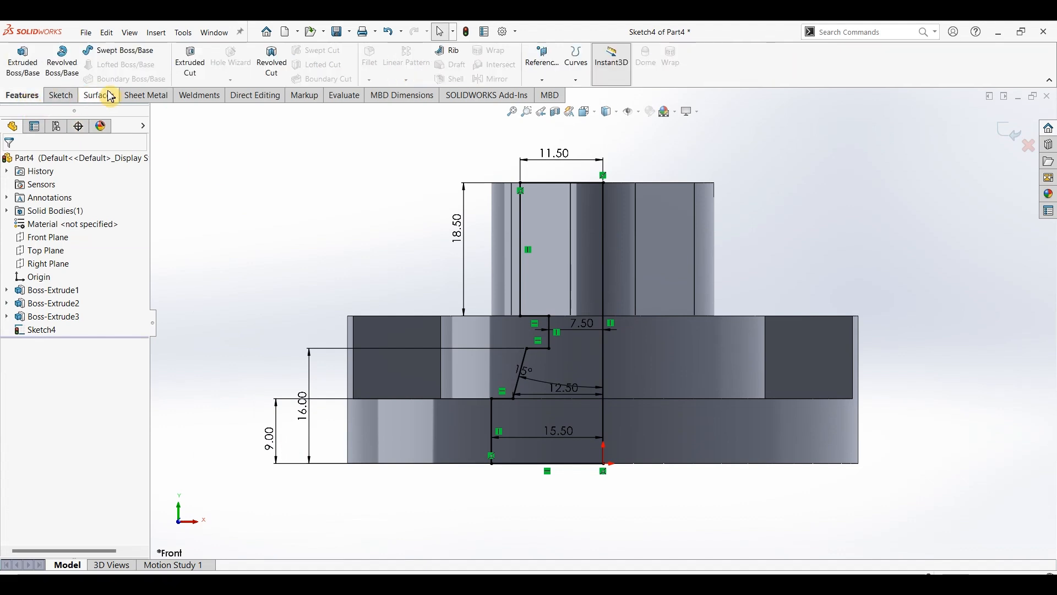
{"action": "left_click", "coordinate": [272, 61]}
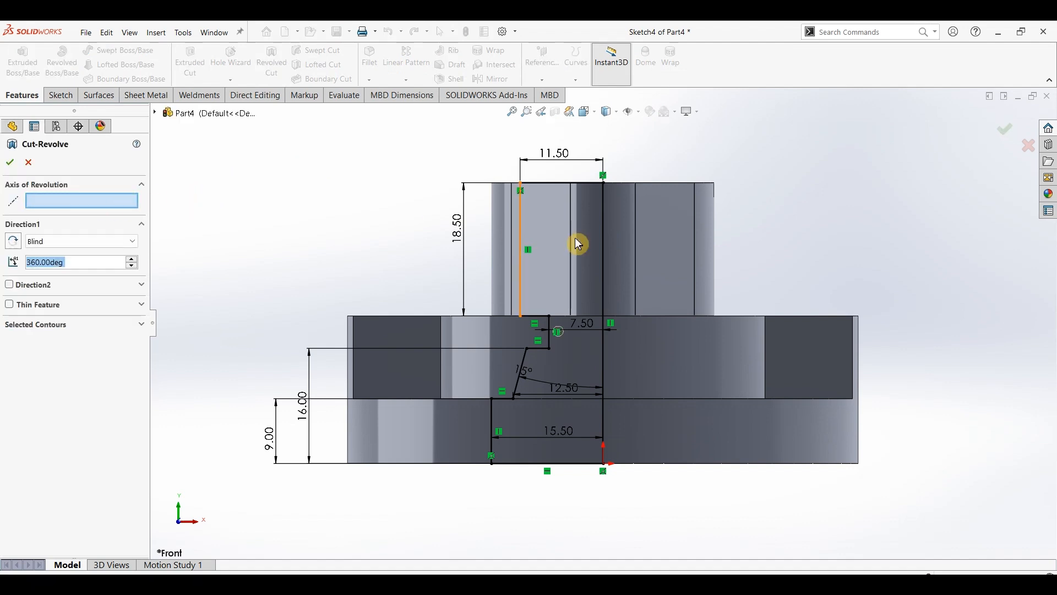
{"action": "left_click", "coordinate": [603, 242]}
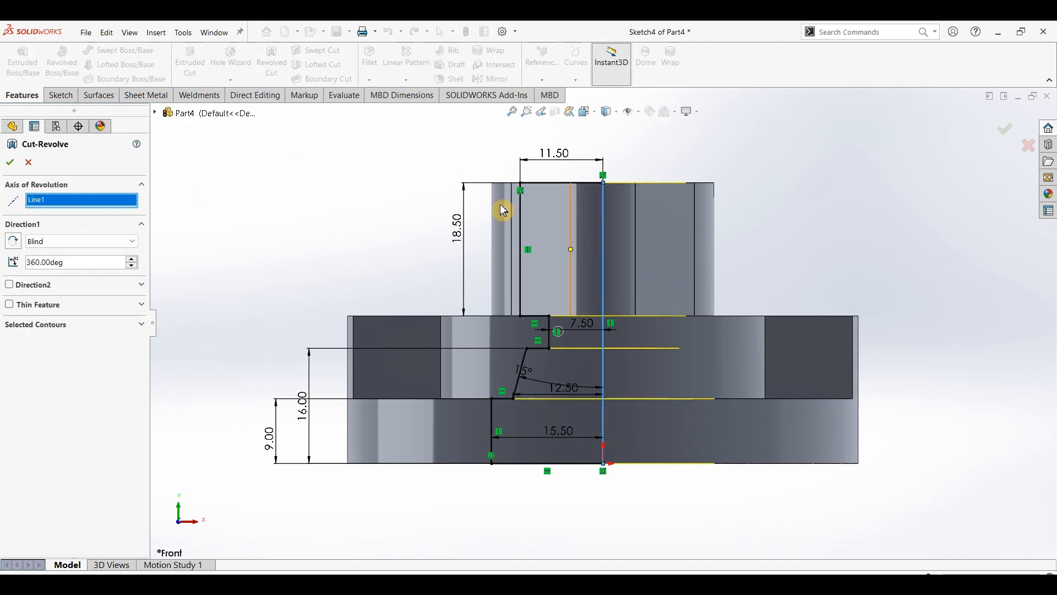
{"action": "middle_click_drag", "start_coordinate": [444, 177], "coordinate": [219, 219]}
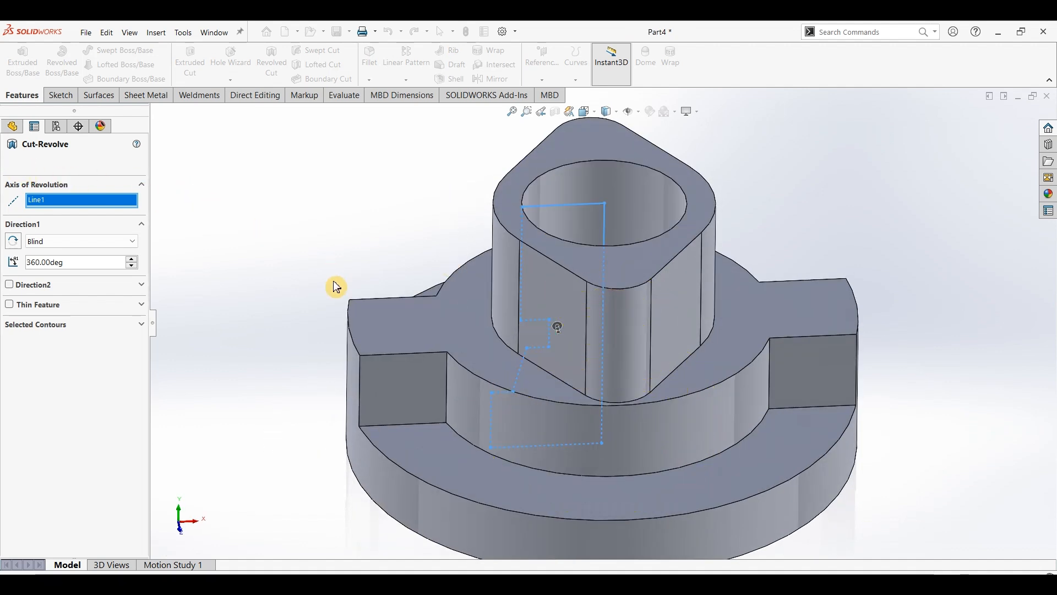
{"action": "mouse_move", "coordinate": [339, 271]}
{"action": "middle_mouse_down"}
{"action": "mouse_move", "coordinate": [366, 165]}
{"action": "mouse_move", "coordinate": [351, 286]}
{"action": "middle_mouse_up"}
- Inspect the stepped bore in a Front Plane section view, remove the section and return to the isometric view
{"action": "left_click", "coordinate": [555, 113]}
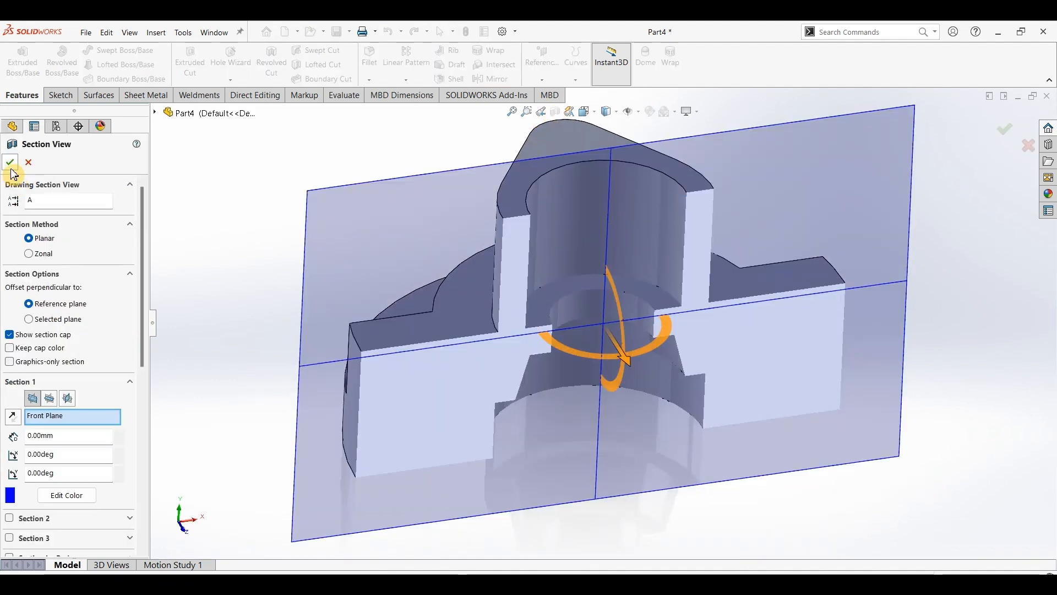
{"action": "key", "text": "Return"}
{"action": "middle_click_drag", "start_coordinate": [918, 358], "coordinate": [925, 321]}
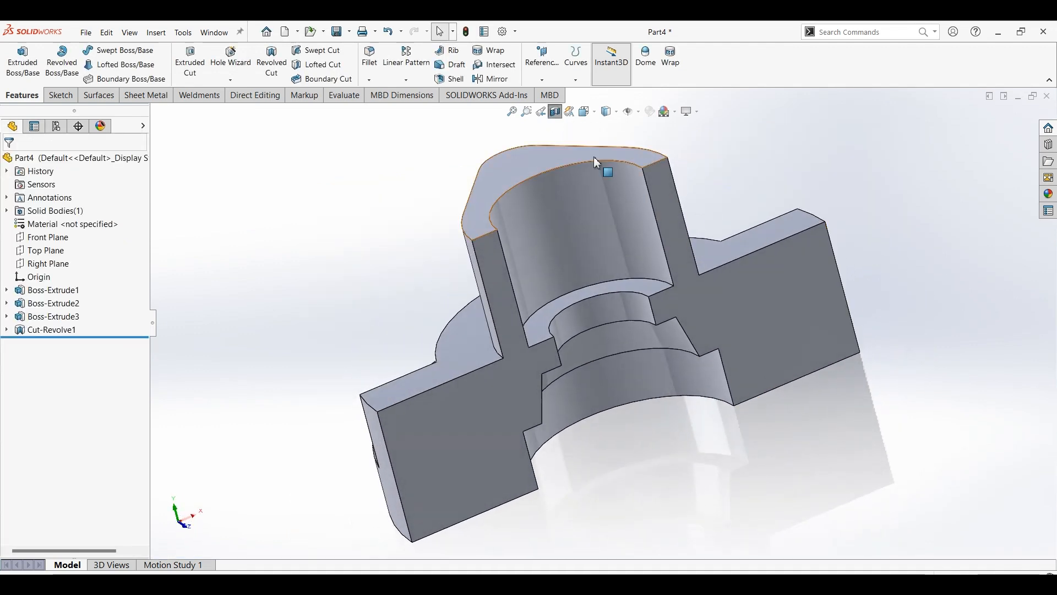
{"action": "left_click", "coordinate": [555, 112]}
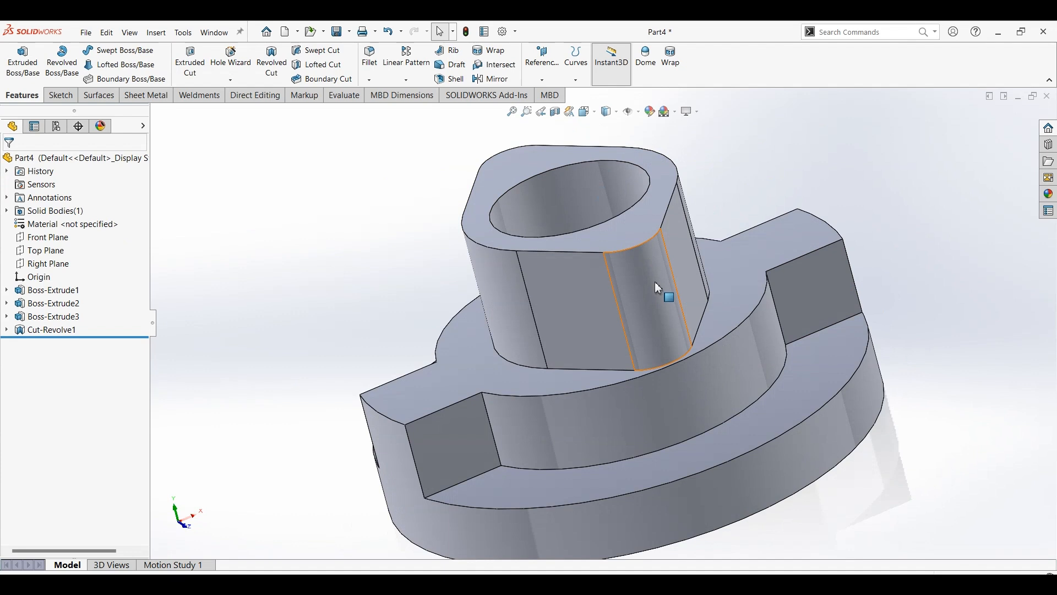
{"action": "key", "text": "ctrl+7"}
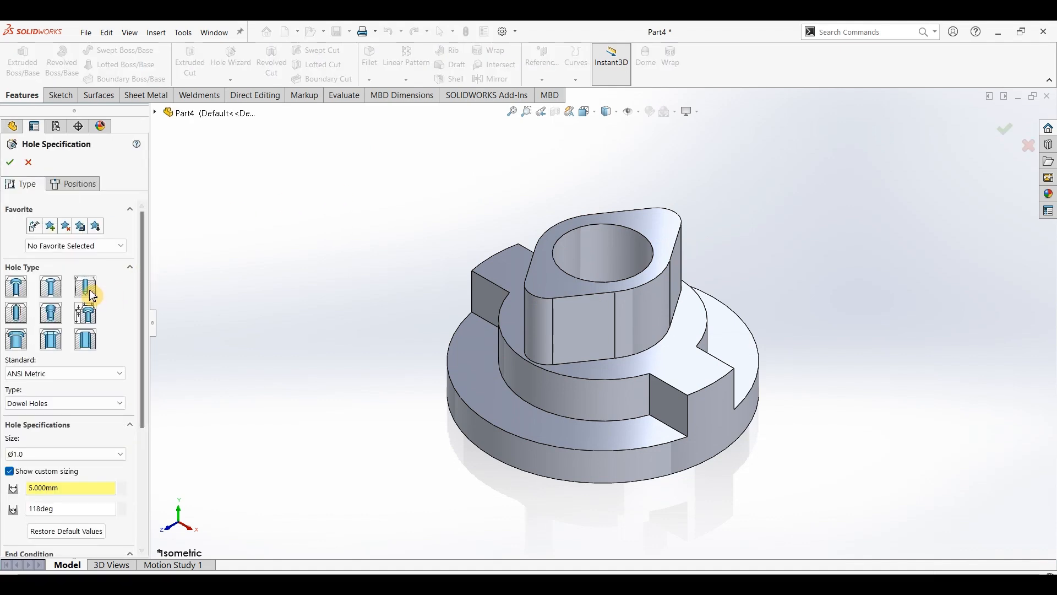
- Create two 5 mm dowel holes, 7.5 mm deep, on the raised boss's top face, concentric with its two rounded ends
{"action": "scroll", "coordinate": [154, 341], "scroll_direction": "down", "scroll_amount": 3}
{"action": "scroll", "coordinate": [154, 342], "scroll_direction": "down", "scroll_amount": 1}
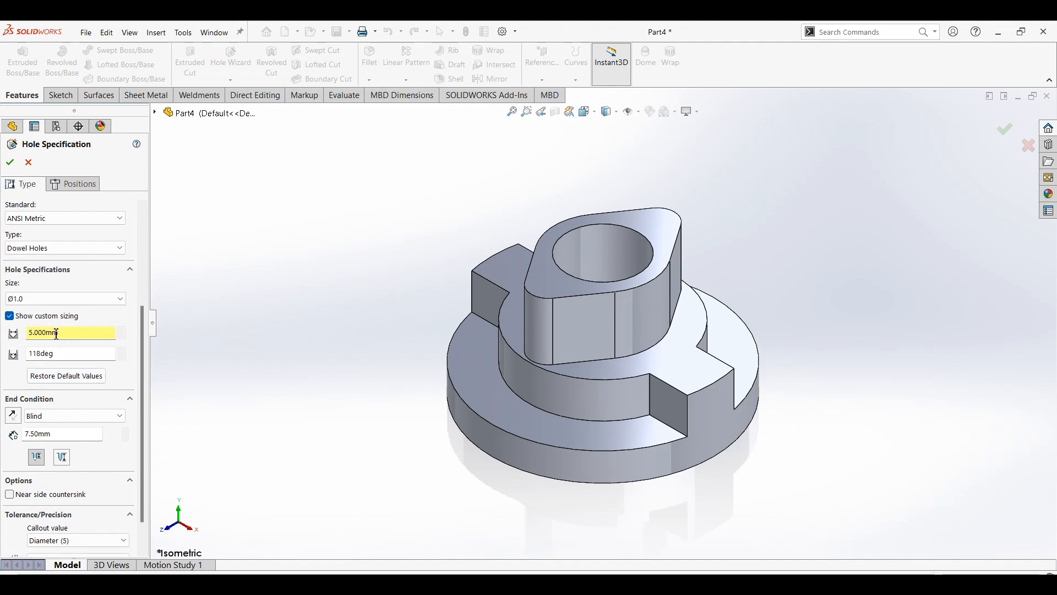
{"action": "left_click", "coordinate": [62, 434]}
{"action": "left_click", "coordinate": [69, 184]}
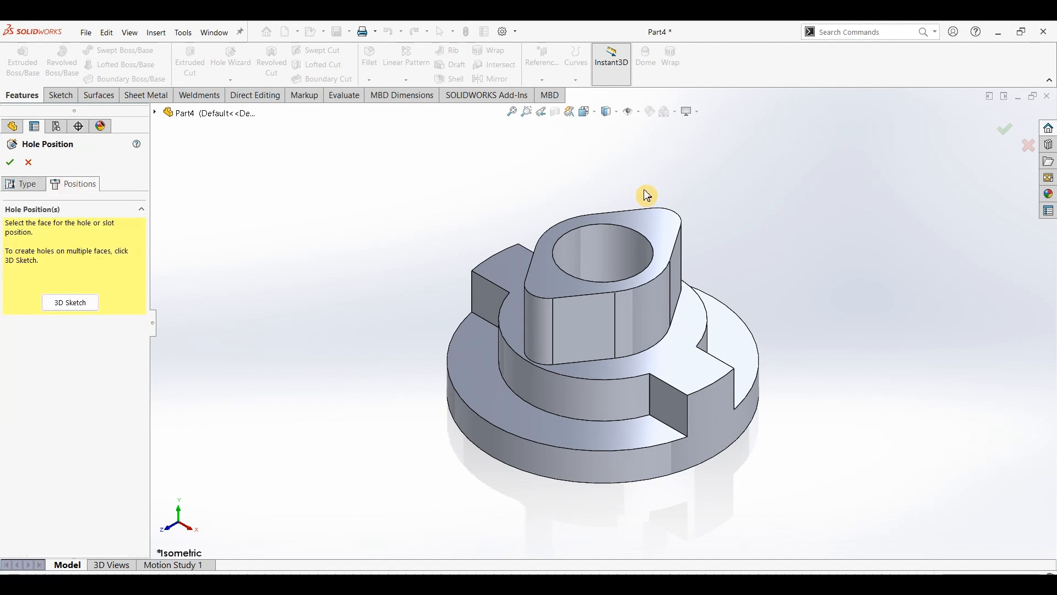
{"action": "left_click", "coordinate": [666, 228]}
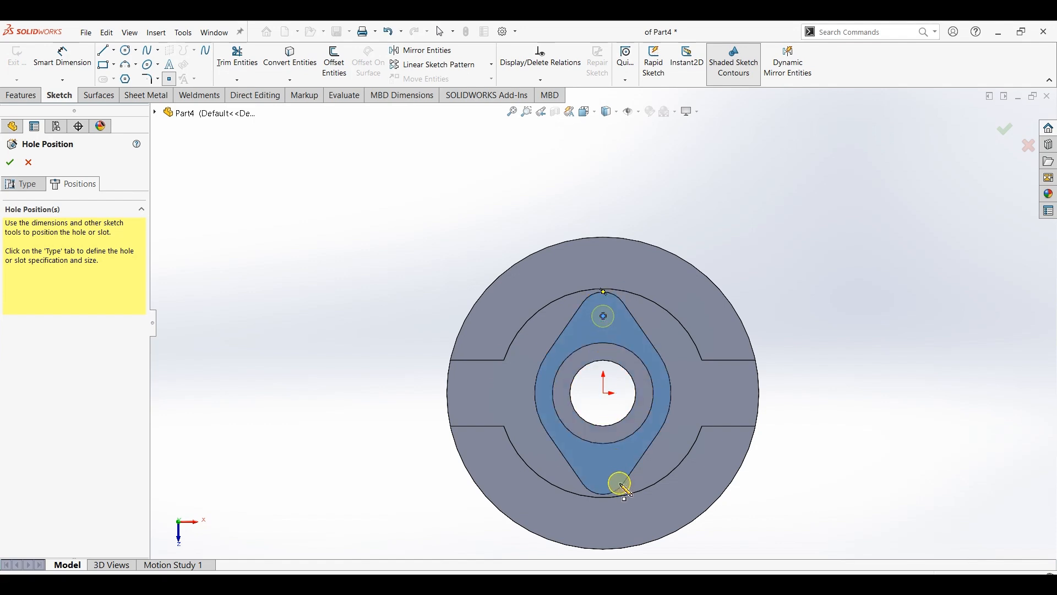
{"action": "left_click", "coordinate": [603, 471]}
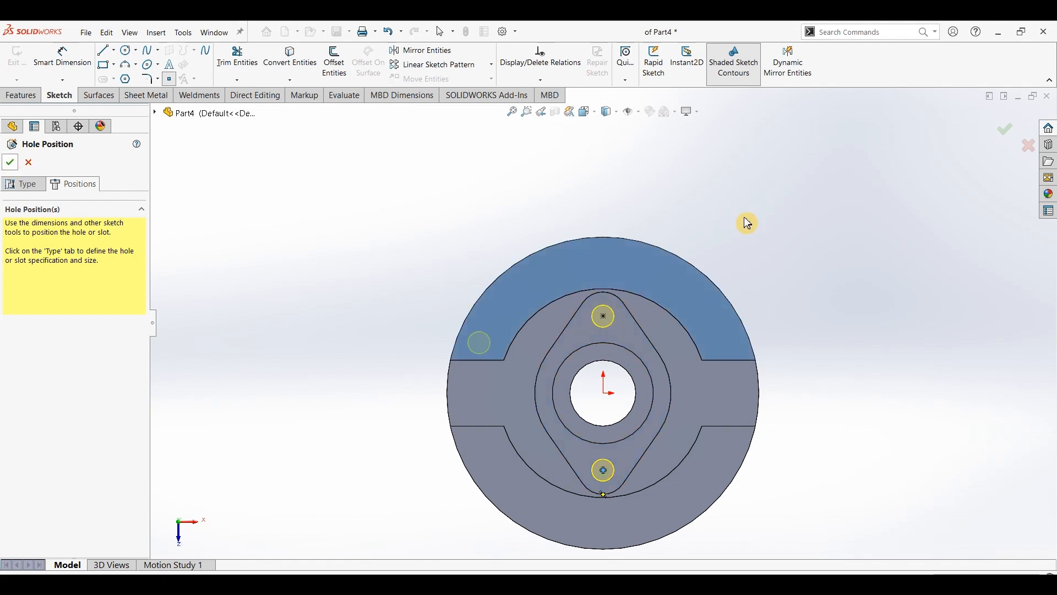
{"action": "key", "text": "Return"}
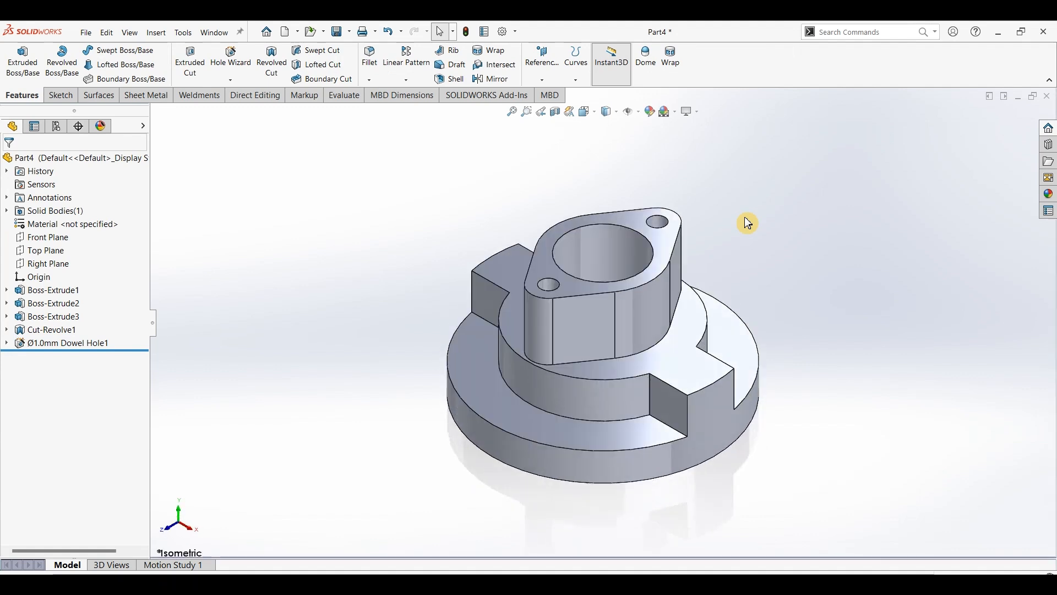
- Check the flange hole callout in the Part 181 PDF and set a new Hole Wizard feature to counterbore, keeping the custom sizing values
{"action": "left_click", "coordinate": [478, 370]}
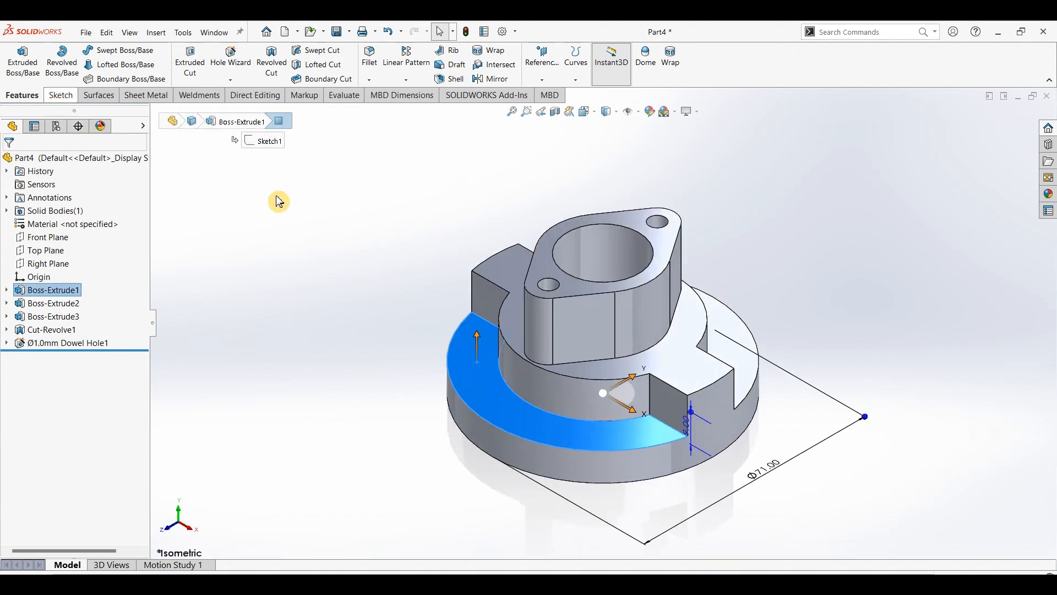
{"action": "left_click", "coordinate": [286, 333]}
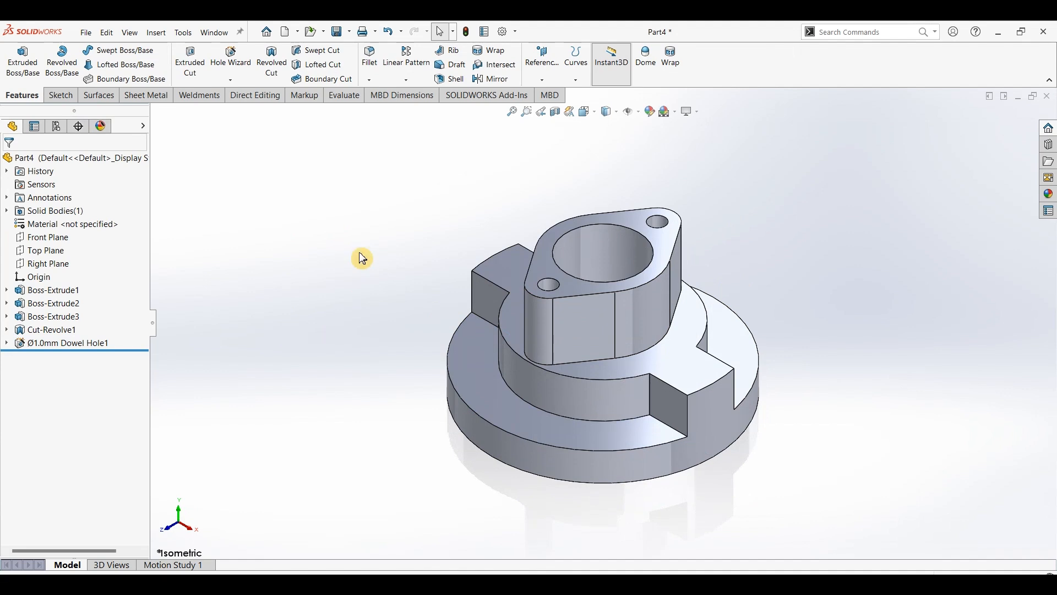
{"action": "left_click", "coordinate": [230, 58]}
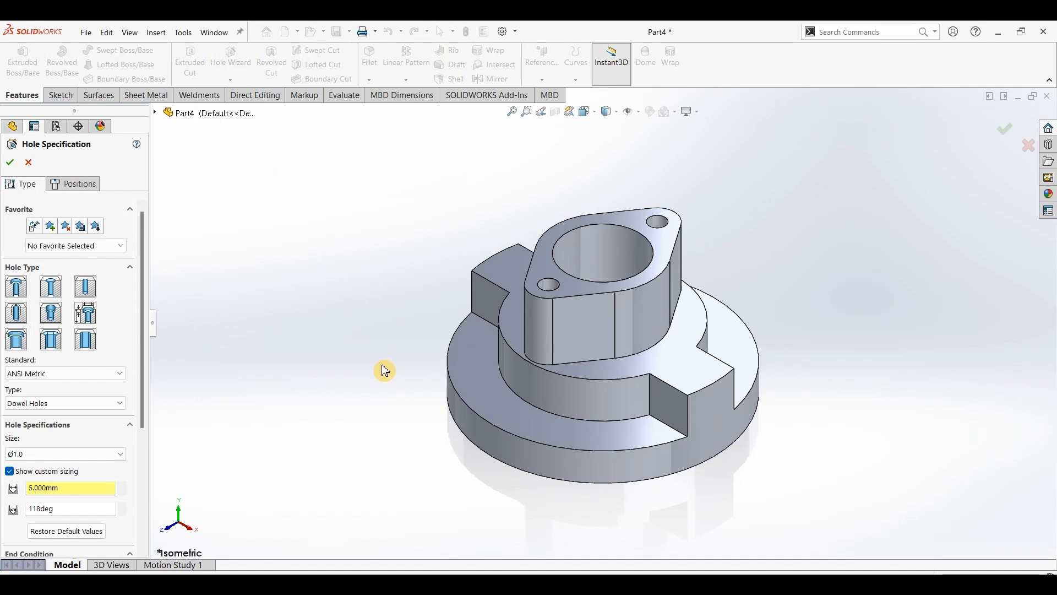
{"action": "left_click", "coordinate": [520, 563]}
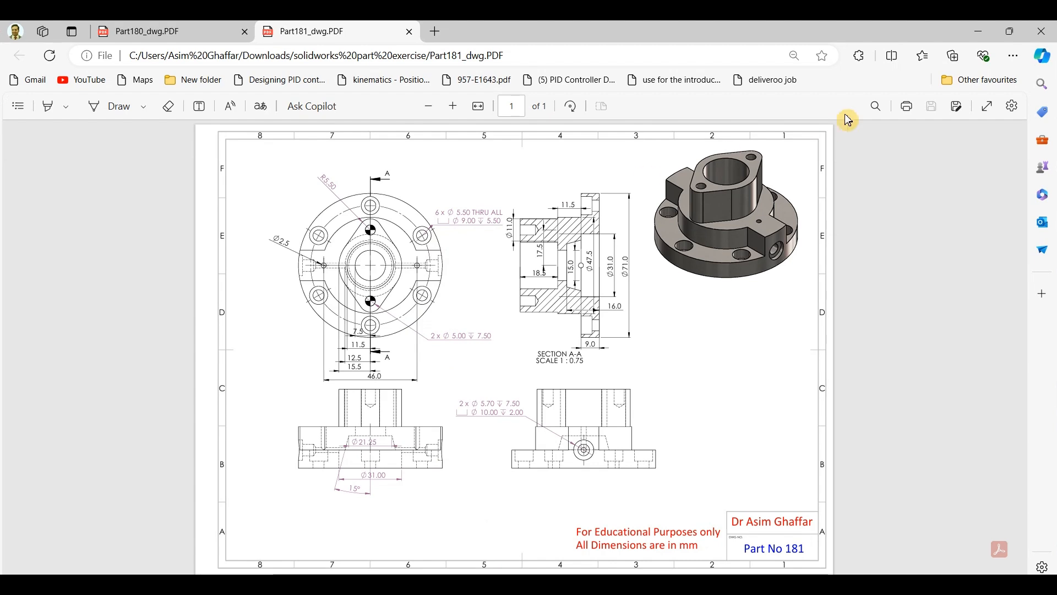
{"action": "left_click", "coordinate": [978, 32]}
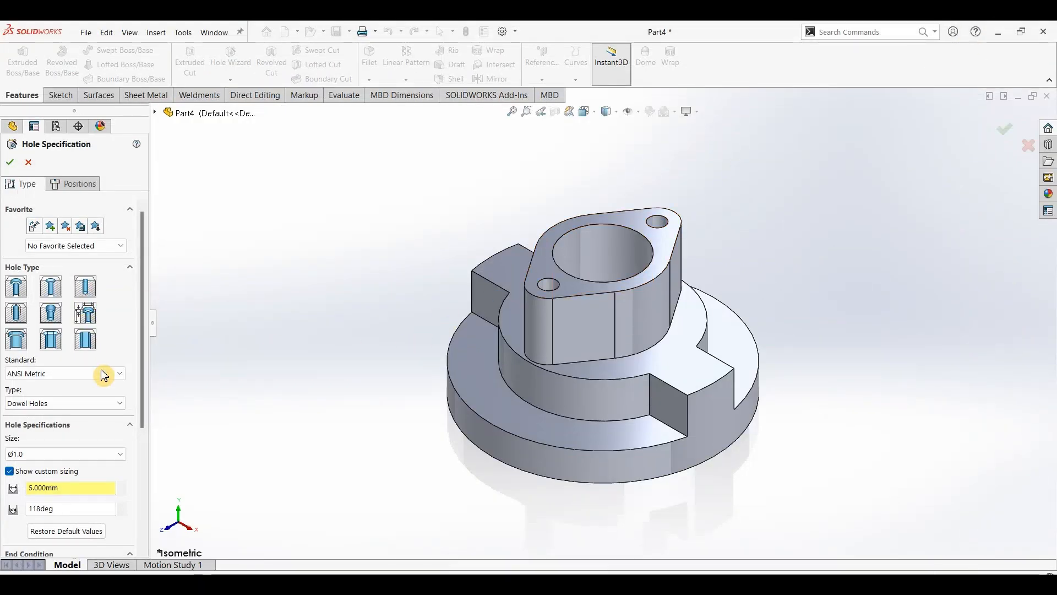
{"action": "scroll", "coordinate": [123, 408], "scroll_direction": "down", "scroll_amount": 3}
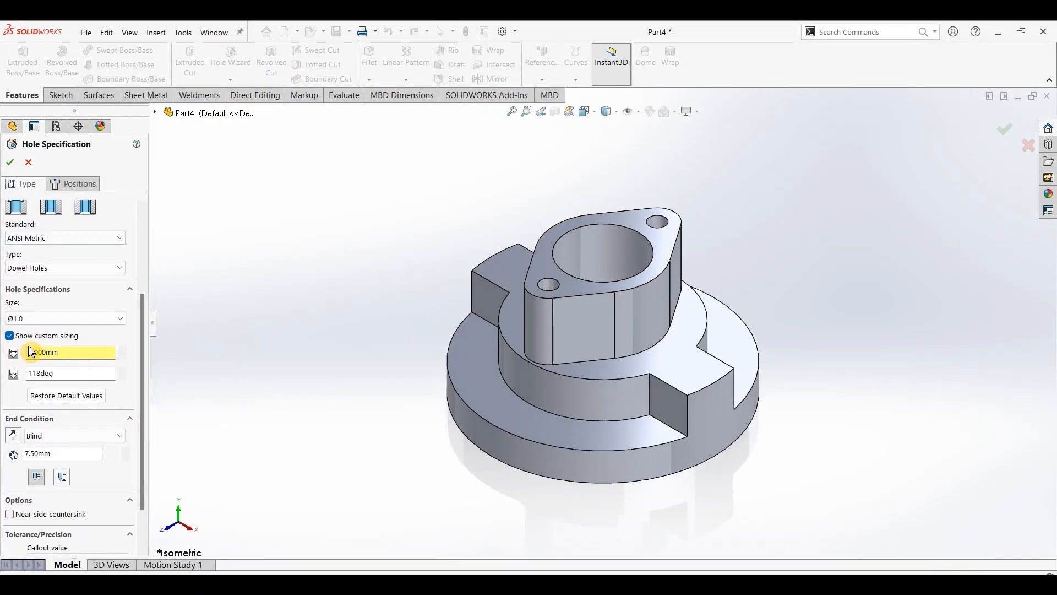
{"action": "scroll", "coordinate": [71, 305], "scroll_direction": "up", "scroll_amount": 3}
{"action": "left_click", "coordinate": [18, 288]}
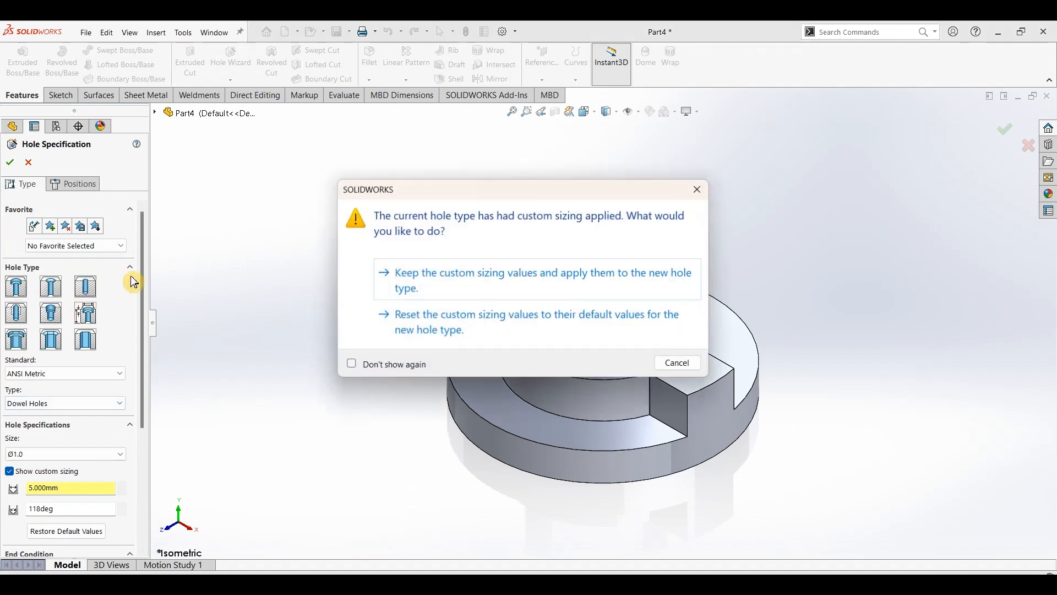
{"action": "left_click", "coordinate": [441, 276]}
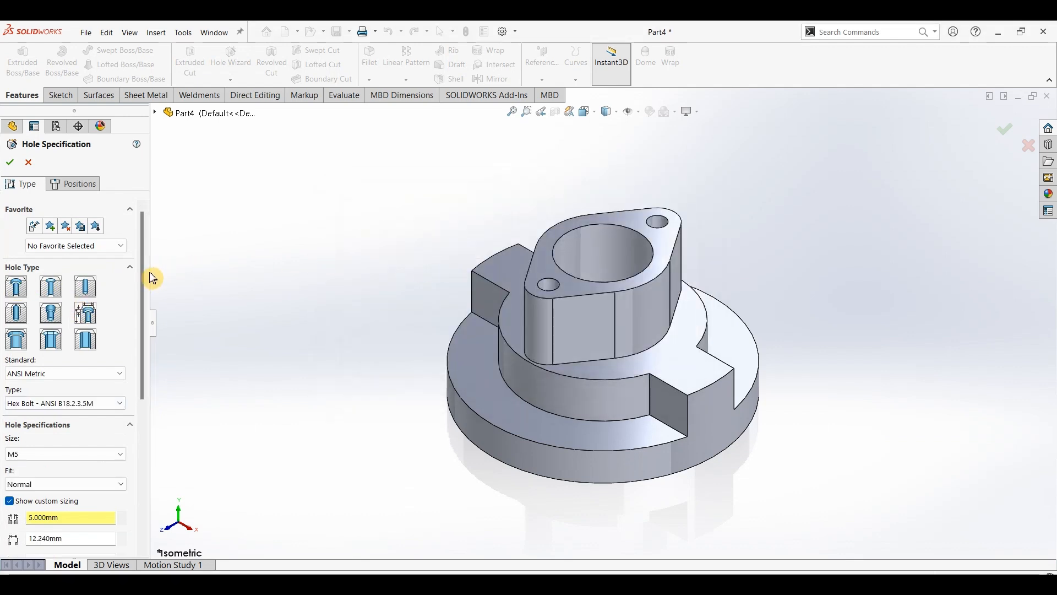
- Size the counterbore with a 5.5 mm through hole, 9 mm counterbore diameter and 5.5 mm counterbore depth, ending Through All
{"action": "left_click_drag", "start_coordinate": [144, 279], "coordinate": [145, 385]}
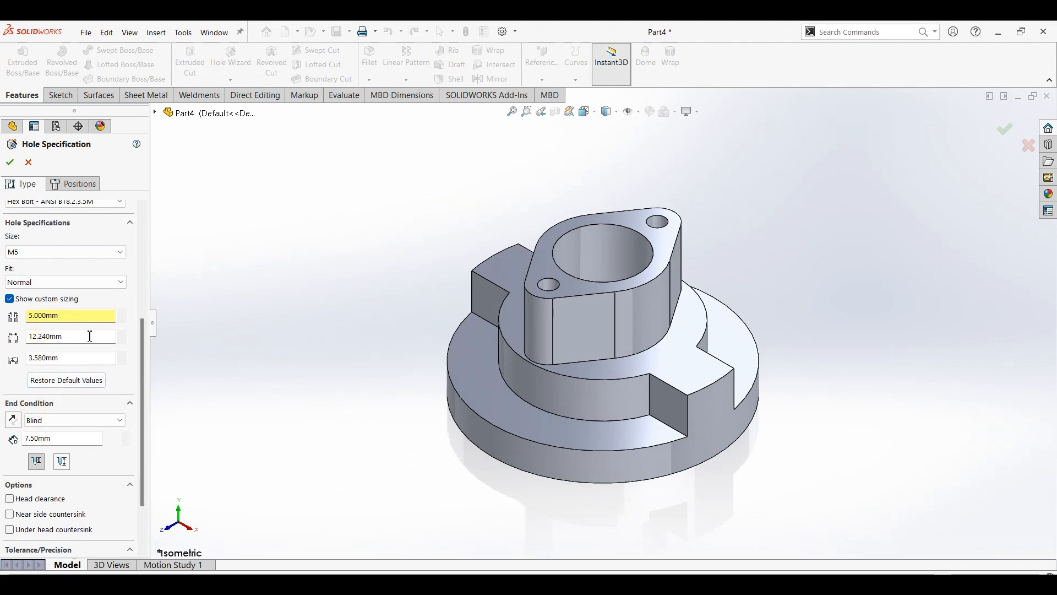
{"action": "type", "text": "5.5"}
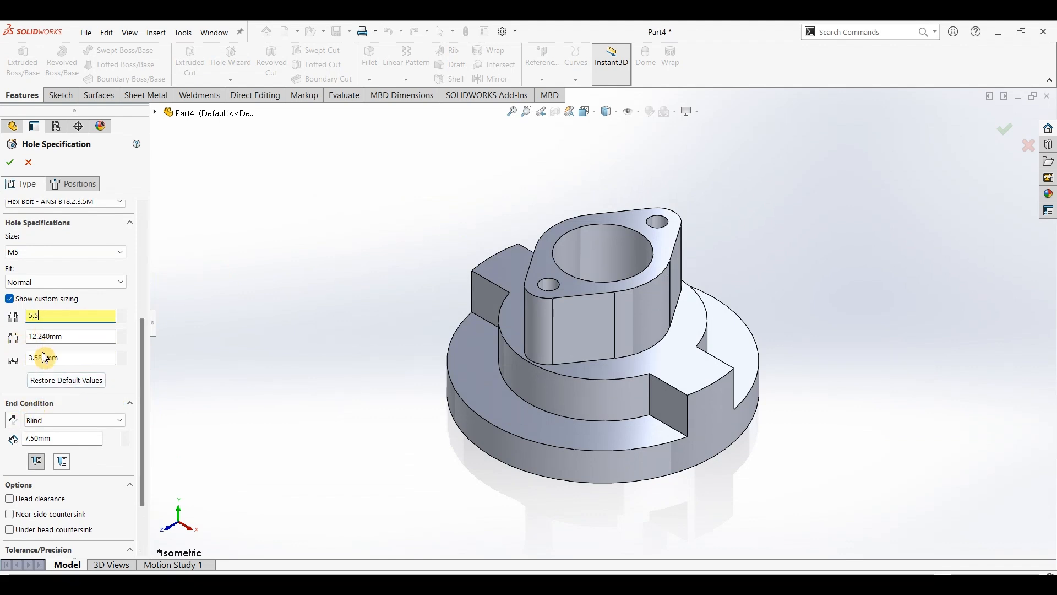
{"action": "left_click", "coordinate": [79, 337]}
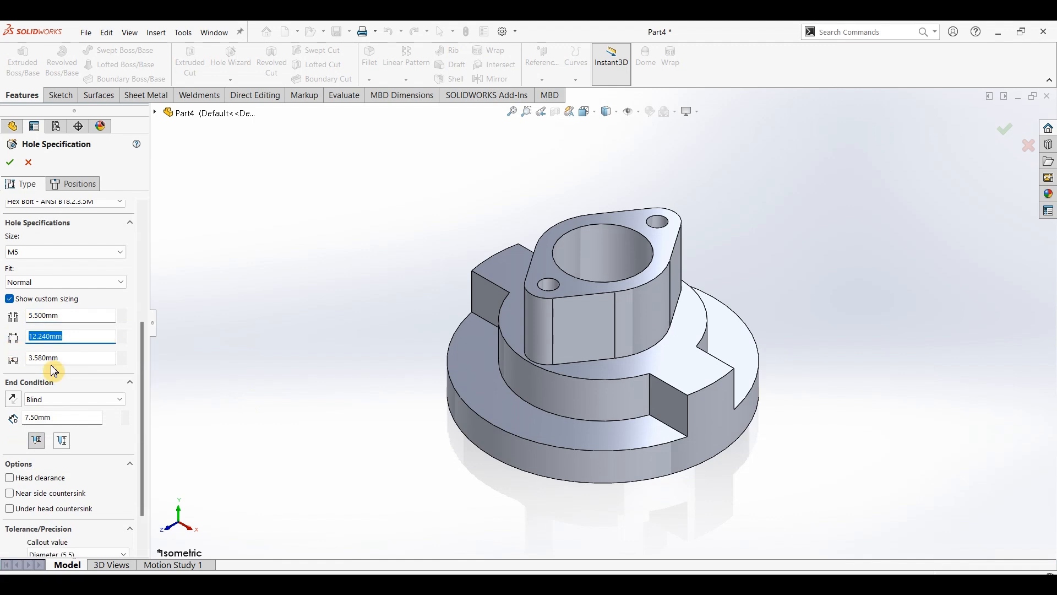
{"action": "left_click", "coordinate": [68, 358]}
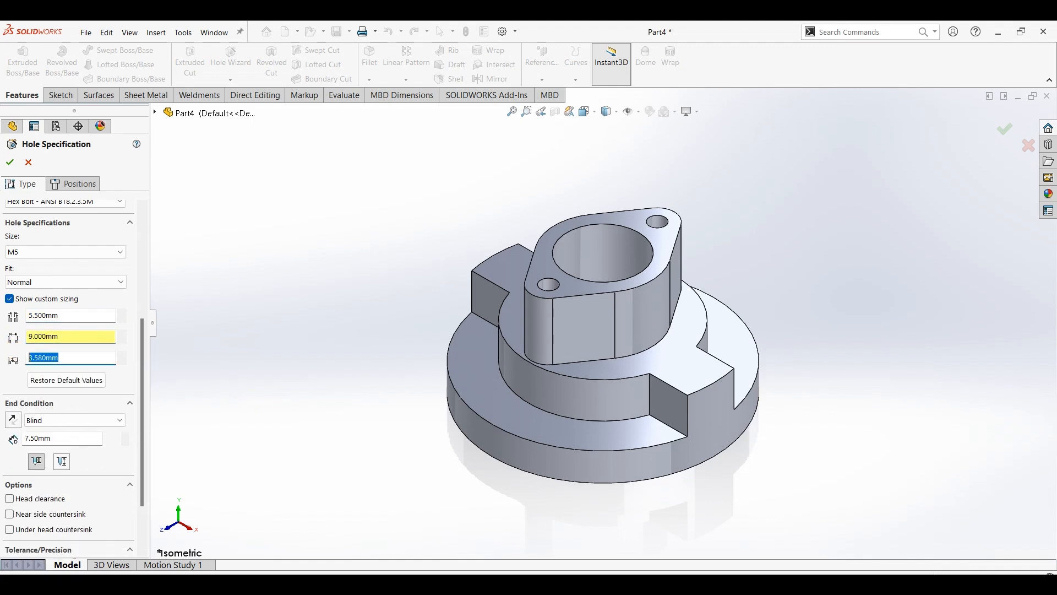
{"action": "type", "text": "5.5"}
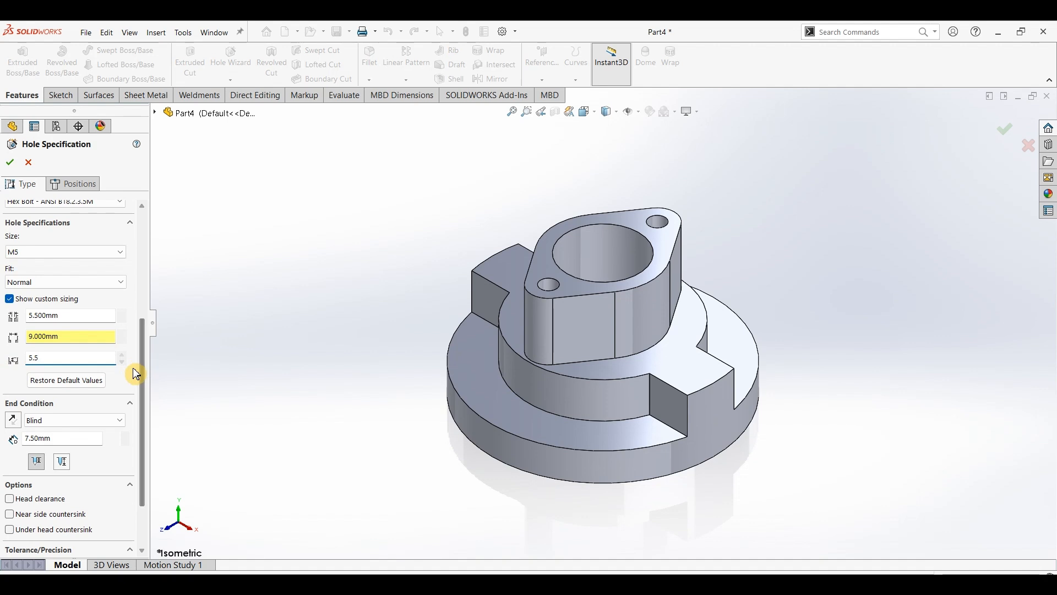
{"action": "left_click", "coordinate": [113, 421]}
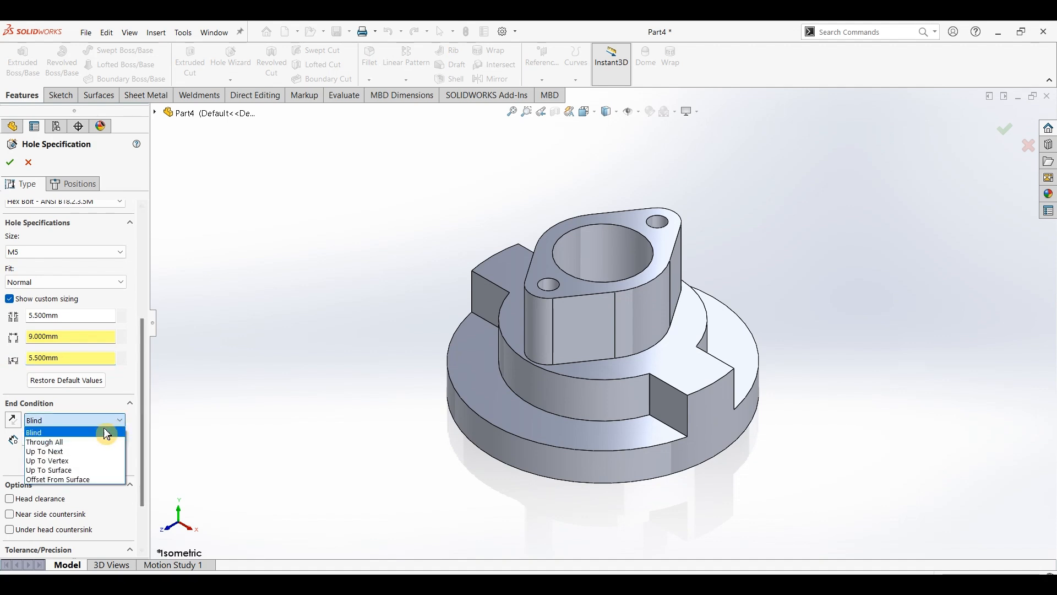
{"action": "left_click", "coordinate": [71, 440]}
- Place one counterbored hole on the base flange's upper face, in line with the origin and near the outer edge
{"action": "left_click", "coordinate": [75, 183]}
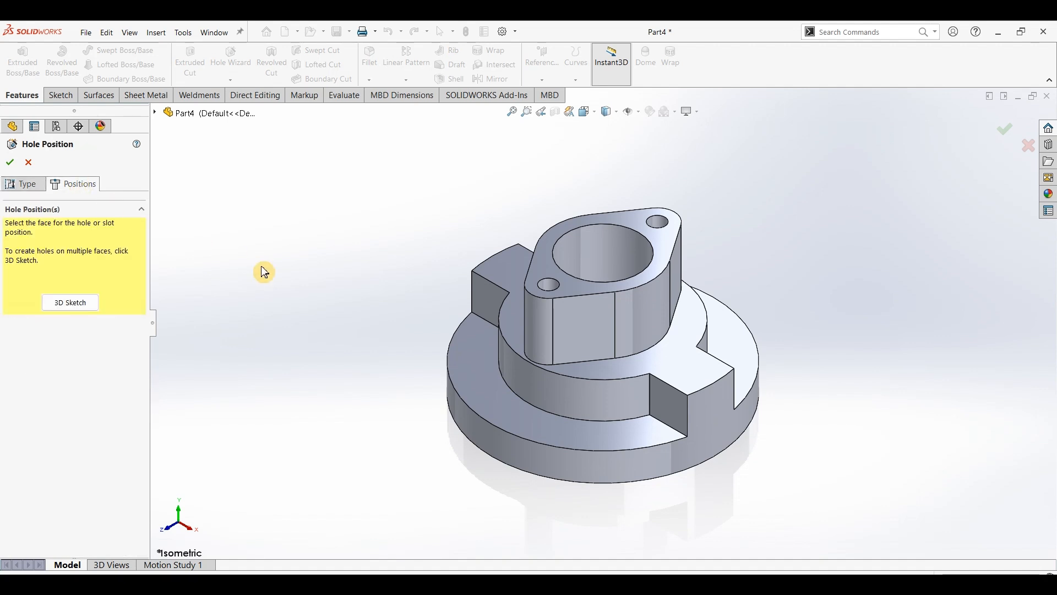
{"action": "left_click", "coordinate": [473, 362]}
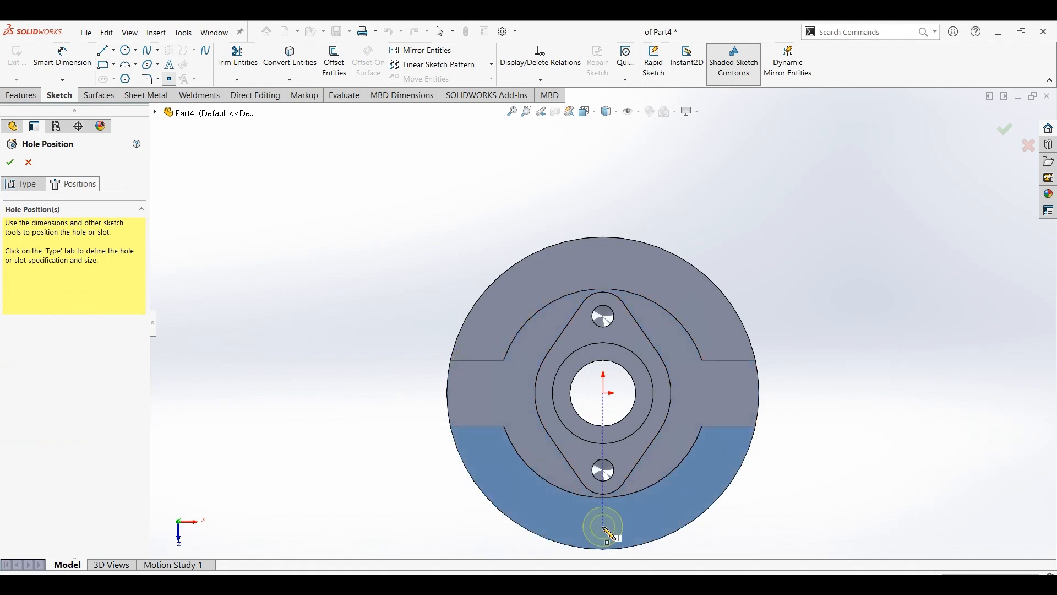
{"action": "left_click", "coordinate": [604, 527]}
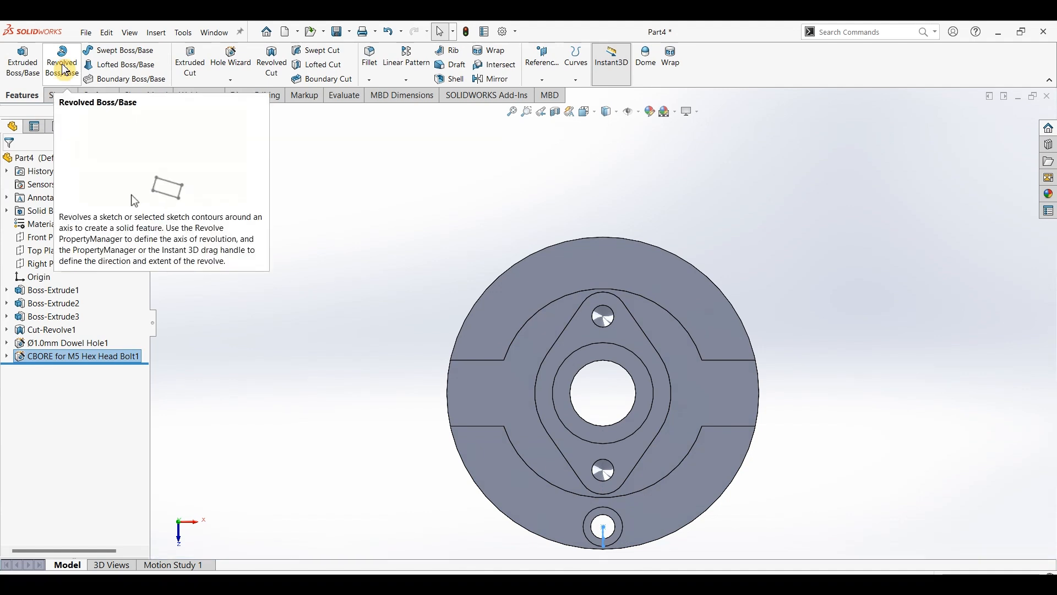
{"action": "left_click", "coordinate": [64, 64]}
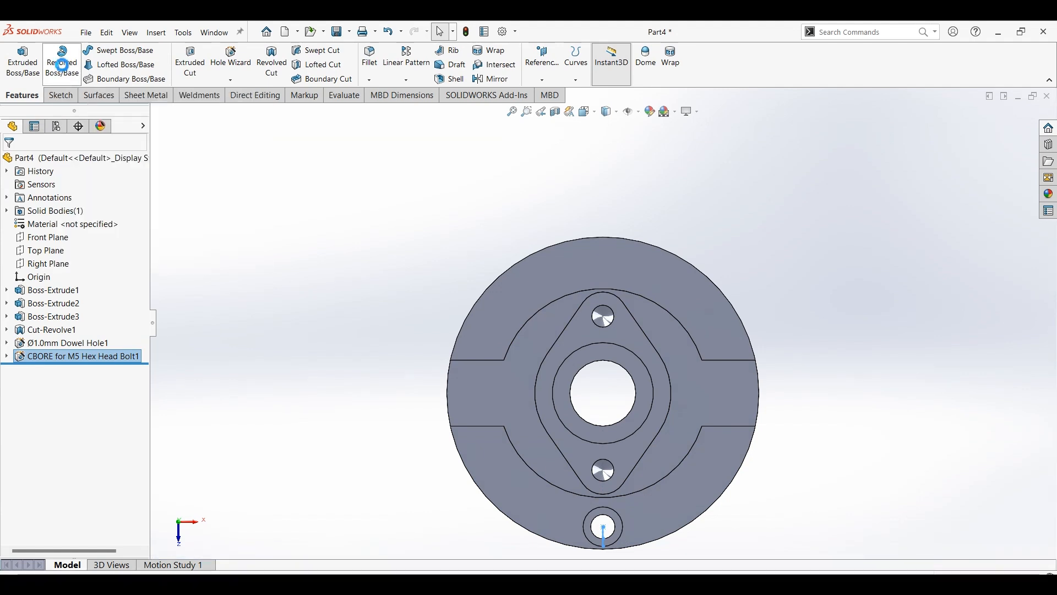
{"action": "key", "text": "Escape"}
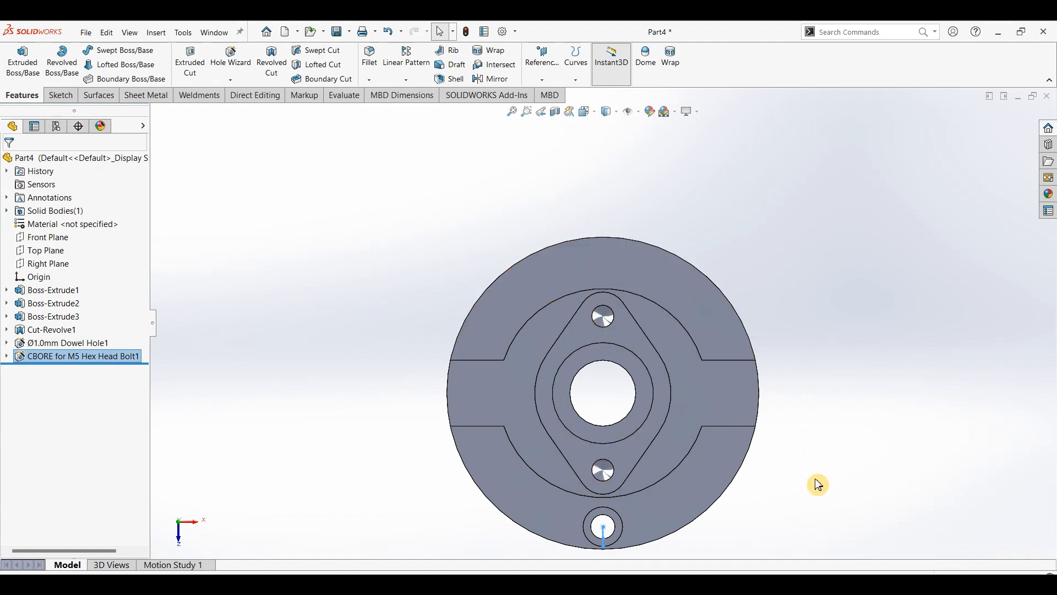
- Edit the counterbored hole's position and dimension its centre 59/2 mm from the origin
{"action": "left_click", "coordinate": [84, 365]}
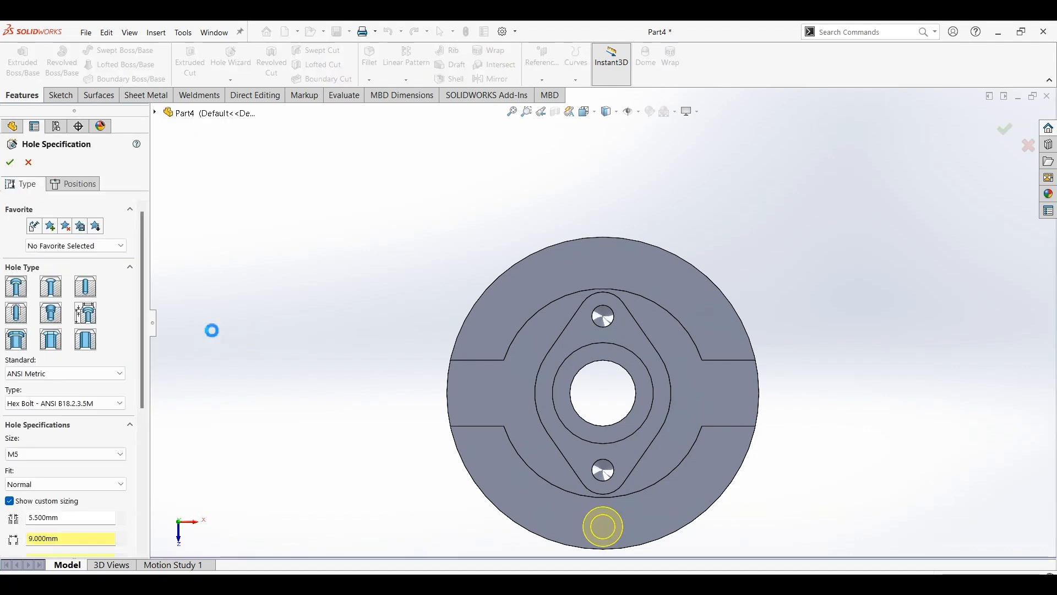
{"action": "left_click", "coordinate": [88, 184]}
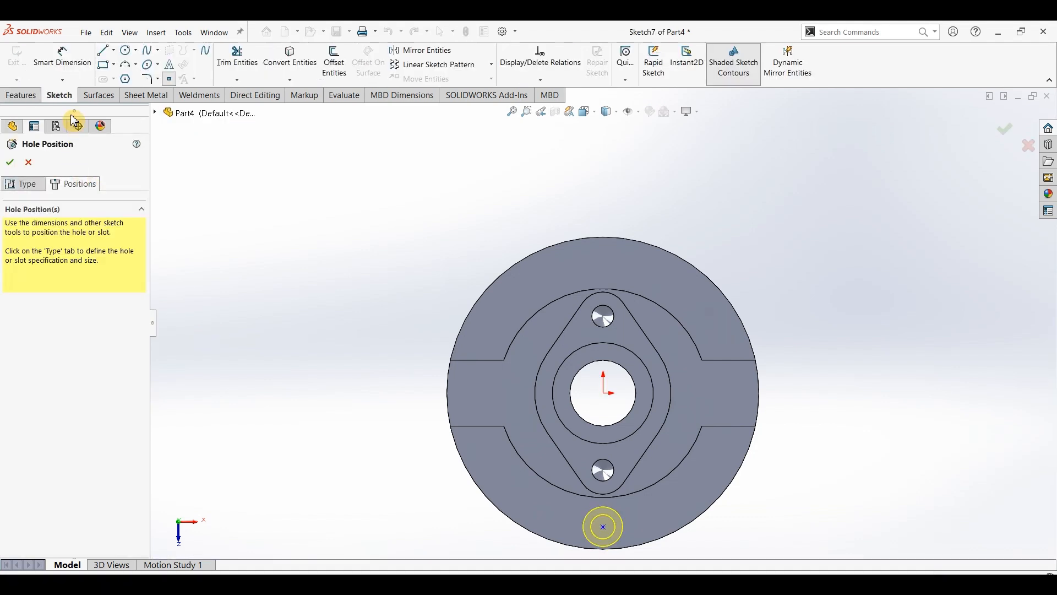
{"action": "left_click", "coordinate": [603, 527]}
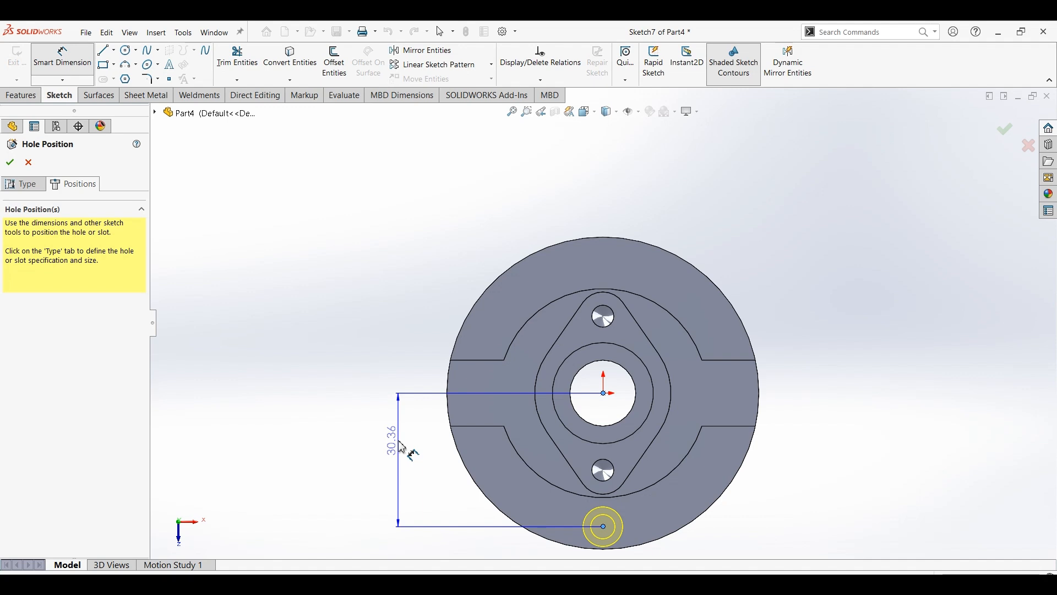
{"action": "left_click", "coordinate": [403, 447]}
{"action": "type", "text": "59/2"}
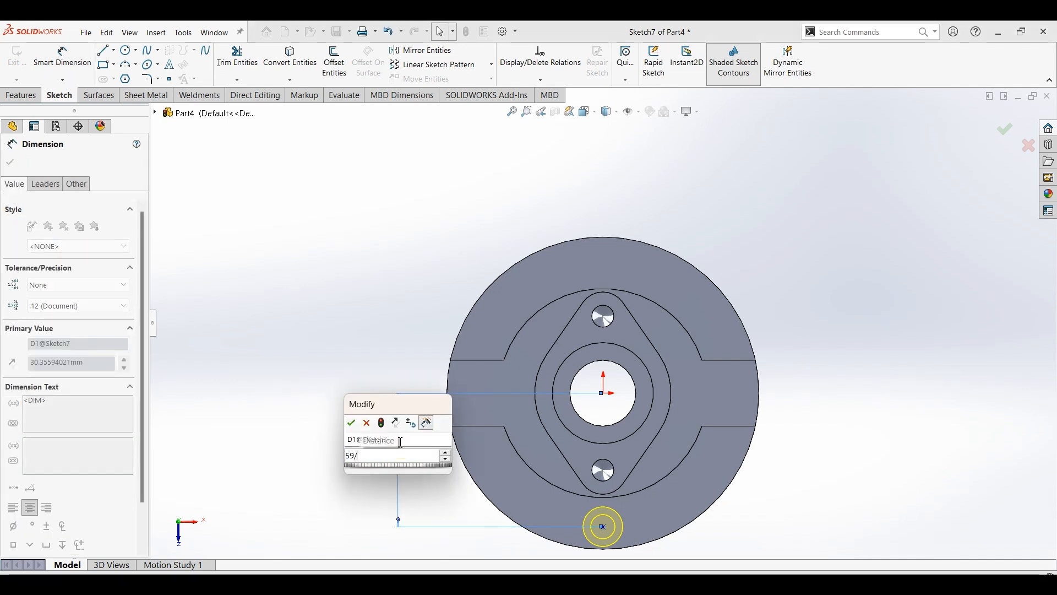
{"action": "key", "text": "Return"}
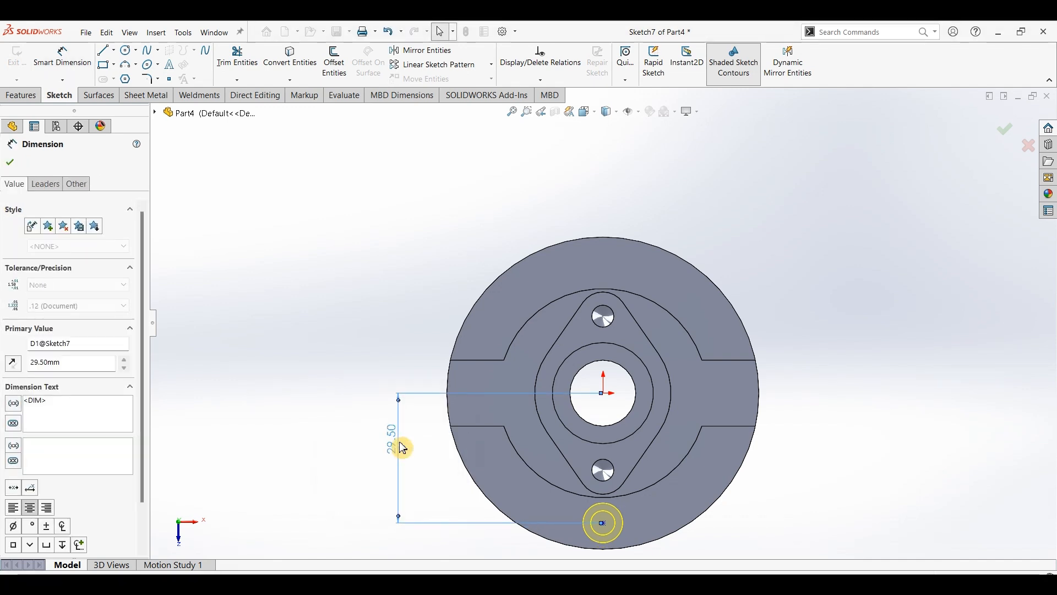
{"action": "key", "text": "Escape"}
{"action": "key", "text": "Escape"}
- Add a vertical relation between the counterbored hole's centre point and the origin, and accept the hole position
{"action": "left_click", "coordinate": [604, 523]}
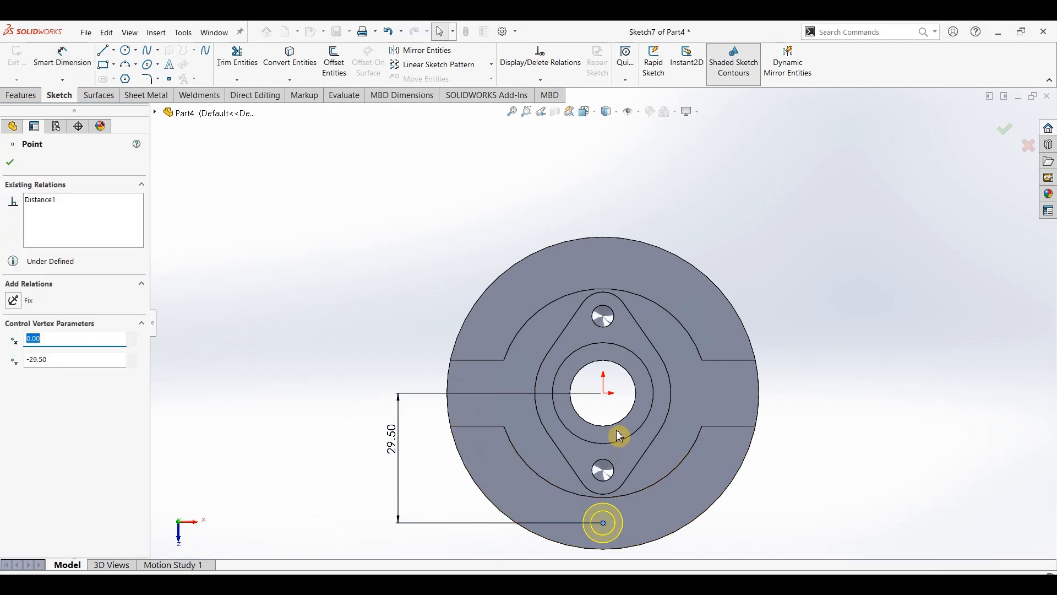
{"action": "left_click", "coordinate": [605, 393], "text": "ctrl"}
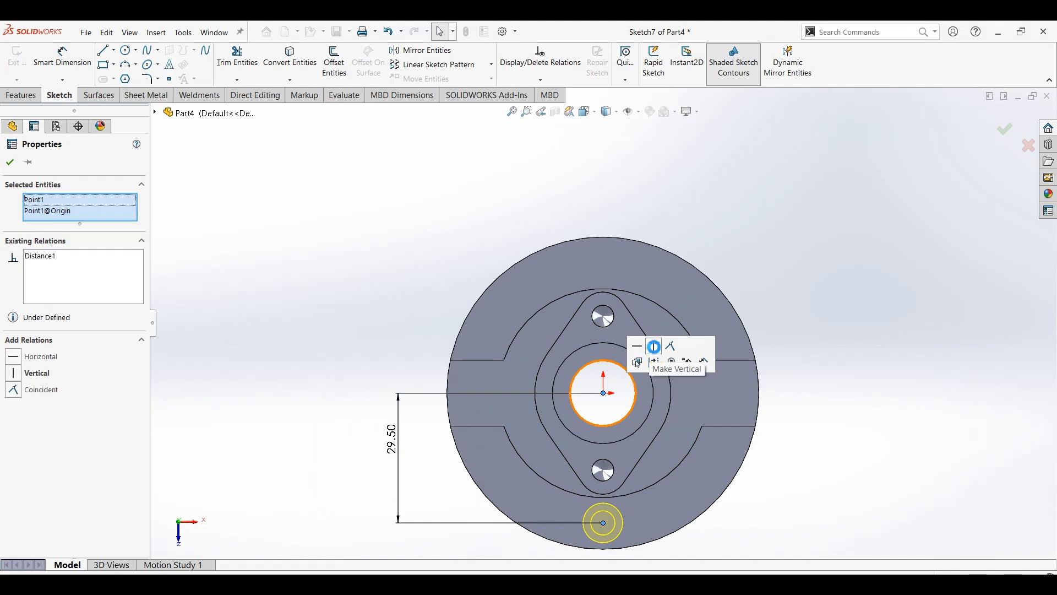
{"action": "left_click", "coordinate": [640, 362]}
{"action": "left_click", "coordinate": [10, 162]}
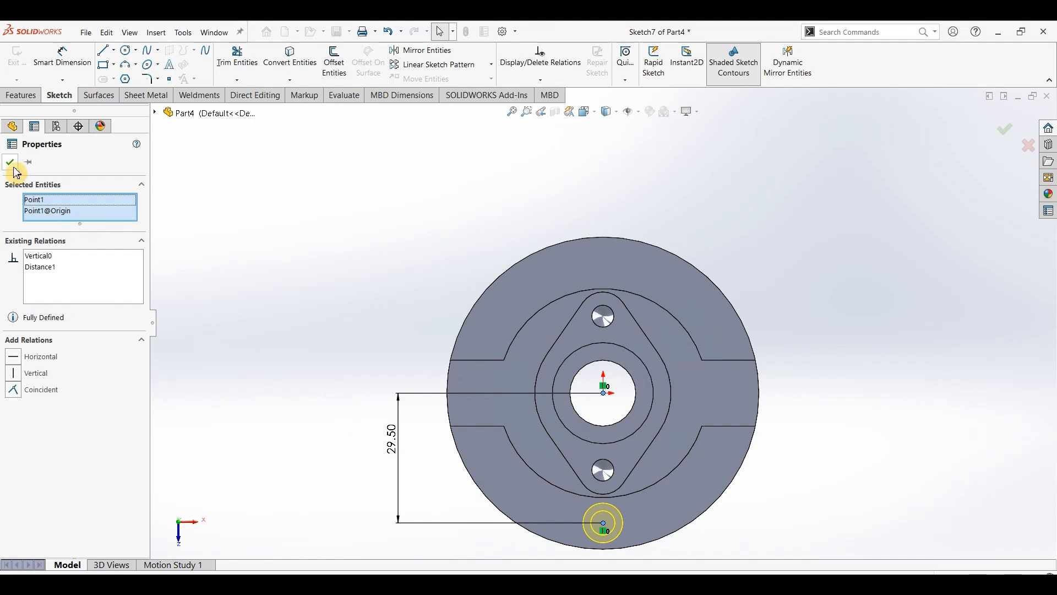
{"action": "left_click", "coordinate": [1006, 130]}
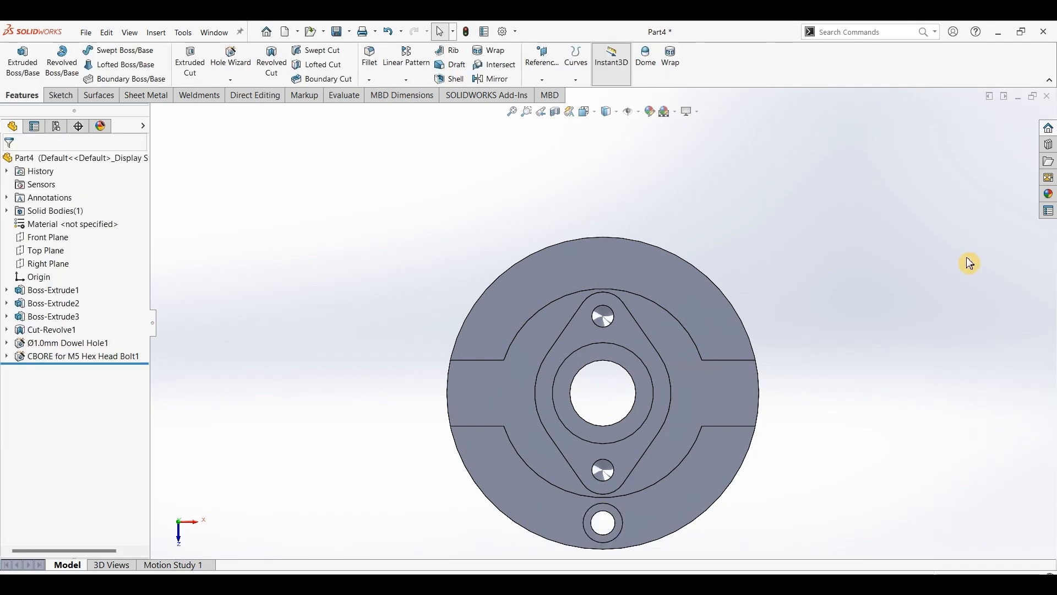
- Circular-pattern the counterbored hole about the raised disc's circular edge, with six equally spaced instances over 360 degrees
{"action": "key", "text": "ctrl+7"}
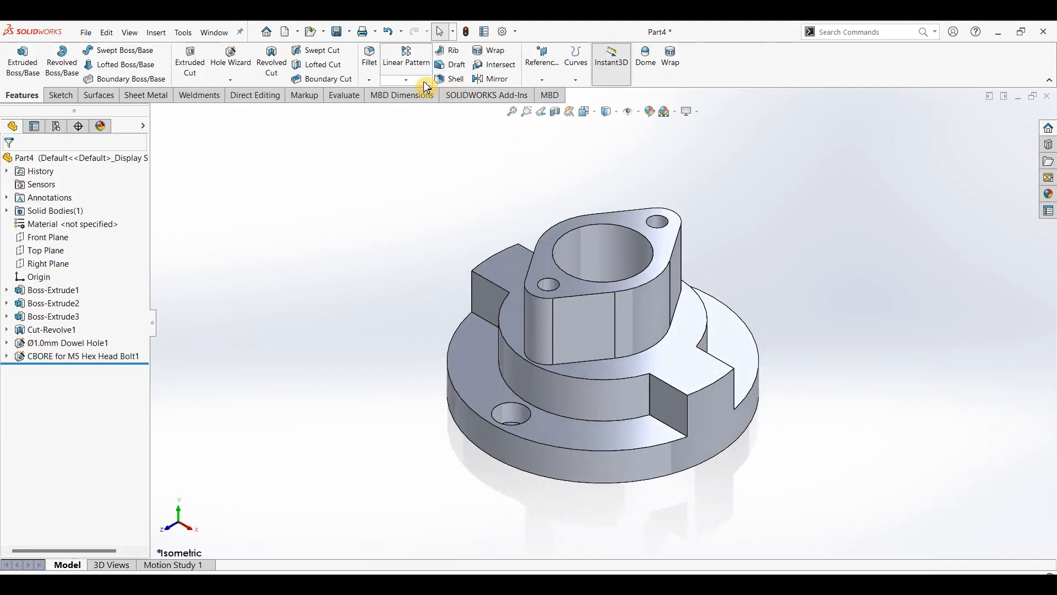
{"action": "left_click", "coordinate": [408, 81]}
{"action": "left_click", "coordinate": [424, 109]}
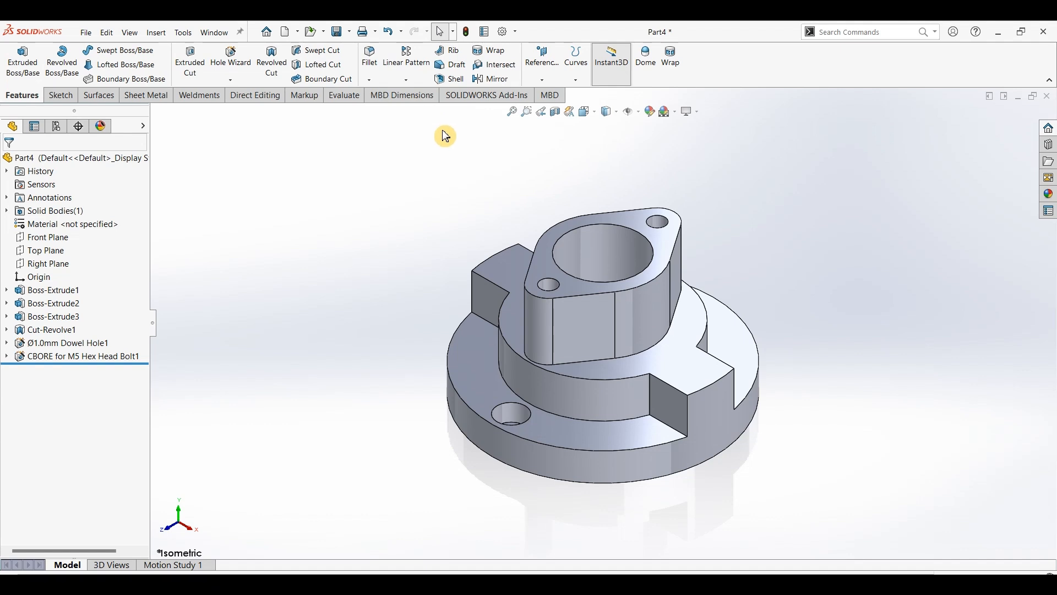
{"action": "left_click", "coordinate": [504, 413]}
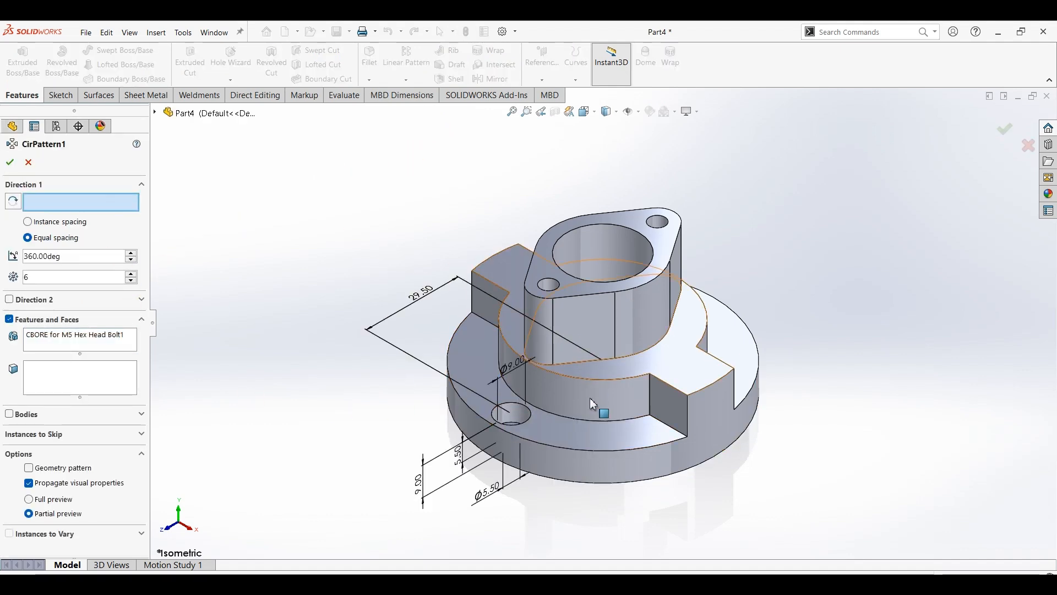
{"action": "left_click", "coordinate": [588, 423]}
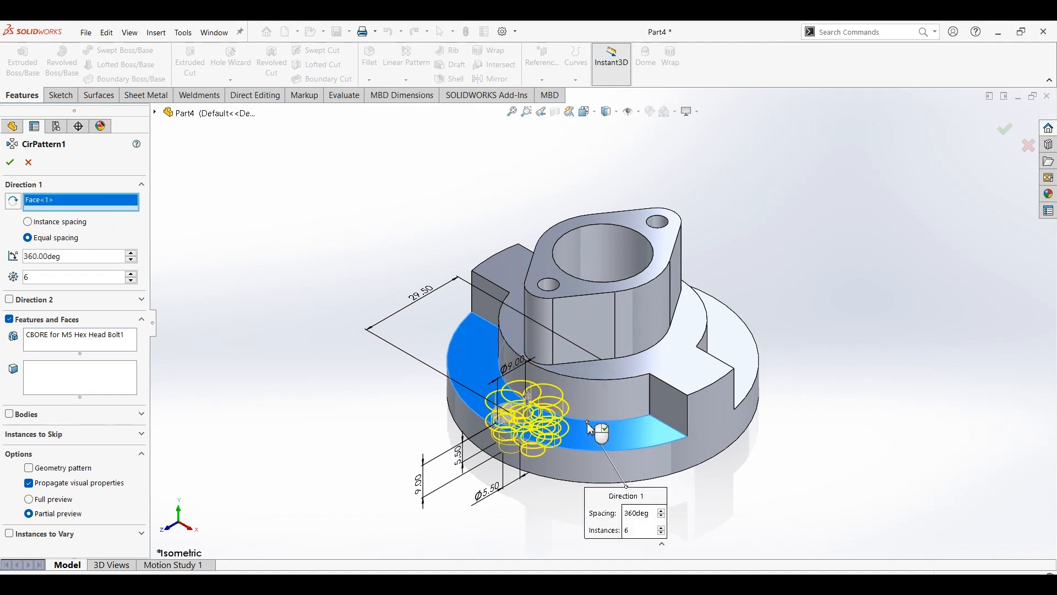
{"action": "left_click", "coordinate": [588, 422]}
{"action": "left_click", "coordinate": [591, 420]}
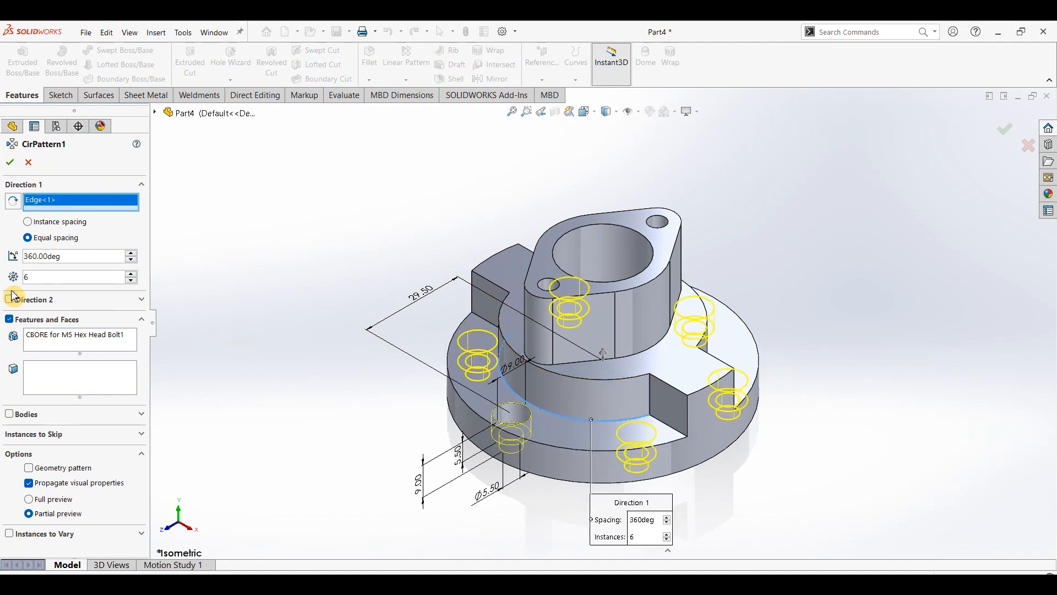
{"action": "right_click", "coordinate": [870, 290]}
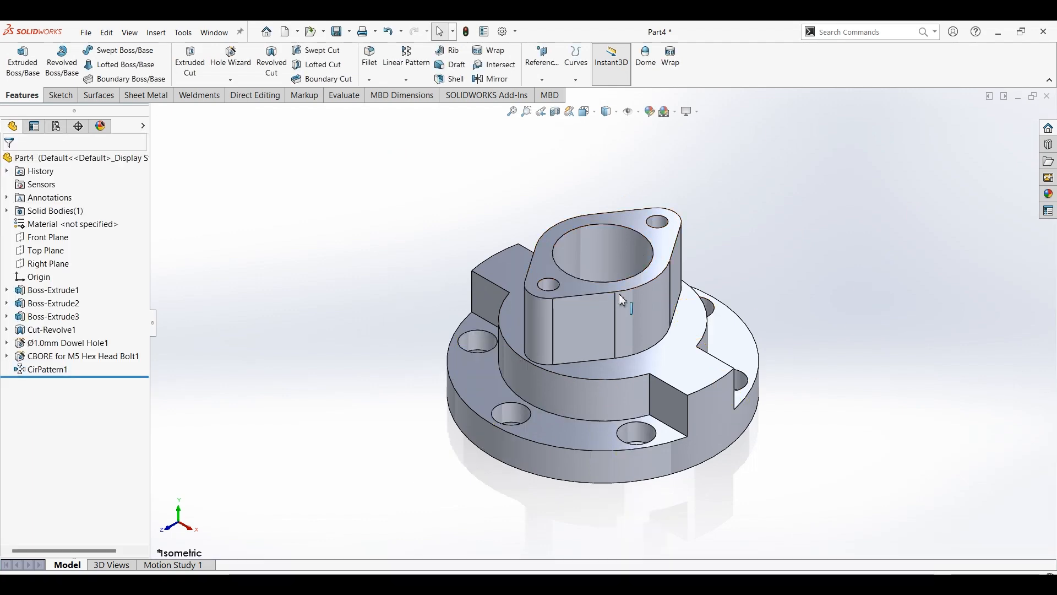
- Create a reference plane tangent to the flange's outer cylindrical face and coincident with the midpoint of the side lug's upper outer edge
{"action": "left_click", "coordinate": [554, 570]}
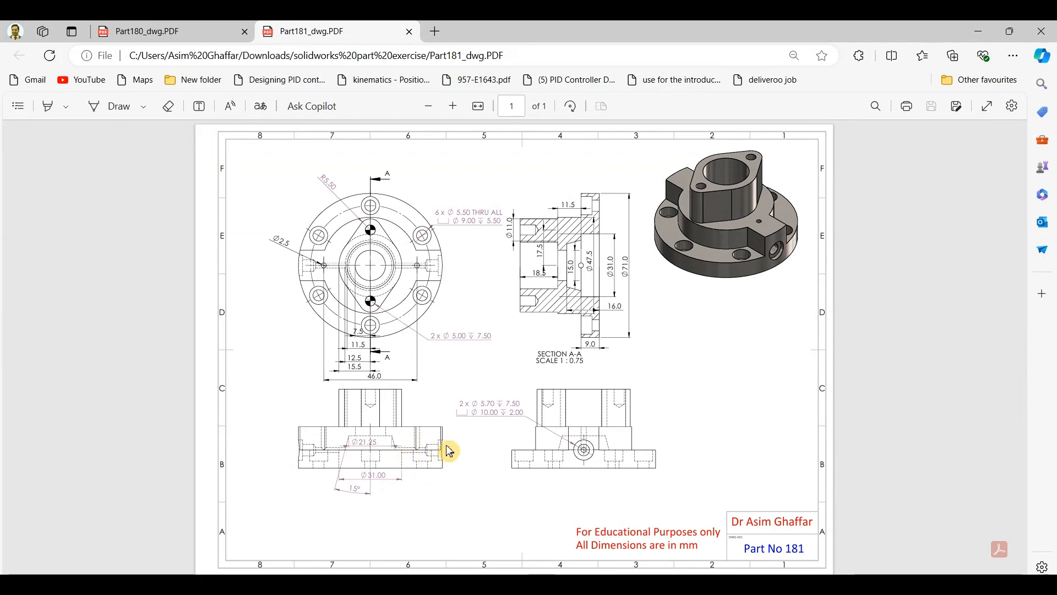
{"action": "left_click", "coordinate": [979, 32]}
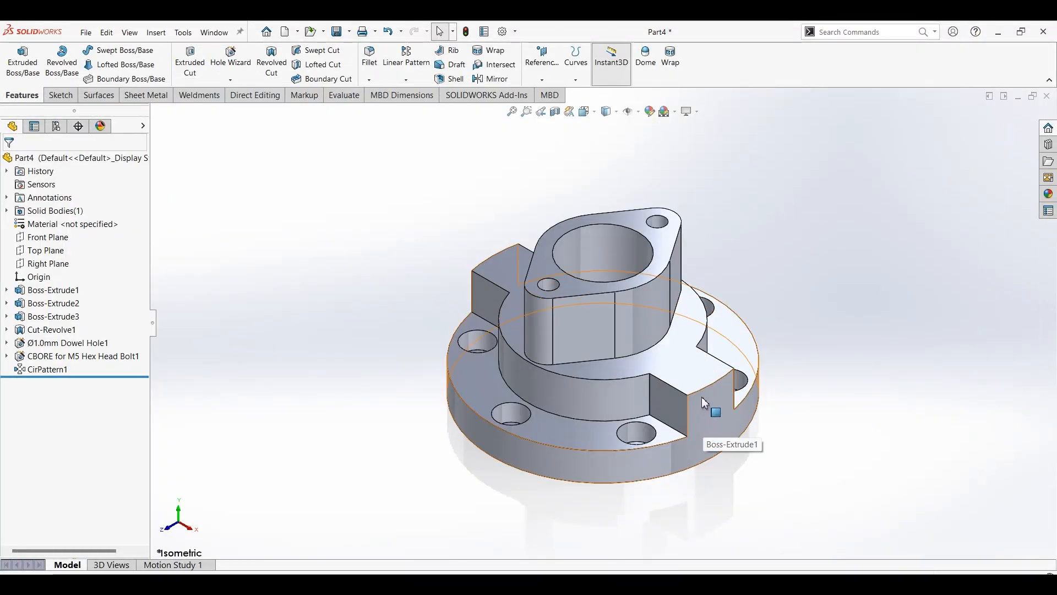
{"action": "left_click", "coordinate": [546, 80]}
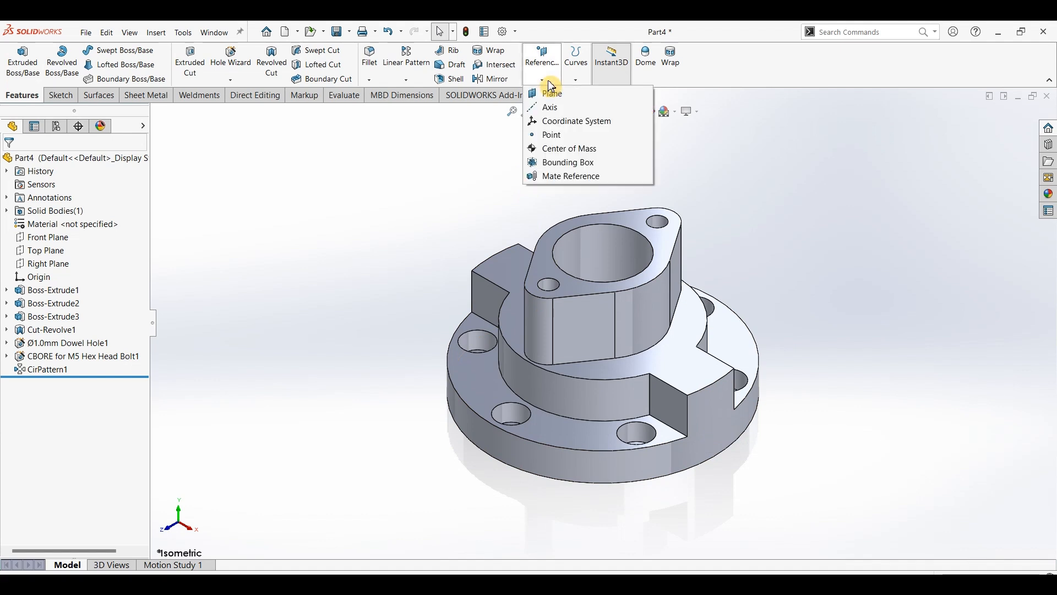
{"action": "left_click", "coordinate": [550, 95]}
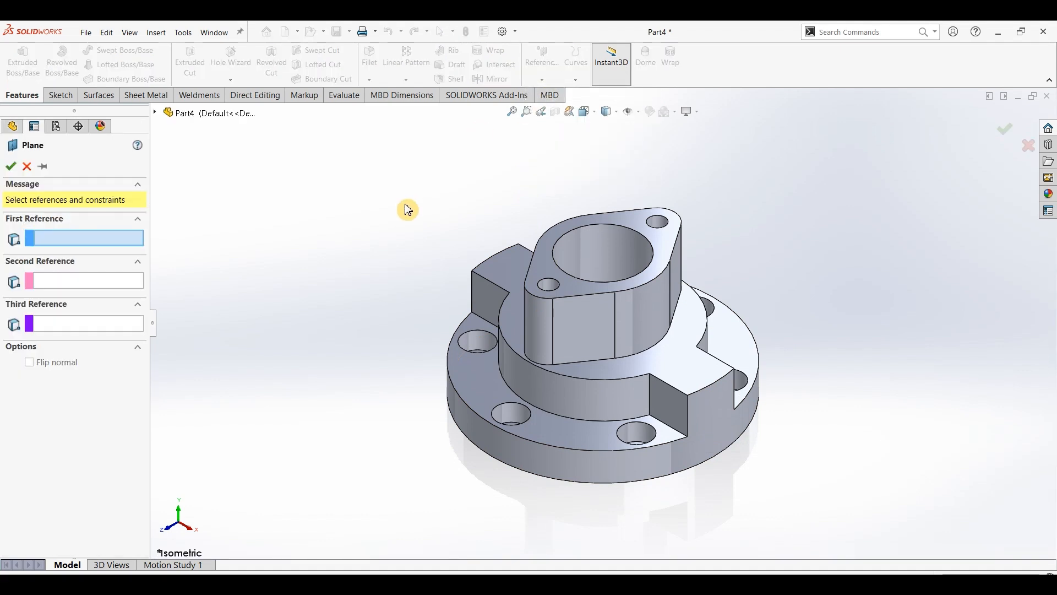
{"action": "left_click", "coordinate": [557, 458]}
{"action": "left_click", "coordinate": [714, 384]}
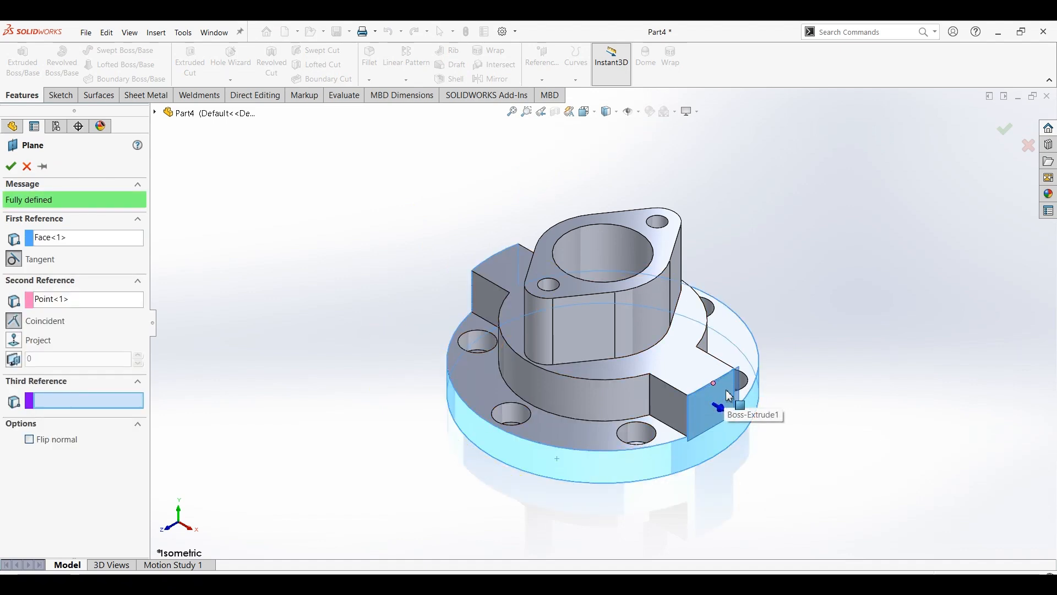
{"action": "left_click", "coordinate": [11, 166]}
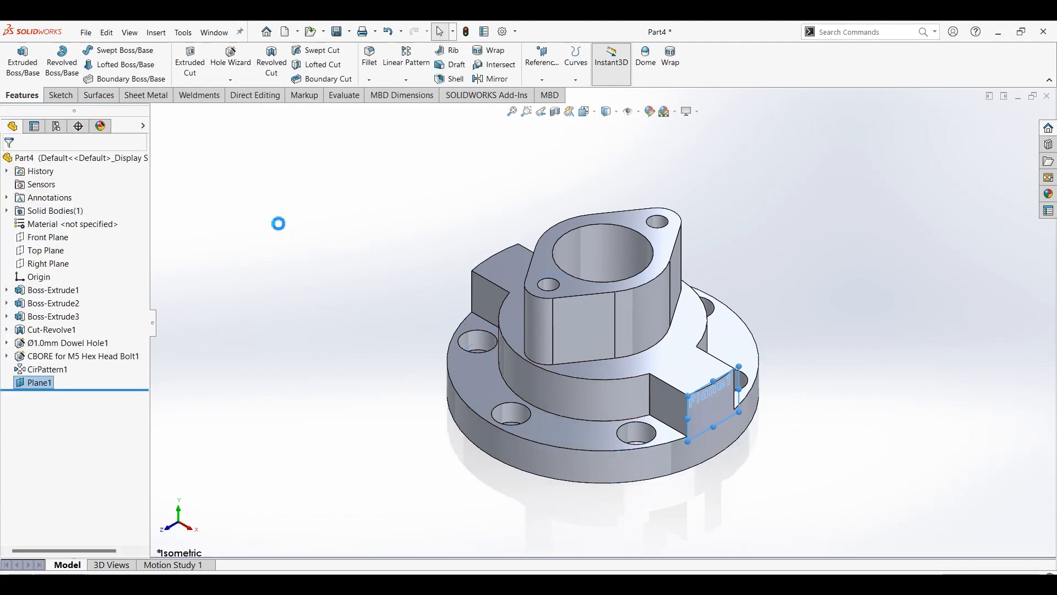
- Specify a counterbored Hole Wizard hole with 5.7 mm hole diameter, 10 mm counterbore diameter and 2 mm counterbore depth
{"action": "left_click", "coordinate": [231, 58]}
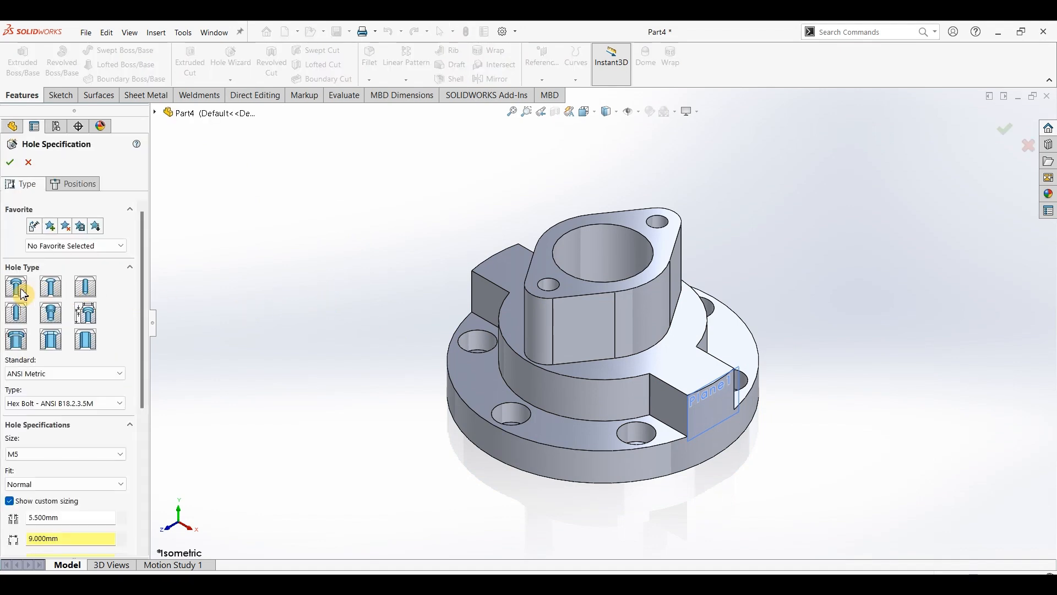
{"action": "left_click_drag", "start_coordinate": [145, 249], "coordinate": [154, 359]}
{"action": "left_click_drag", "start_coordinate": [59, 333], "coordinate": [22, 333]}
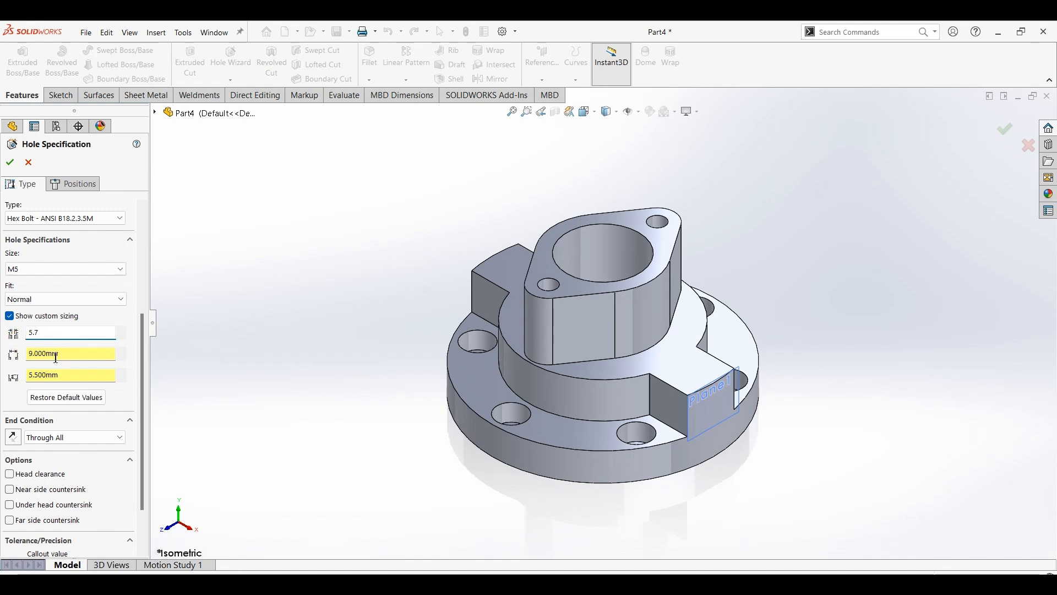
{"action": "type", "text": ".7"}
{"action": "left_click", "coordinate": [44, 352]}
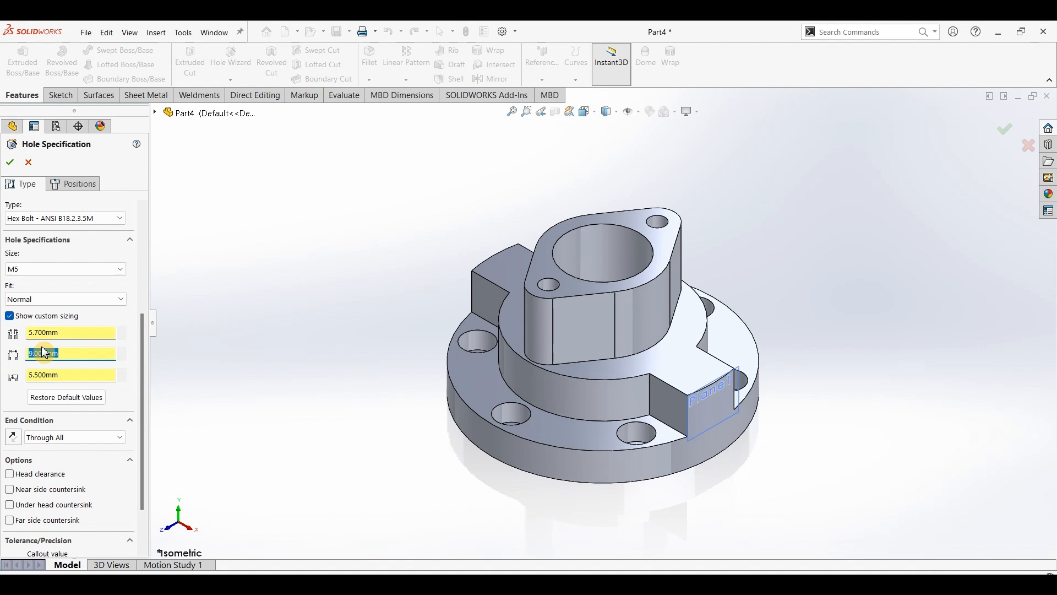
{"action": "type", "text": "10"}
{"action": "left_click", "coordinate": [79, 376]}
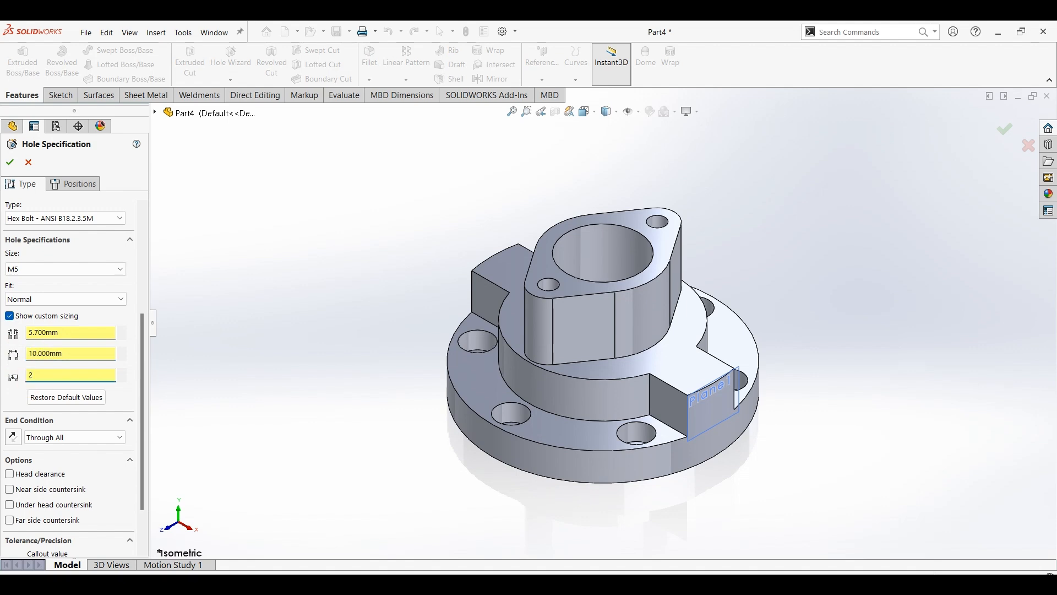
{"action": "type", "text": "2"}
- Set the counterbored hole's end condition to Blind with a depth of 16 mm
{"action": "left_click", "coordinate": [68, 436]}
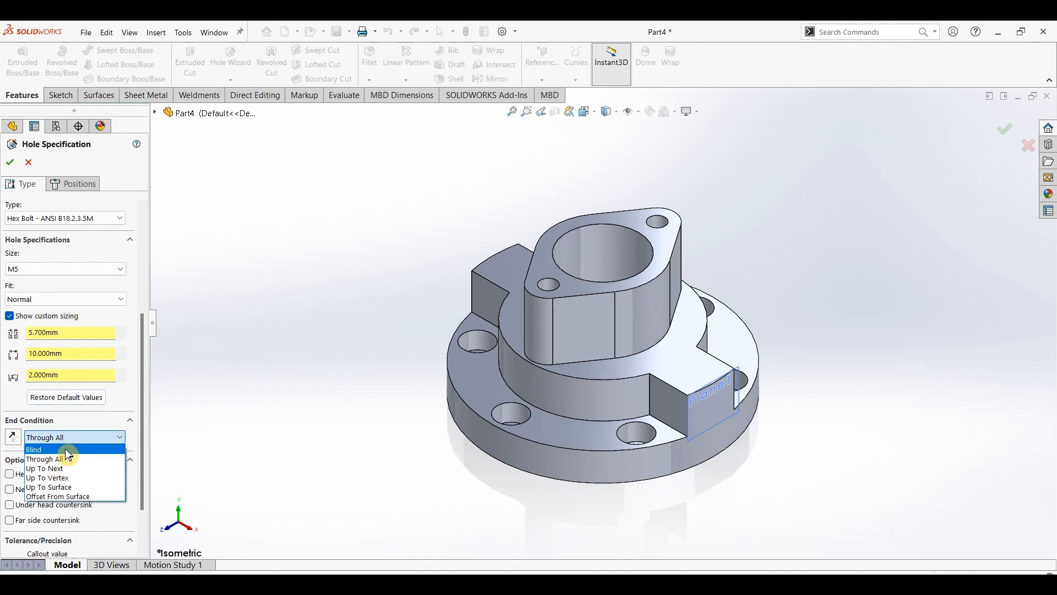
{"action": "left_click", "coordinate": [65, 448]}
{"action": "left_click_drag", "start_coordinate": [144, 372], "coordinate": [142, 406]}
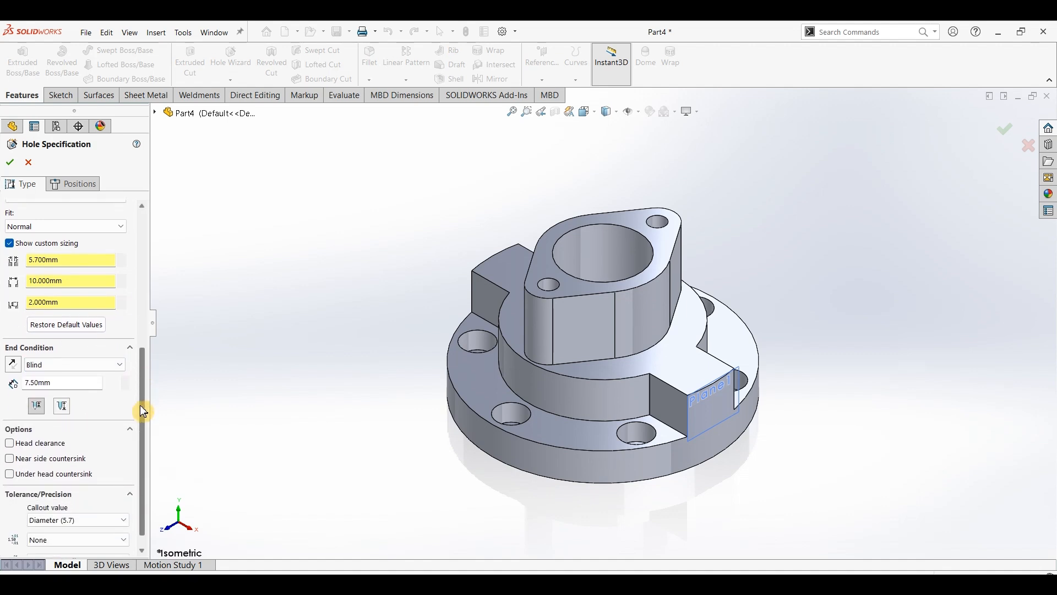
{"action": "left_click", "coordinate": [50, 384]}
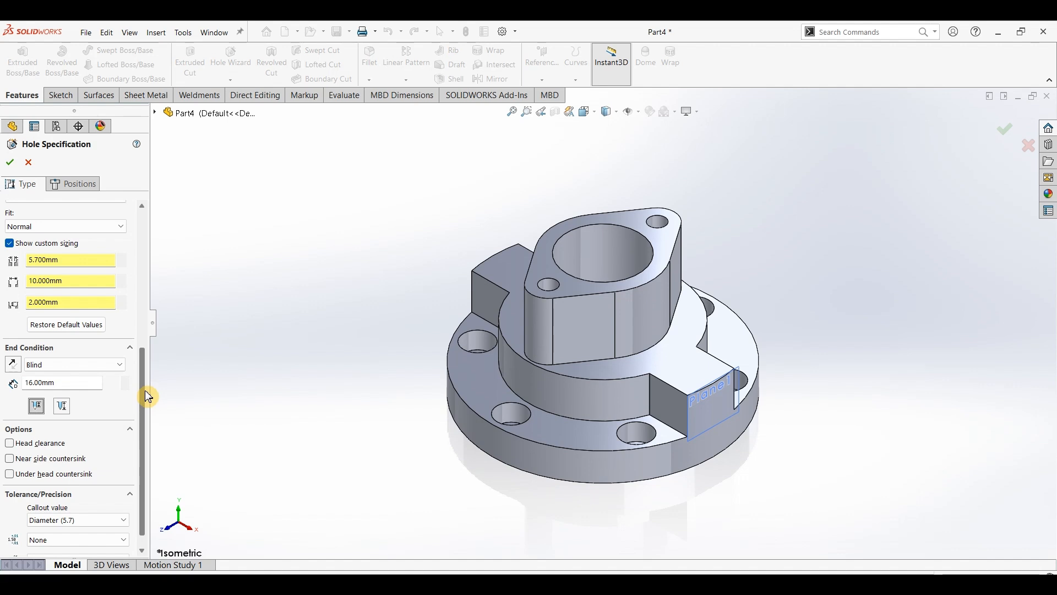
{"action": "left_click_drag", "start_coordinate": [148, 397], "coordinate": [147, 237]}
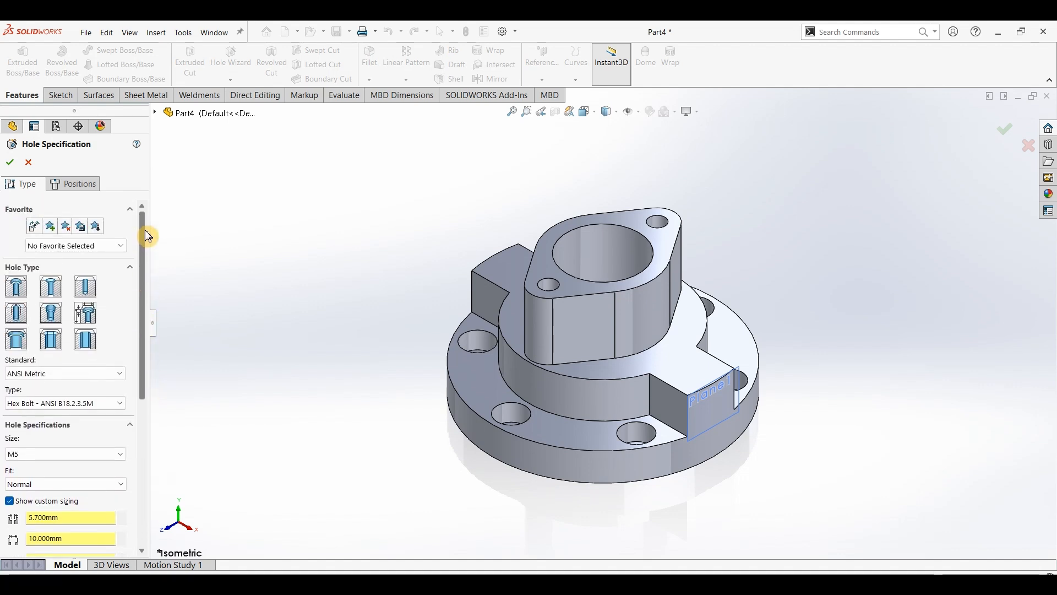
- Place one counterbored hole on the tangent reference plane, directly below the origin on the side lug
{"action": "left_click", "coordinate": [81, 187]}
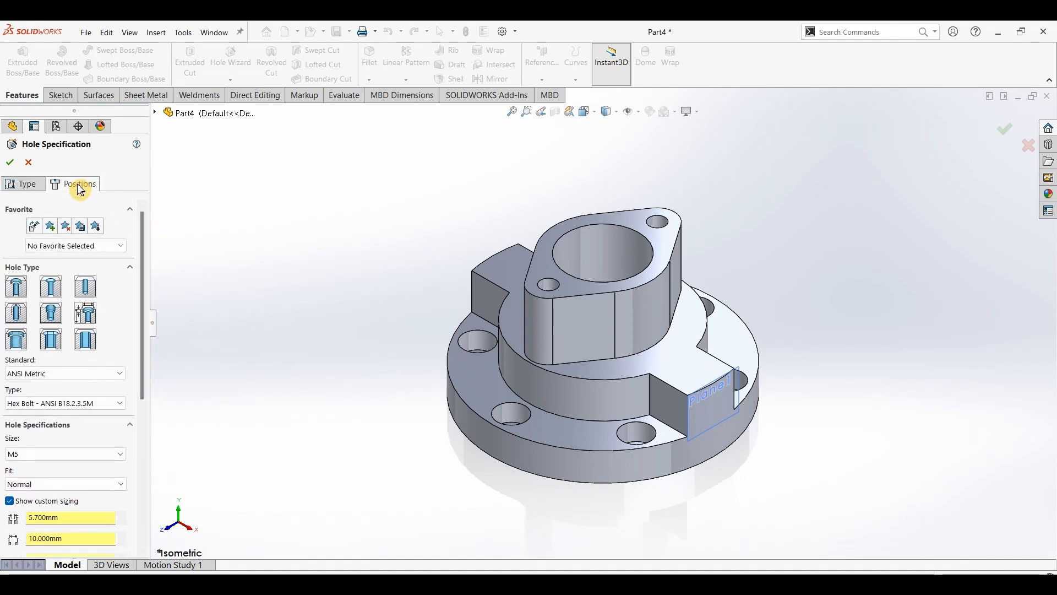
{"action": "left_click", "coordinate": [156, 113]}
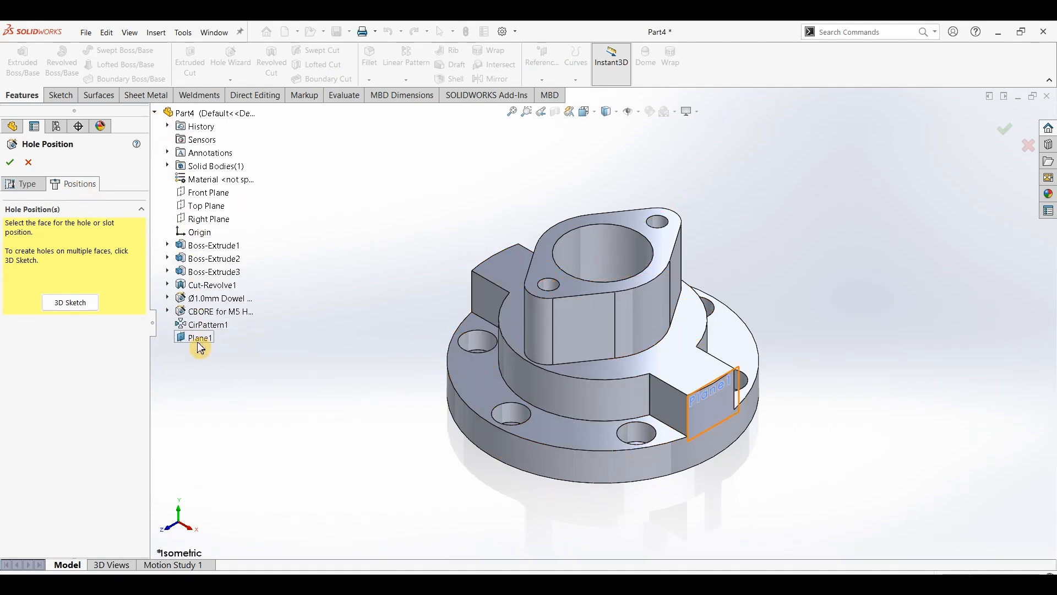
{"action": "left_click", "coordinate": [199, 345]}
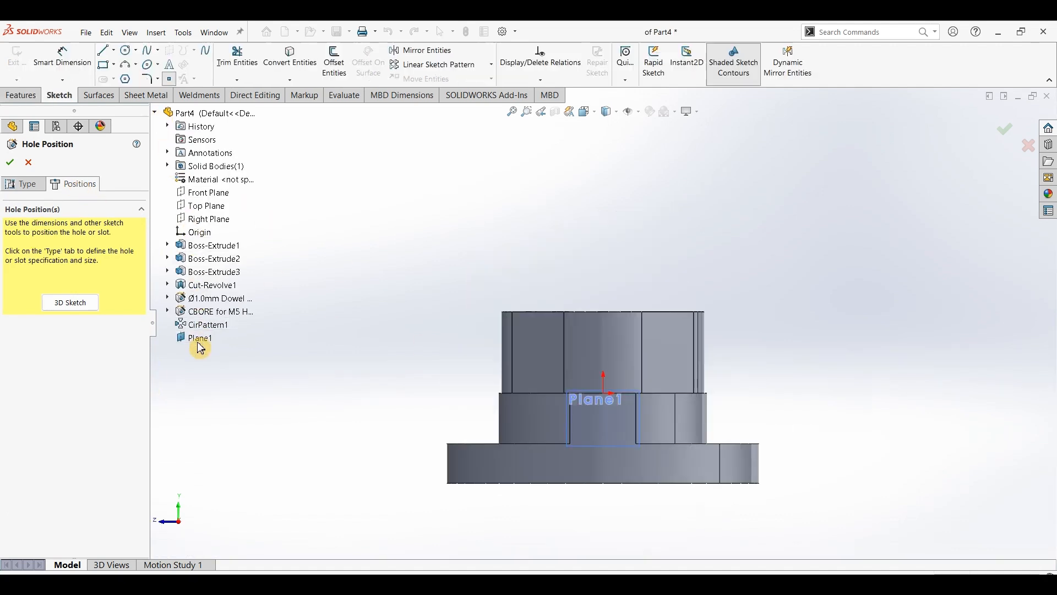
{"action": "left_click", "coordinate": [604, 425]}
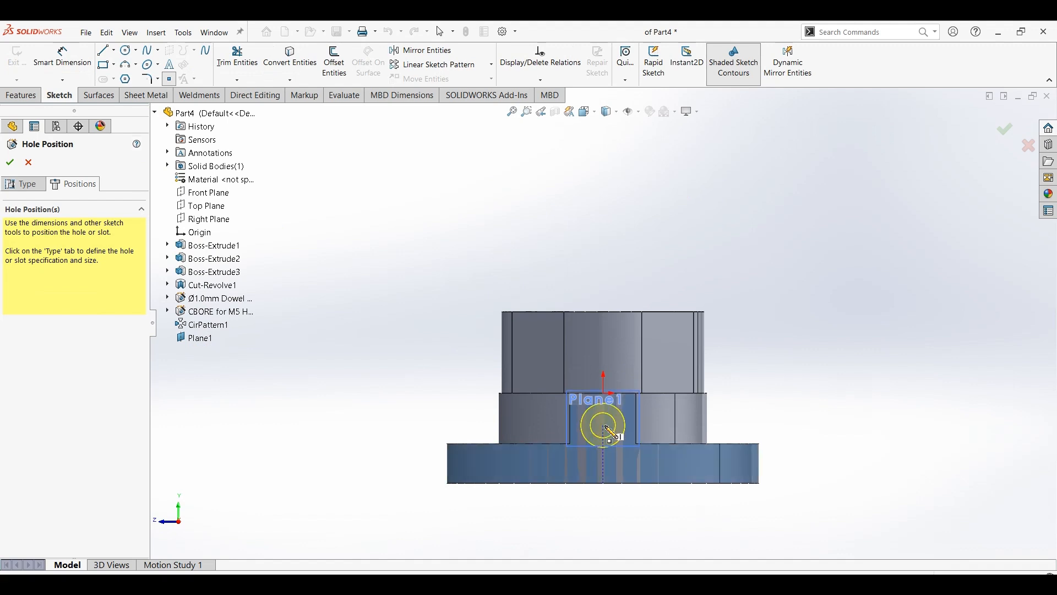
- Dimension the side hole's centre 9 mm above the flange's lower edge
{"action": "left_click", "coordinate": [62, 57]}
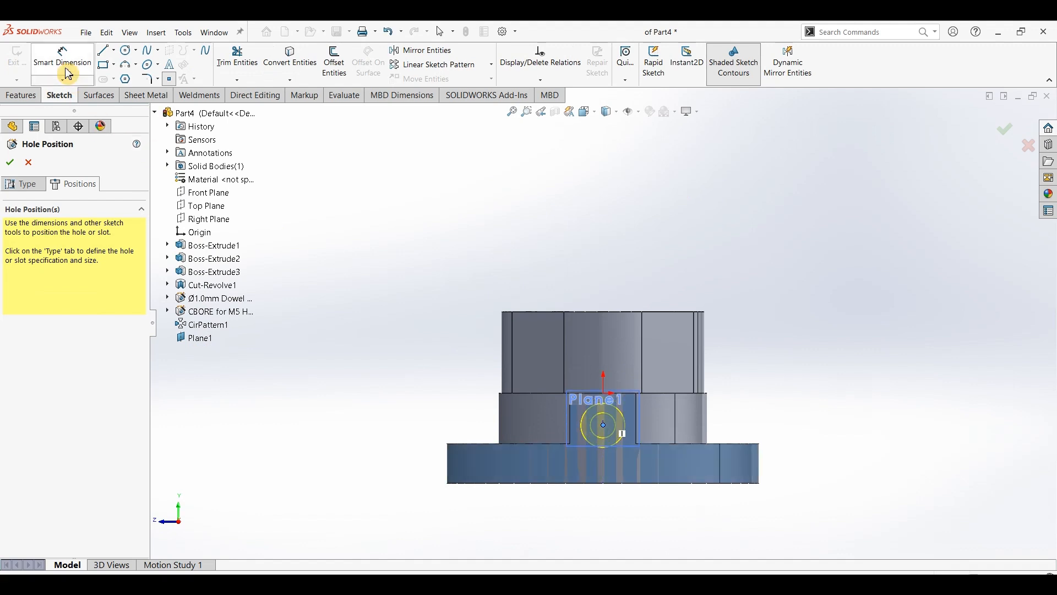
{"action": "left_click", "coordinate": [605, 427]}
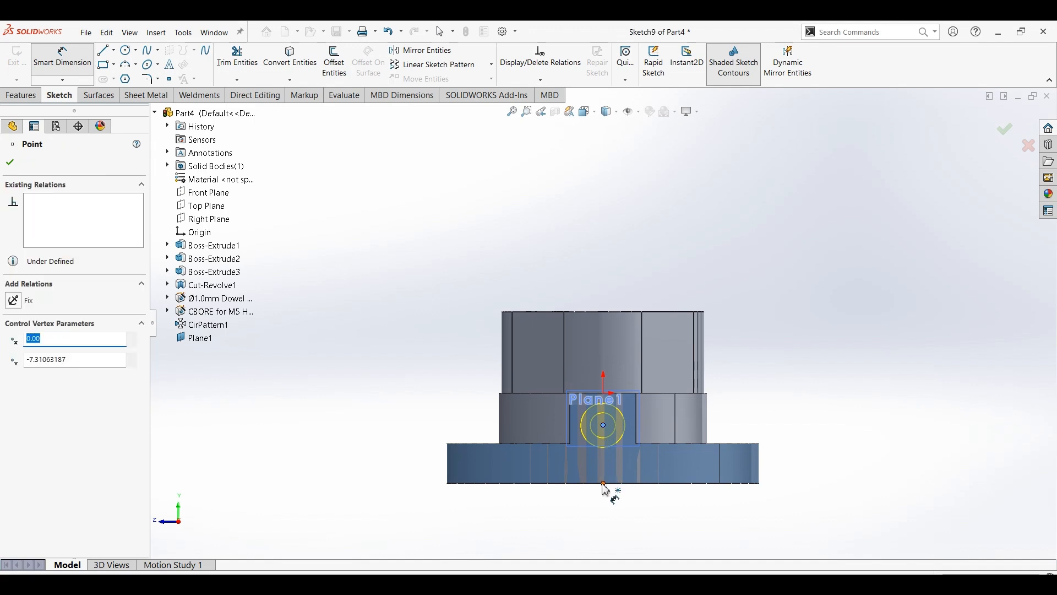
{"action": "left_click", "coordinate": [551, 479]}
{"action": "left_click", "coordinate": [415, 449]}
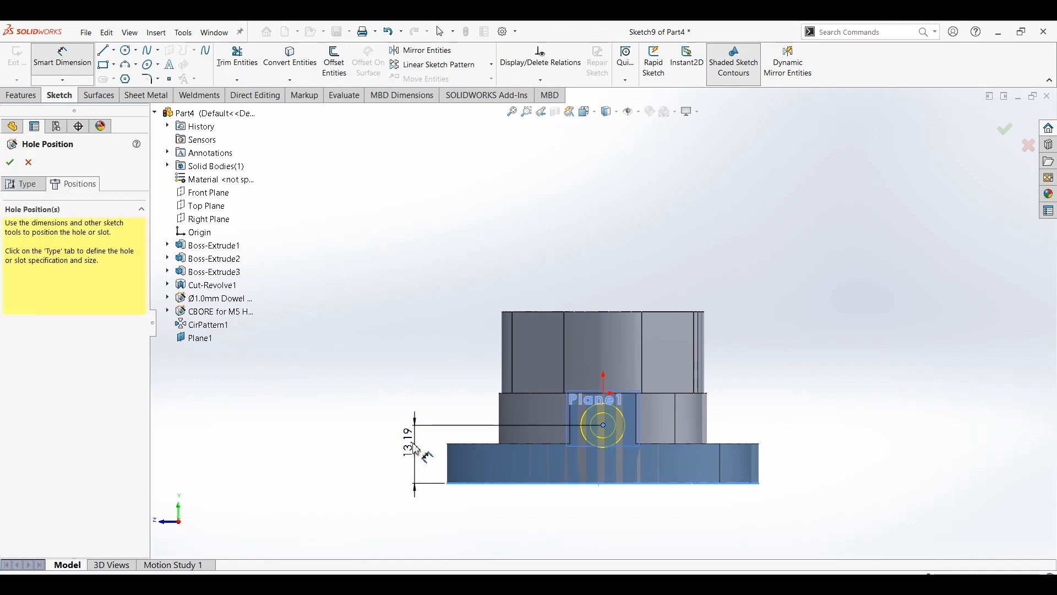
{"action": "type", "text": "9"}
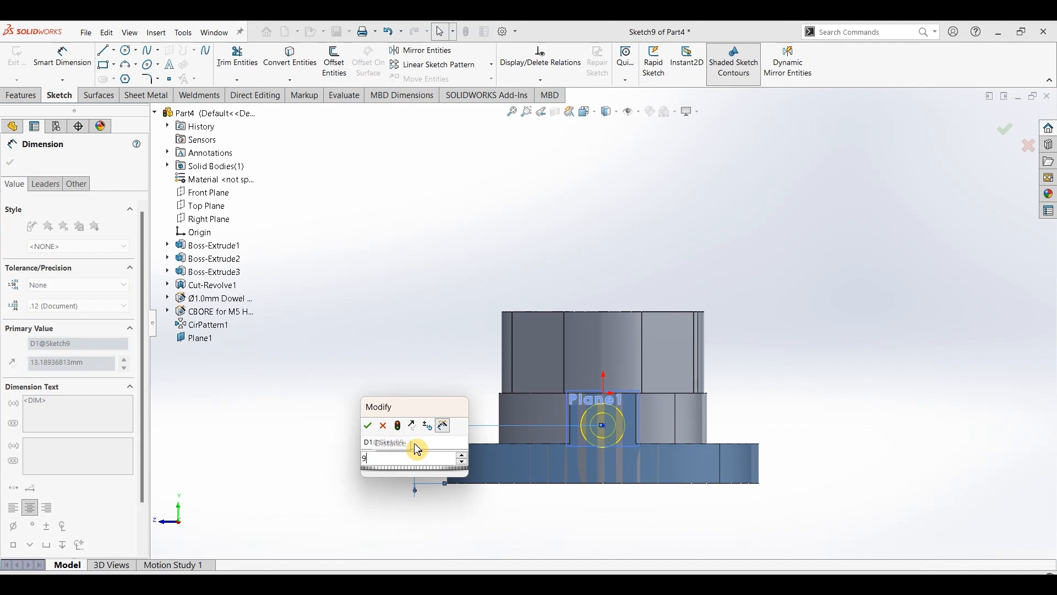
{"action": "key", "text": "Return"}
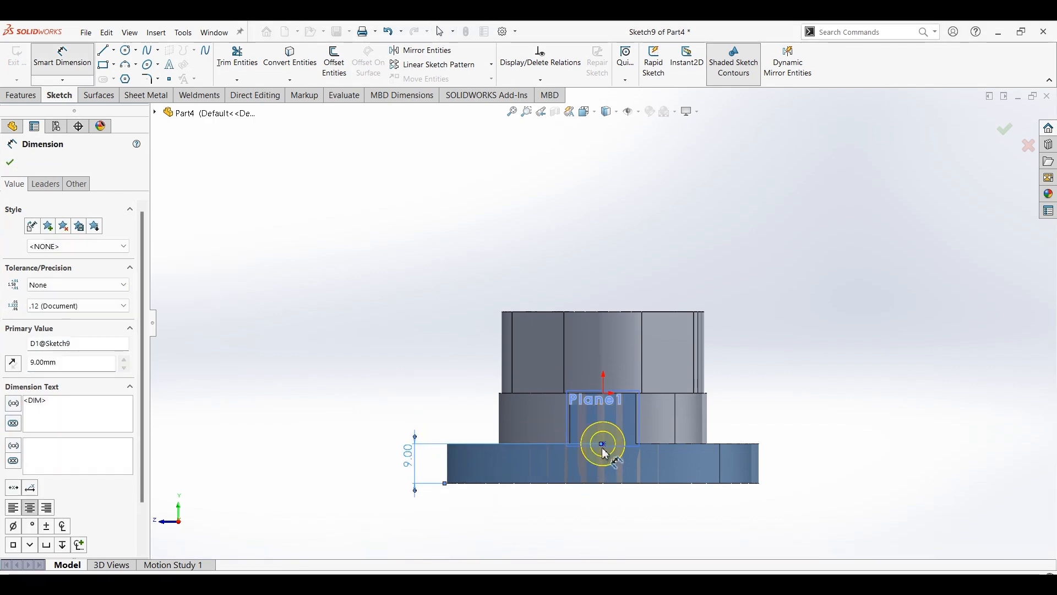
{"action": "key", "text": "Escape"}
- Dimension the side hole's centre 35.5 mm horizontally from the flange's outer edge and finish the counterbored hole
{"action": "left_click", "coordinate": [603, 443]}
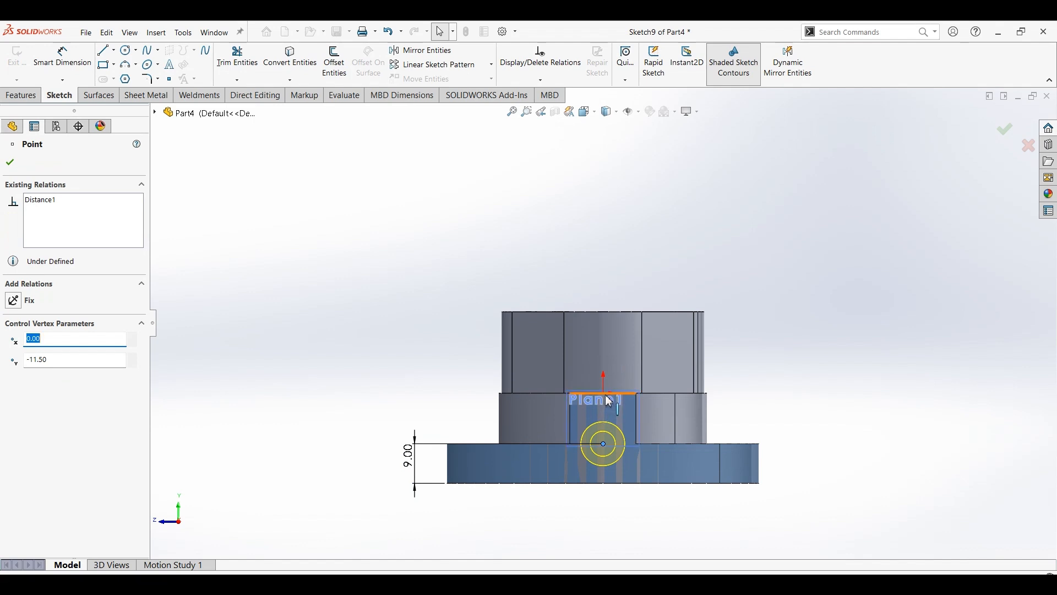
{"action": "scroll", "coordinate": [605, 401], "scroll_direction": "down", "scroll_amount": 5}
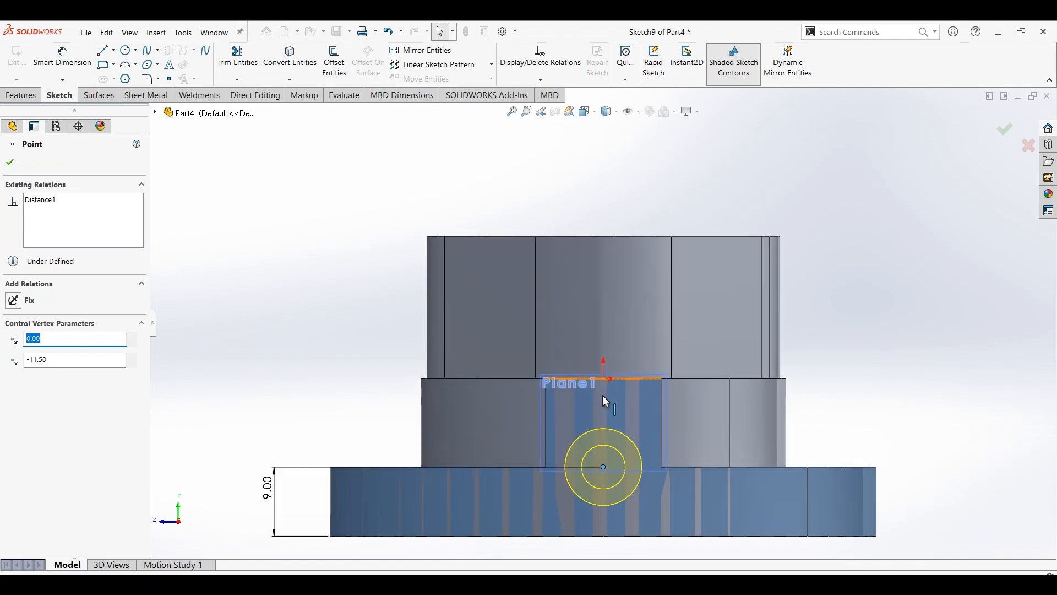
{"action": "scroll", "coordinate": [606, 401], "scroll_direction": "down", "scroll_amount": 4}
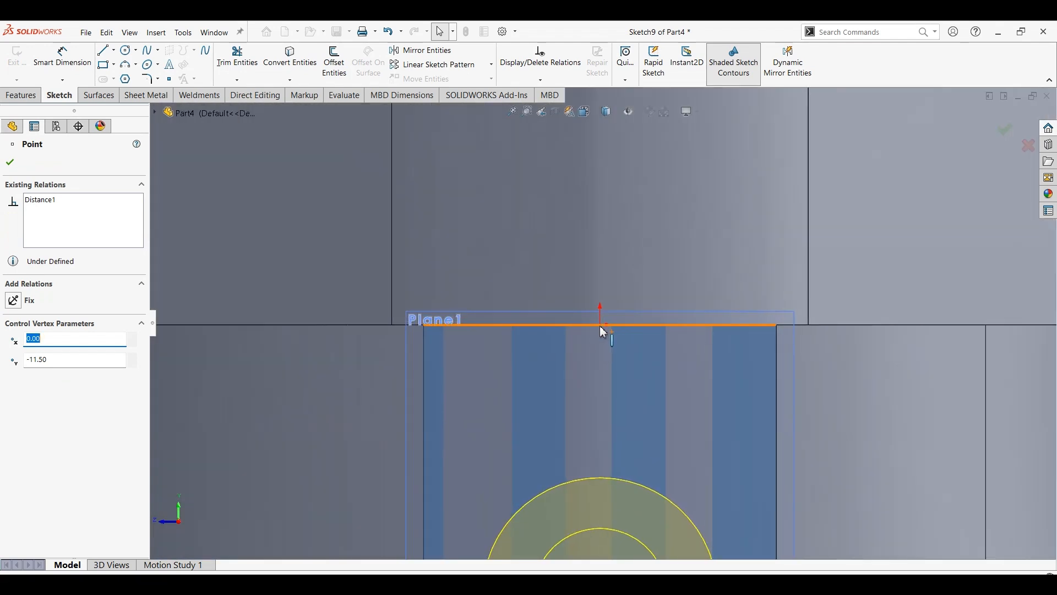
{"action": "scroll", "coordinate": [608, 368], "scroll_direction": "up", "scroll_amount": 7}
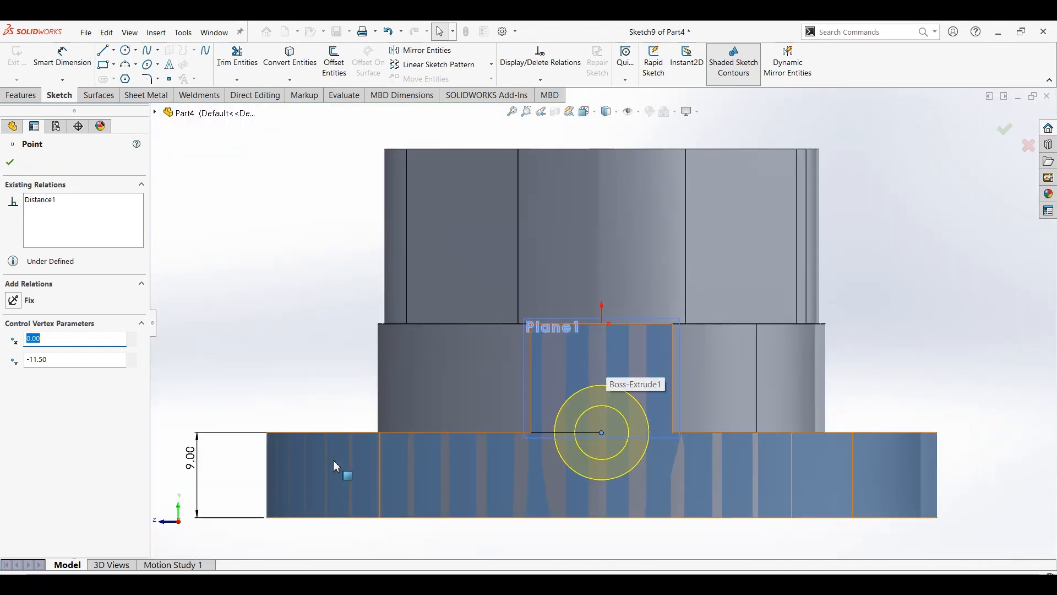
{"action": "left_click", "coordinate": [63, 55]}
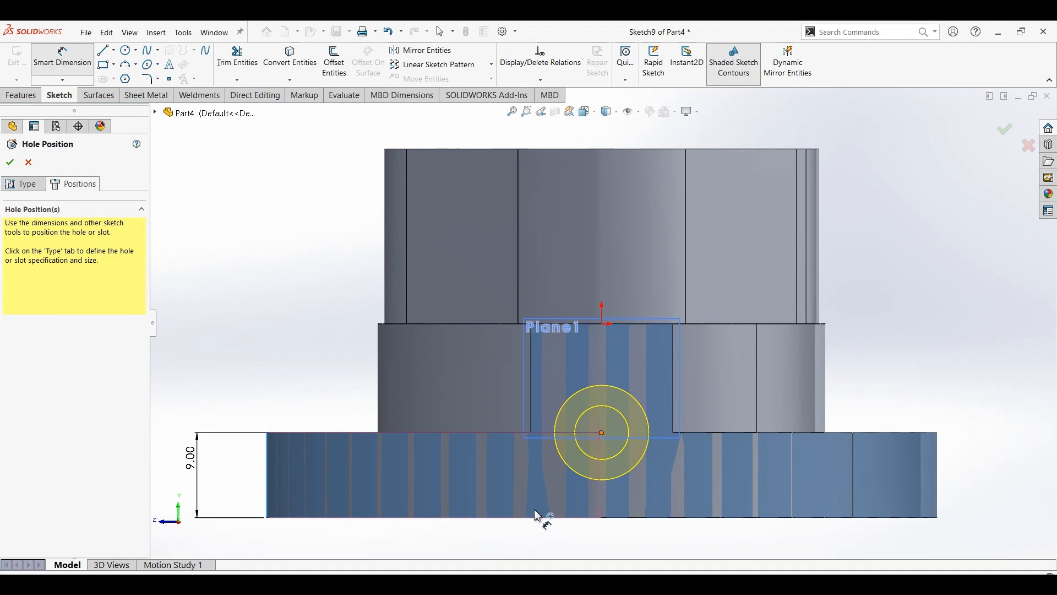
{"action": "left_click", "coordinate": [462, 542]}
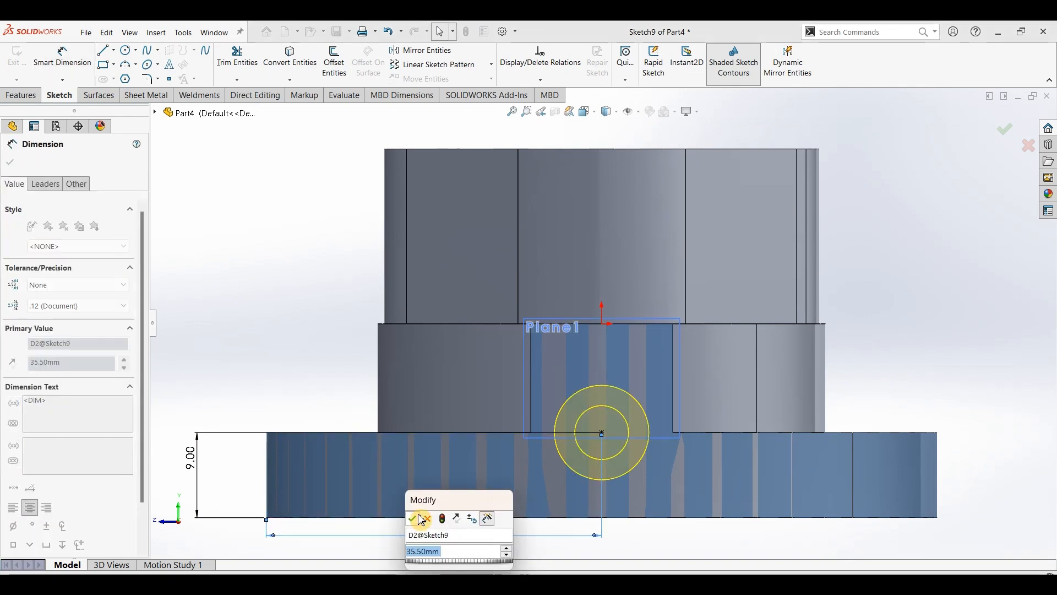
{"action": "left_click", "coordinate": [413, 518]}
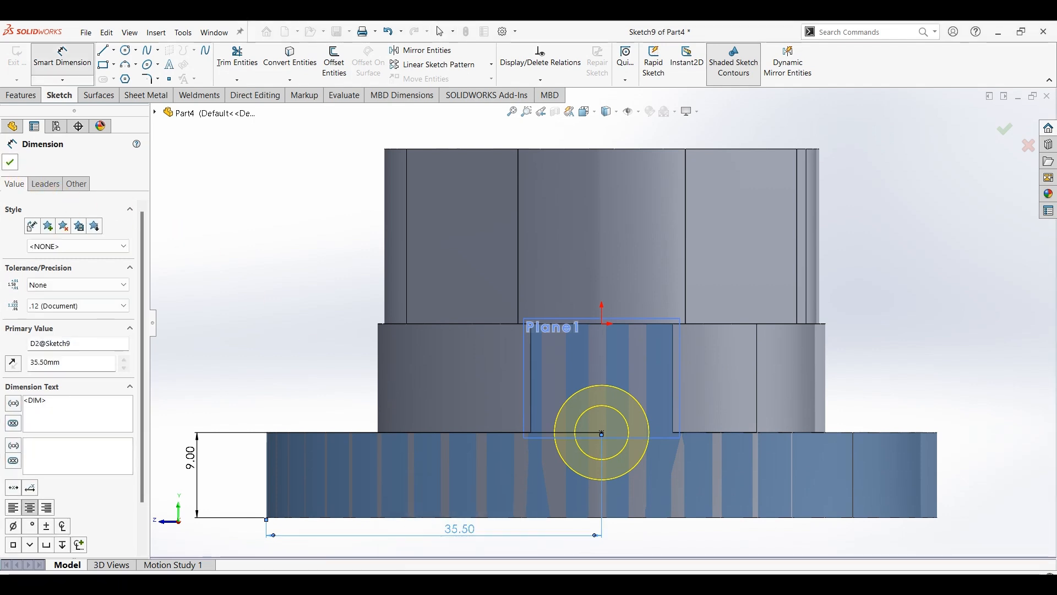
{"action": "key", "text": "Escape"}
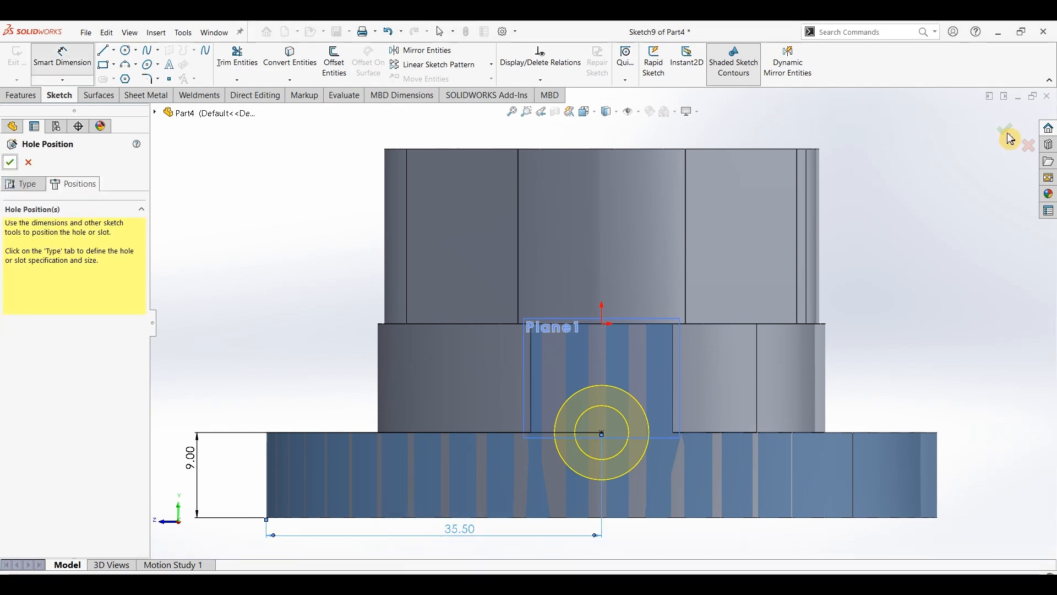
{"action": "left_click", "coordinate": [1009, 138]}
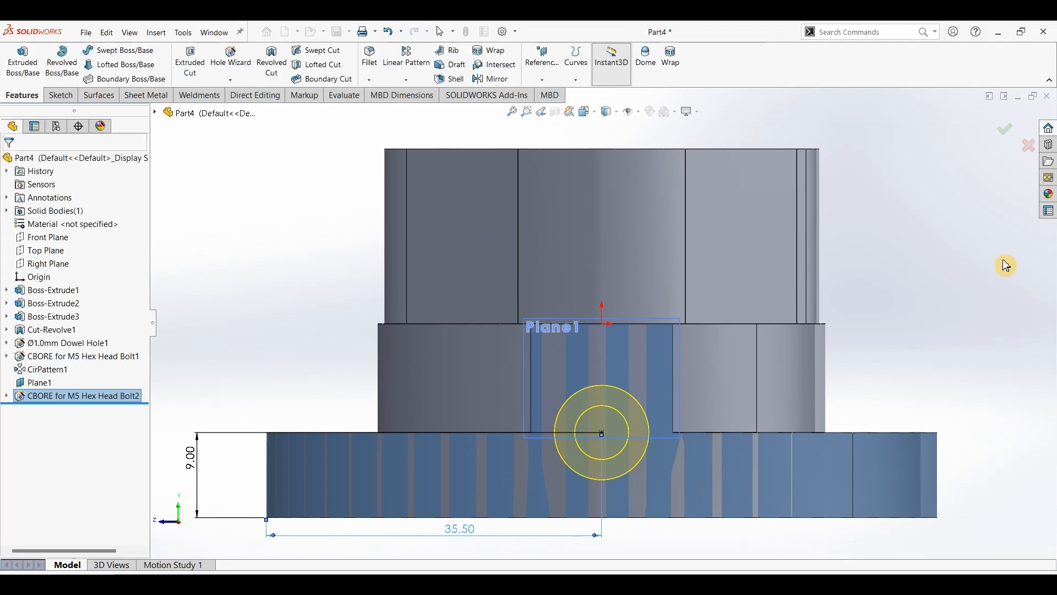
- Show the part in isometric view and hide the tangent reference plane at the side lug
{"action": "key", "text": "ctrl+7"}
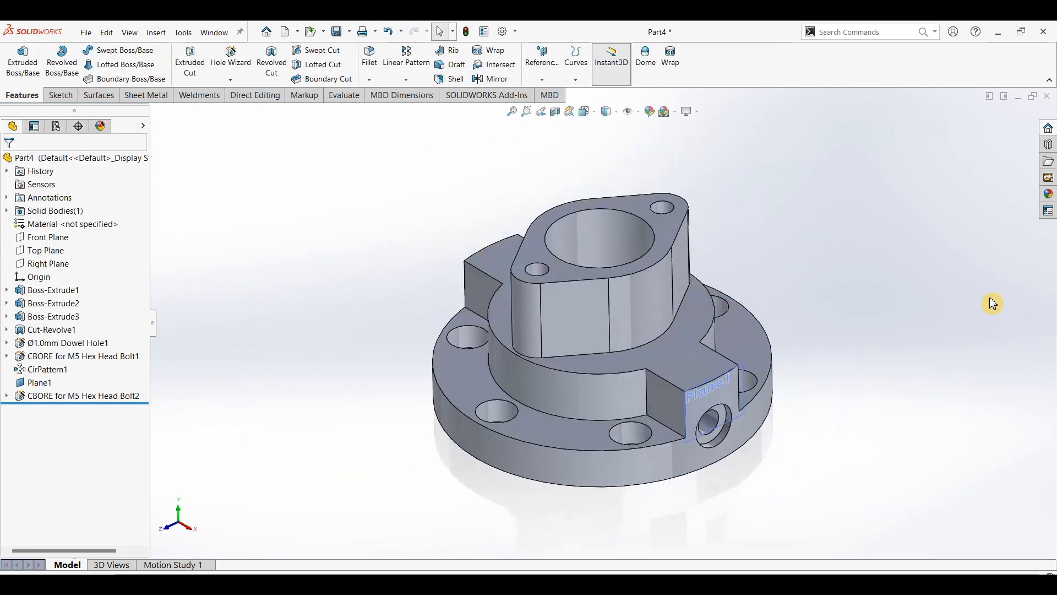
{"action": "left_click", "coordinate": [739, 391]}
{"action": "left_click", "coordinate": [579, 165]}
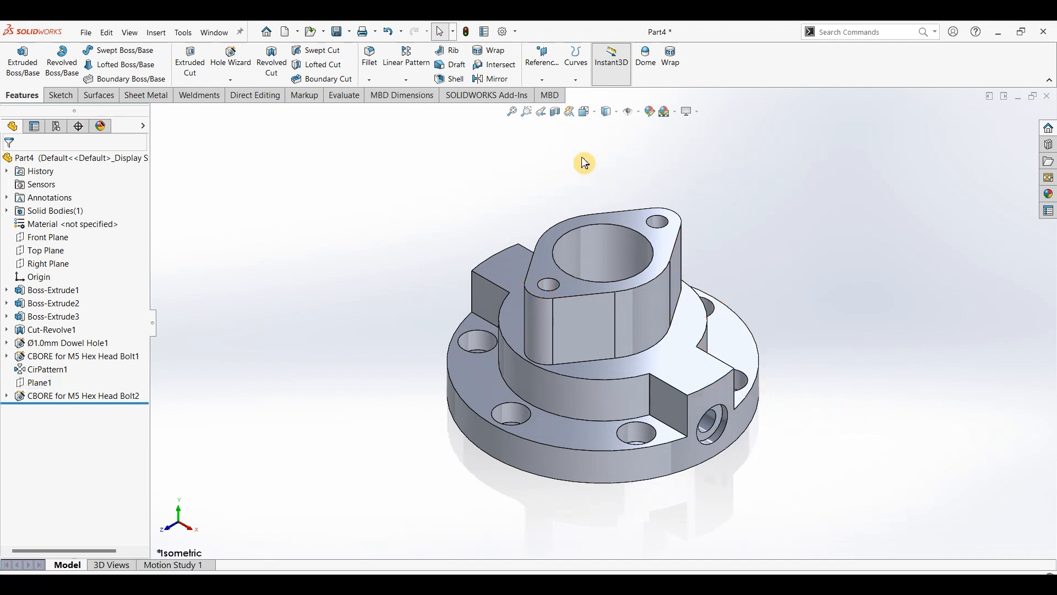
- Section the model view along the Front Plane to expose the bore and the side counterbored hole
{"action": "left_click", "coordinate": [555, 114]}
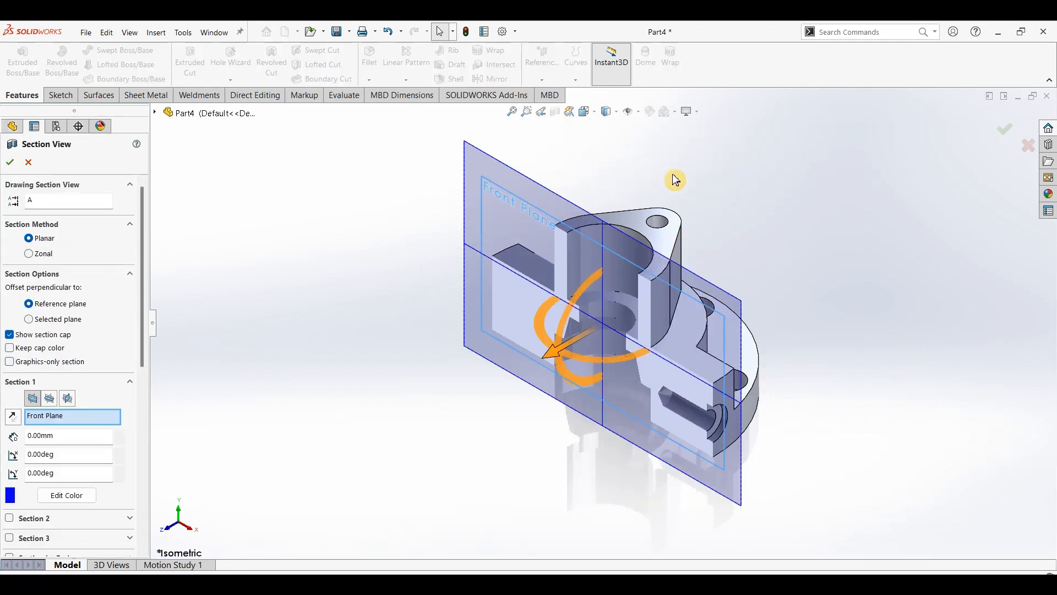
{"action": "middle_click_drag", "start_coordinate": [811, 277], "coordinate": [843, 267]}
{"action": "left_click", "coordinate": [13, 163]}
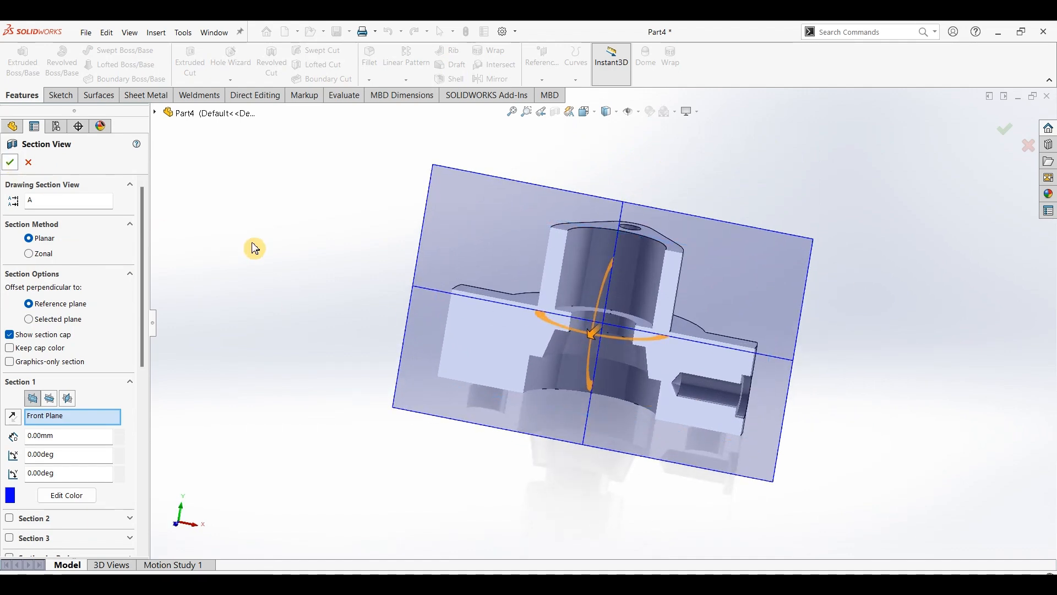
{"action": "left_click", "coordinate": [374, 331]}
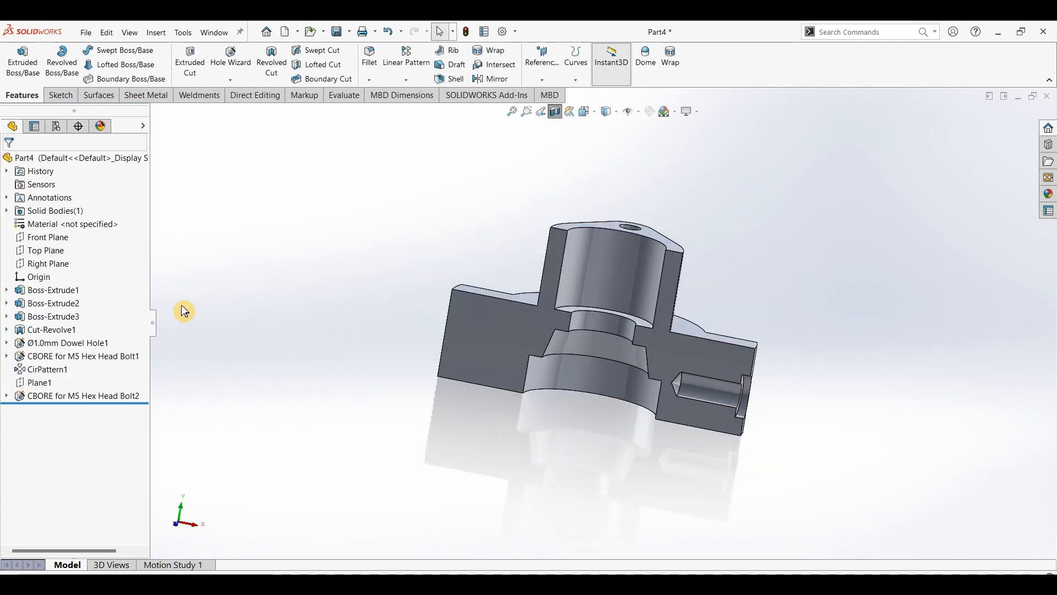
- Mirror the side counterbored hole about the Right Plane onto the opposite lug
{"action": "left_click", "coordinate": [40, 266]}
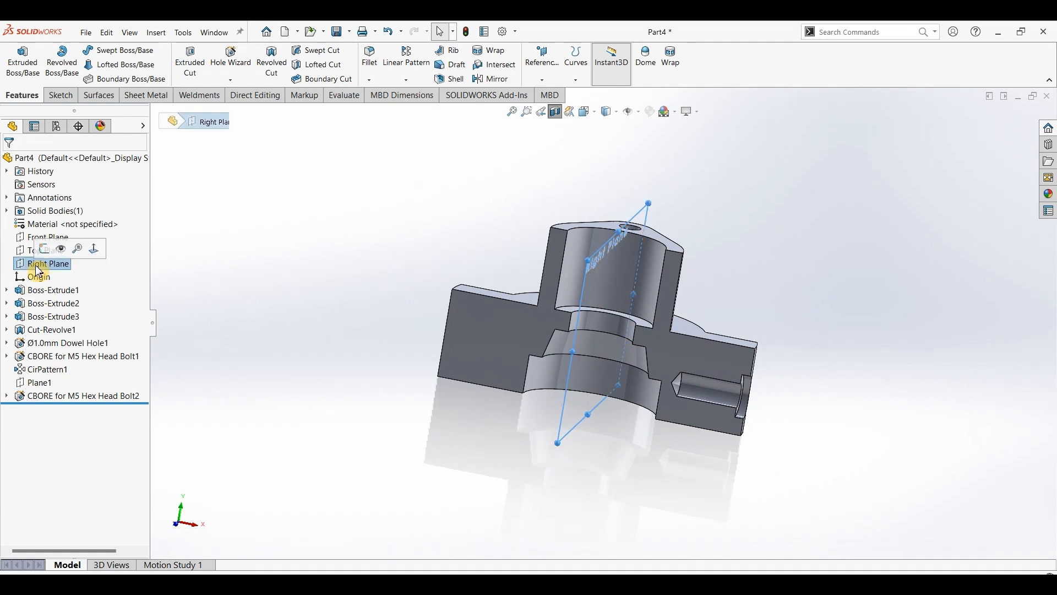
{"action": "left_click", "coordinate": [497, 87]}
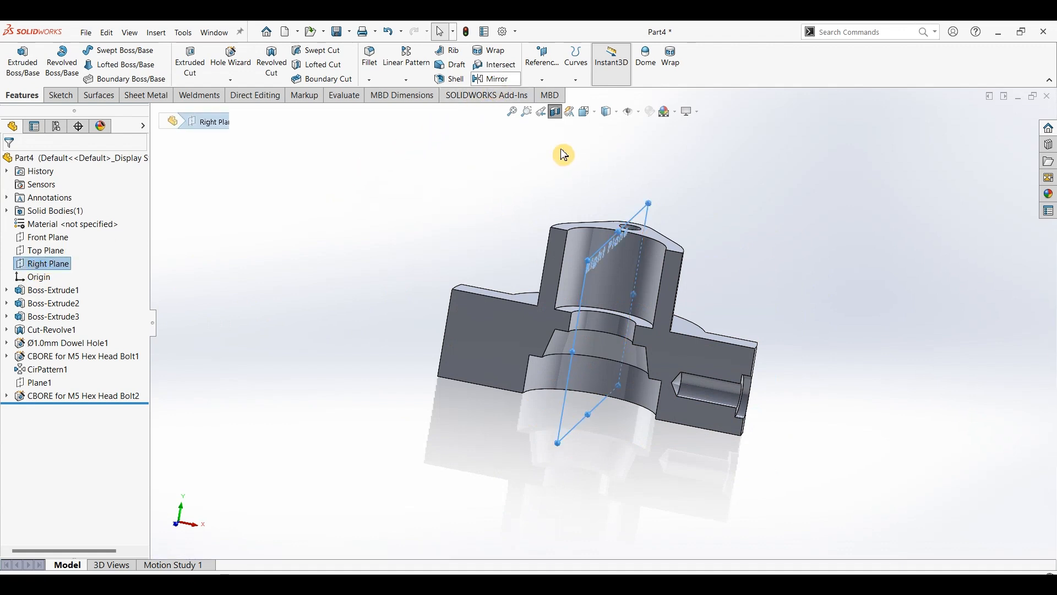
{"action": "left_click", "coordinate": [738, 397]}
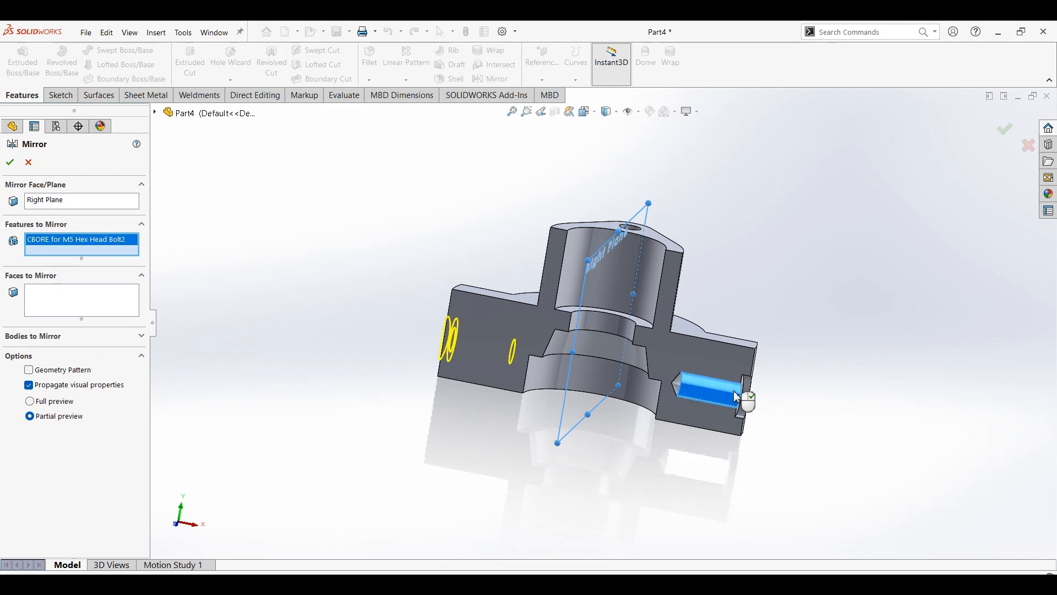
{"action": "left_click", "coordinate": [683, 374]}
{"action": "key", "text": "Return"}
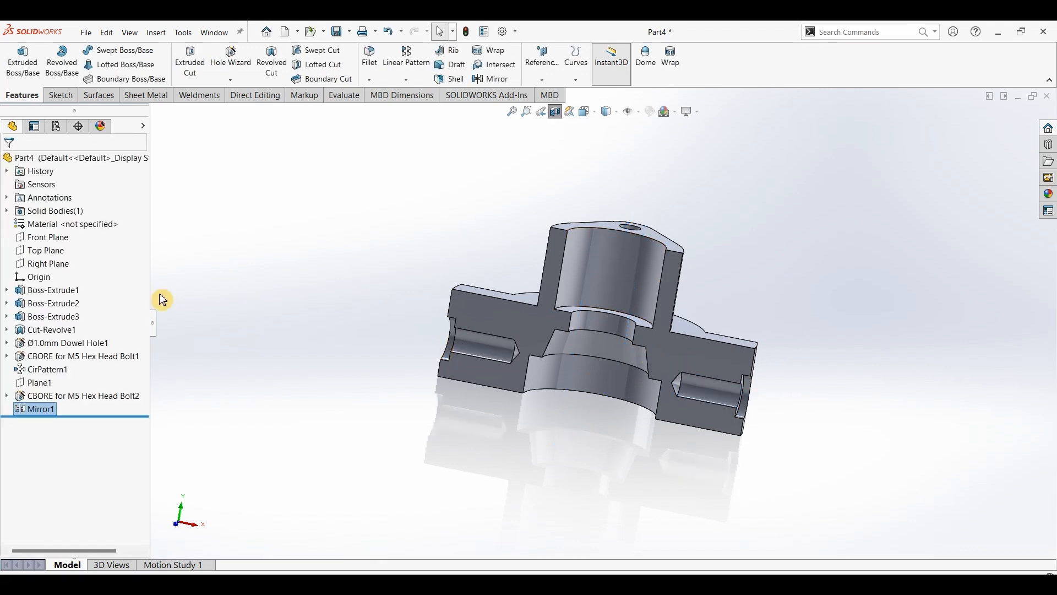
- Sketch a circle about 2.8 mm in diameter on the Right Plane, centred on the side hole's axis
{"action": "left_click", "coordinate": [65, 267]}
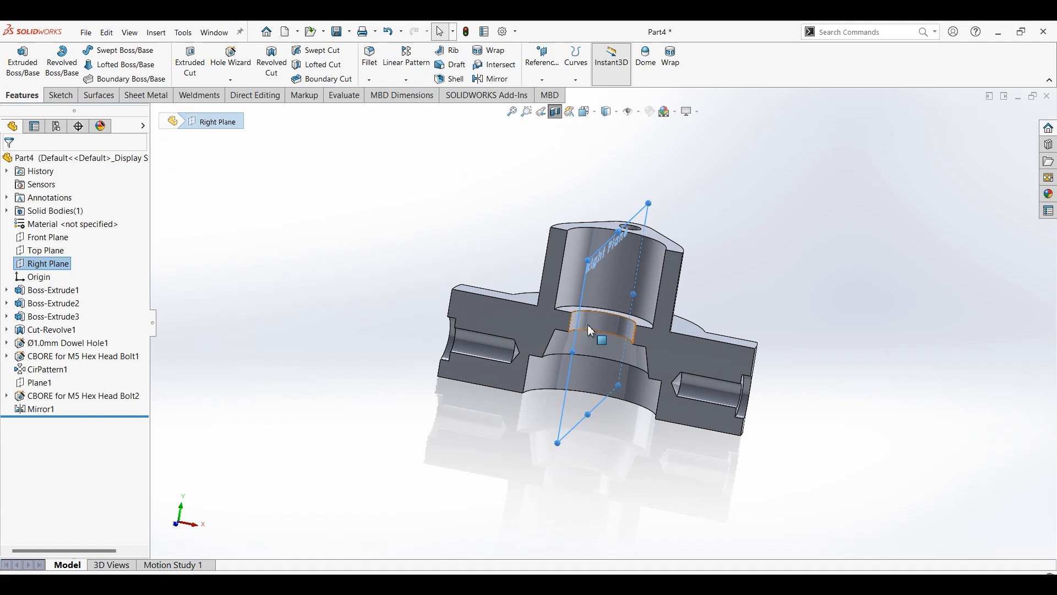
{"action": "left_click", "coordinate": [60, 96]}
{"action": "left_click", "coordinate": [21, 59]}
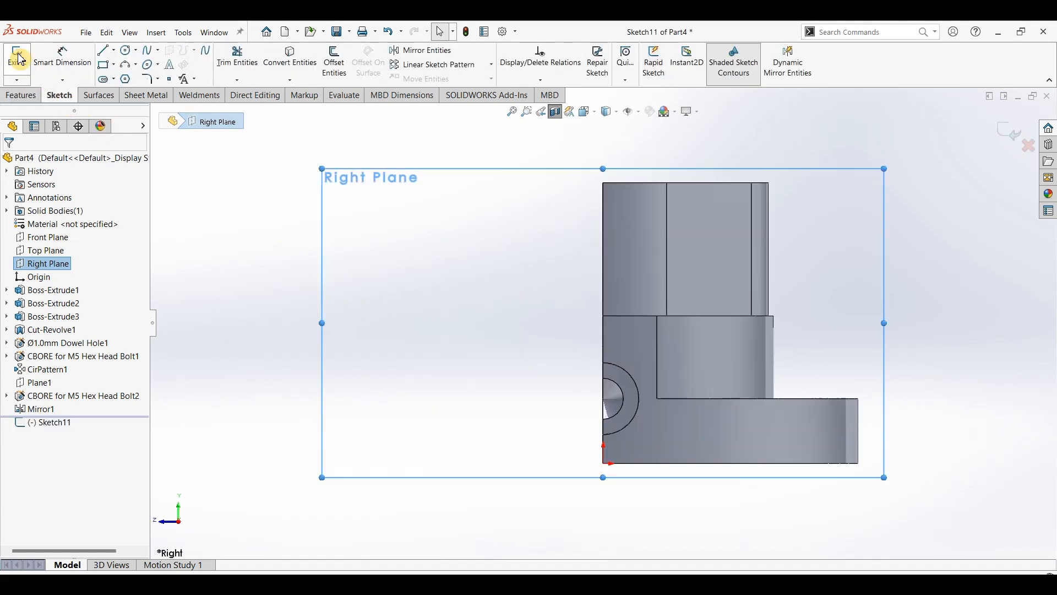
{"action": "left_click", "coordinate": [128, 50]}
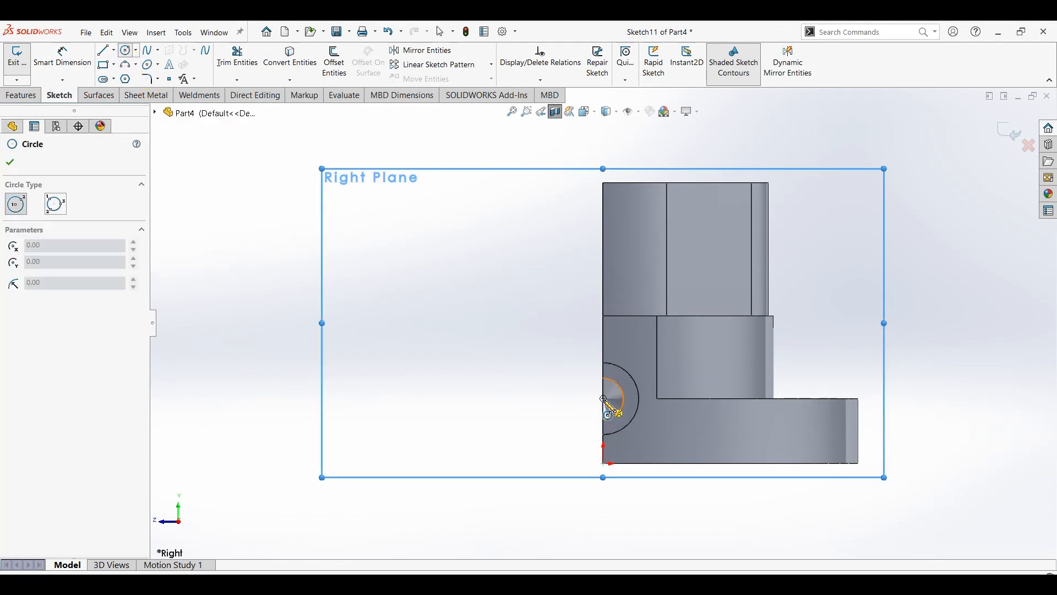
{"action": "left_click_drag", "start_coordinate": [604, 399], "coordinate": [615, 404]}
- Dimension the diameter of the small circle on the side hole's axis
{"action": "left_click", "coordinate": [53, 63]}
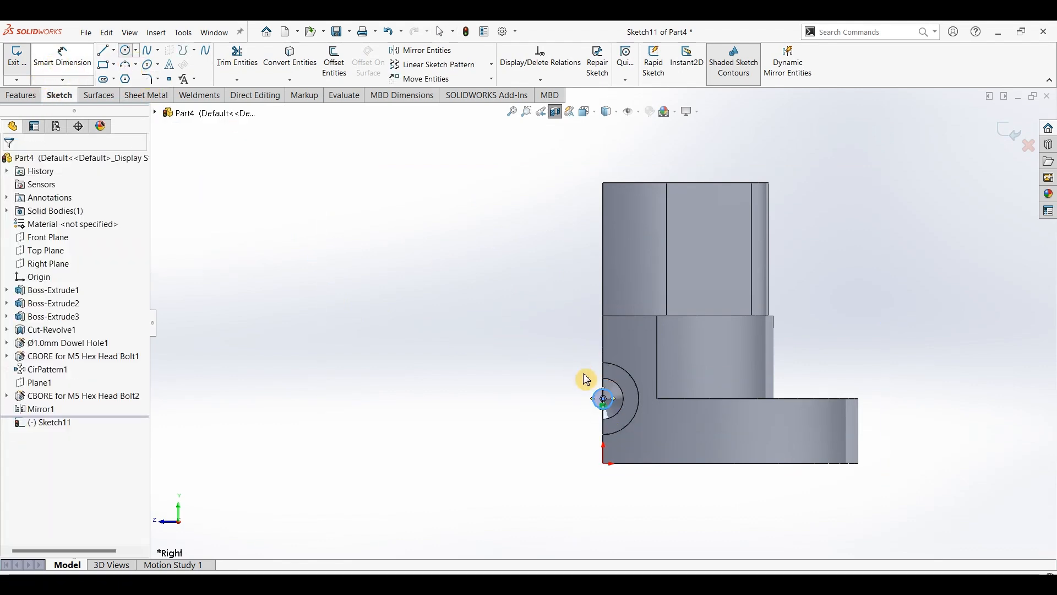
{"action": "left_click", "coordinate": [602, 399]}
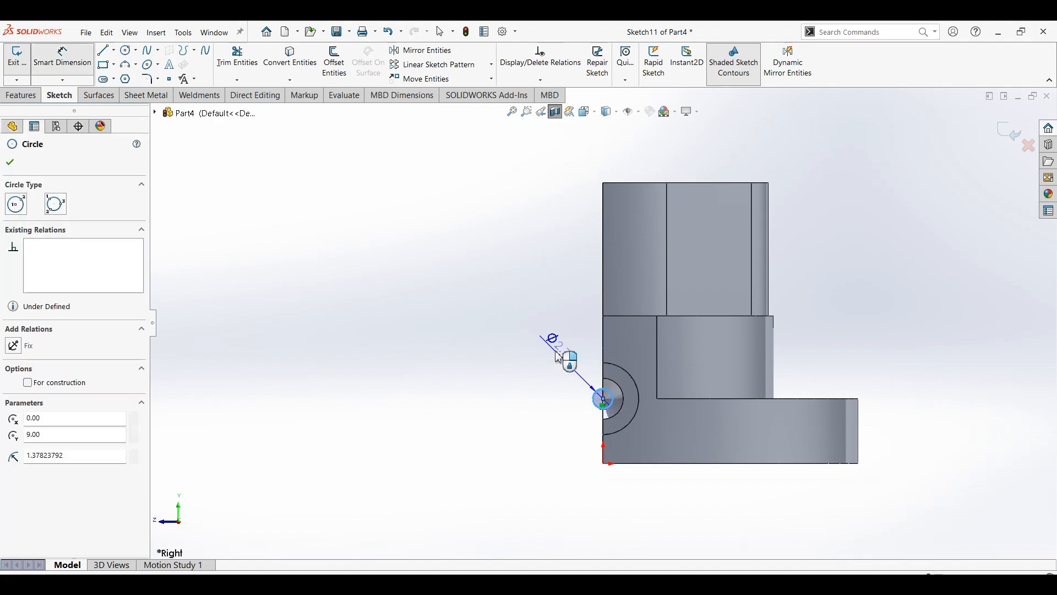
{"action": "left_click", "coordinate": [549, 357]}
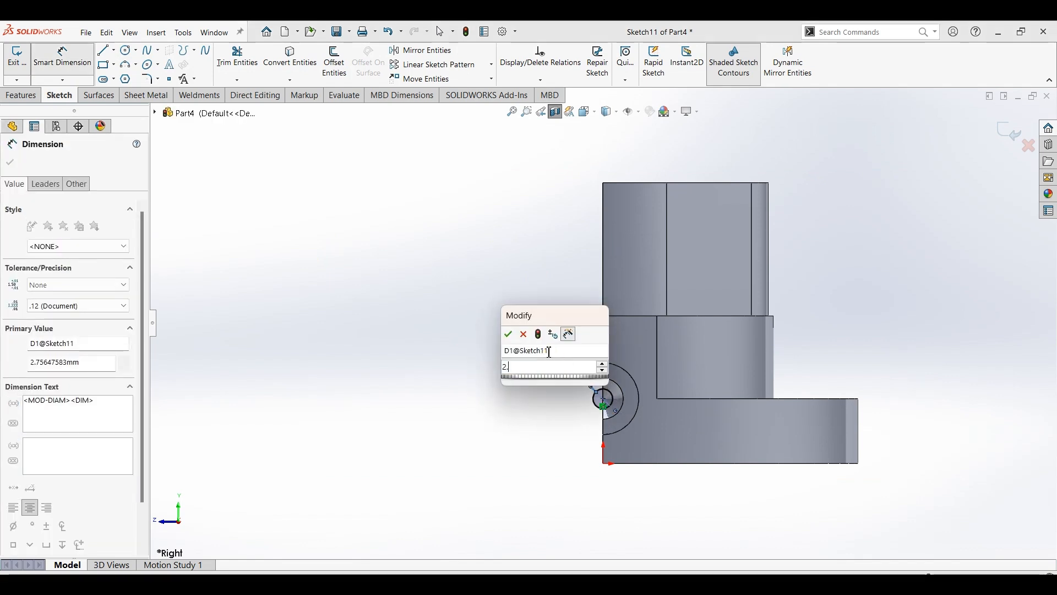
{"action": "left_click", "coordinate": [552, 358]}
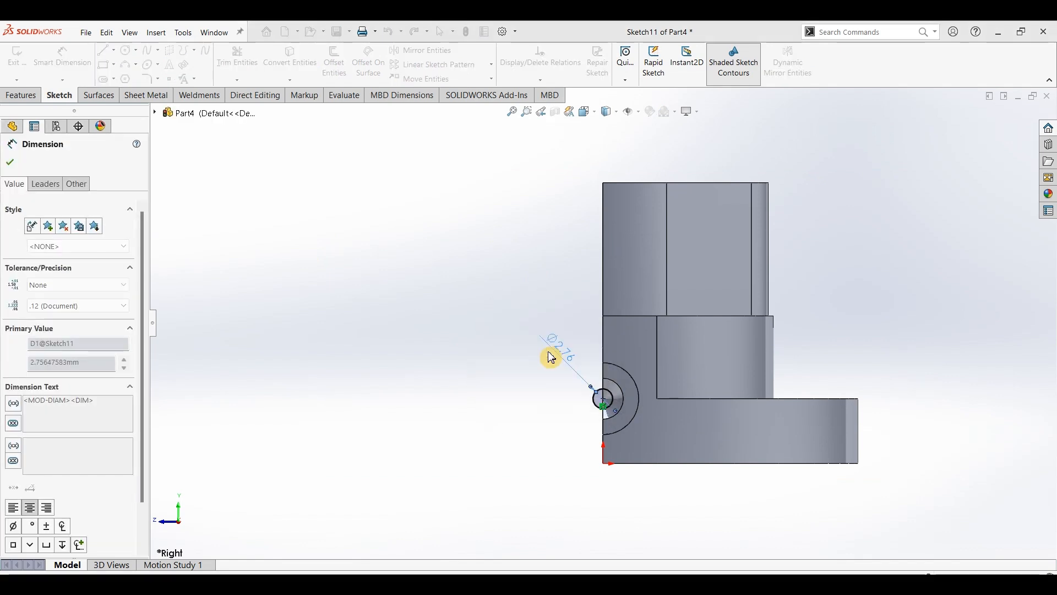
- Cut-extrude the small circle with the Through All - Both end condition to link the side holes with the central bore
{"action": "left_click", "coordinate": [21, 95]}
{"action": "left_click", "coordinate": [190, 62]}
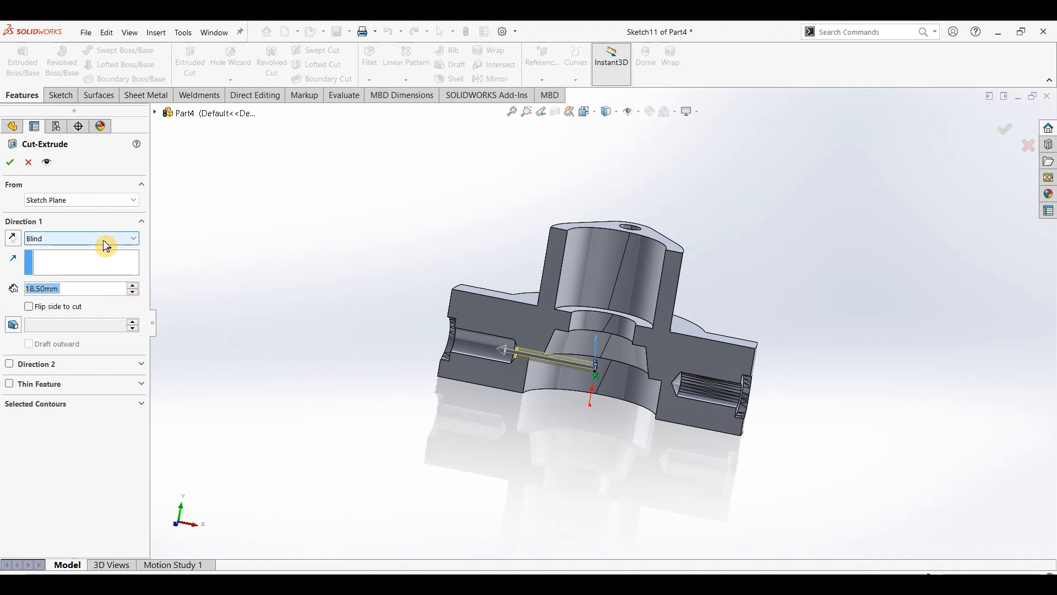
{"action": "left_click", "coordinate": [107, 245]}
{"action": "left_click", "coordinate": [78, 266]}
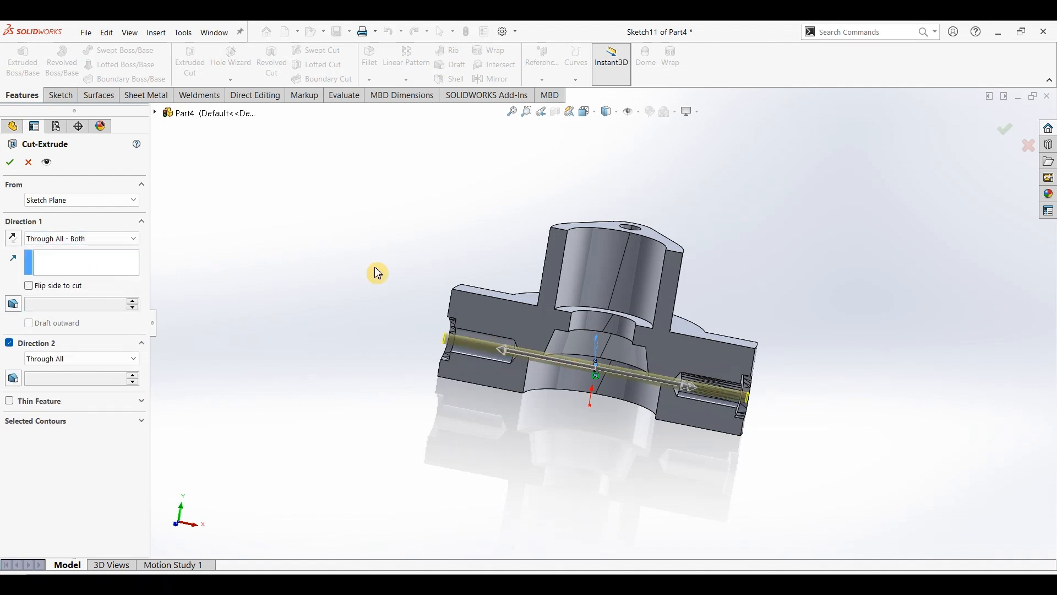
{"action": "left_click", "coordinate": [10, 162]}
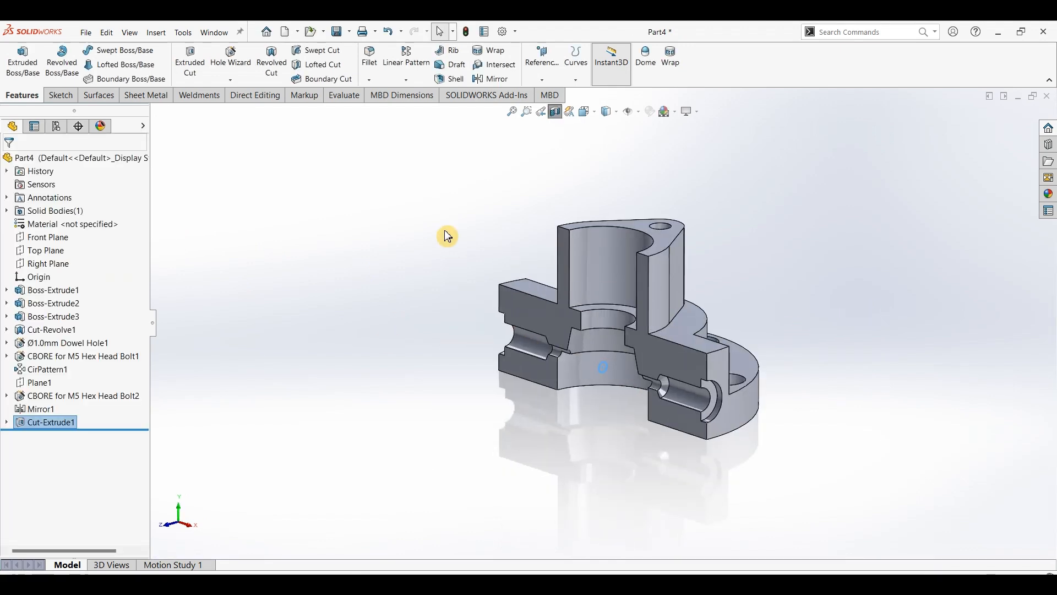
- Consult the Part181 PDF drawing in Edge, and sketch a circle of about 1.9 mm radius on the lug's top face, level with the origin
{"action": "left_click", "coordinate": [529, 514]}
{"action": "left_click", "coordinate": [523, 573]}
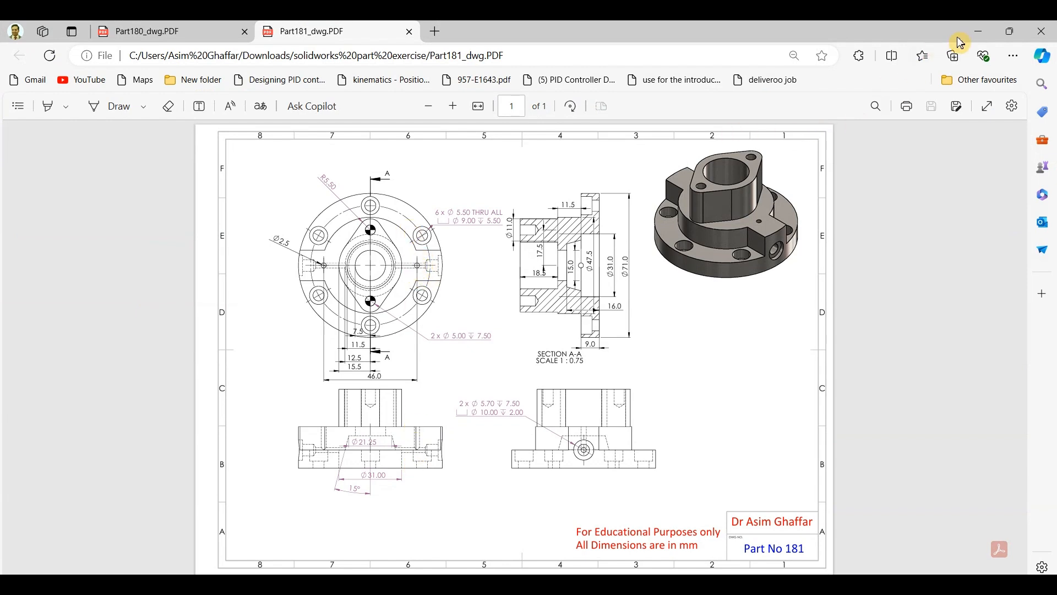
{"action": "left_click", "coordinate": [979, 32]}
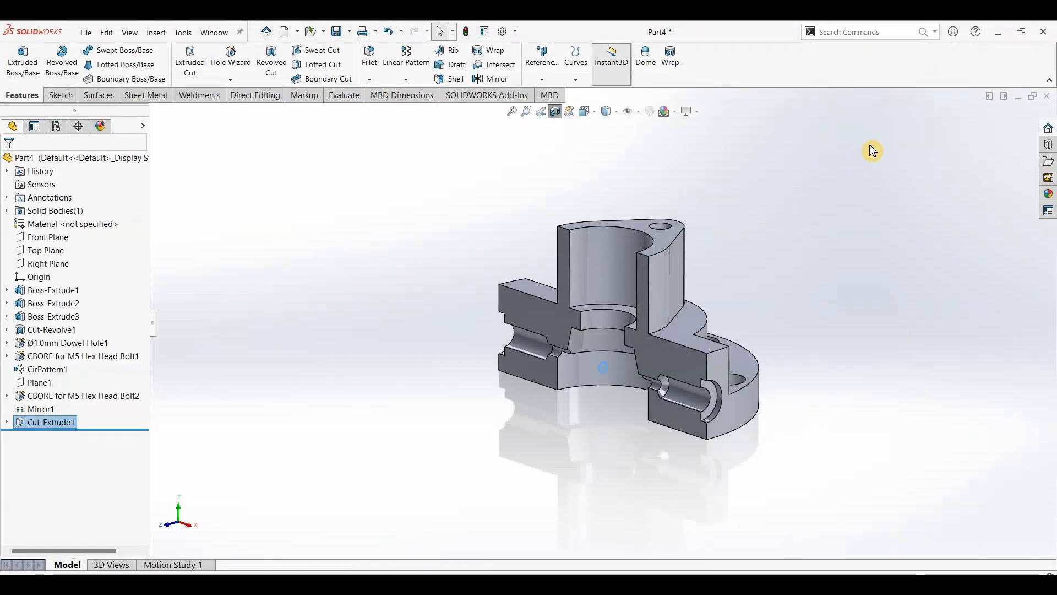
{"action": "left_click", "coordinate": [683, 334]}
{"action": "left_click", "coordinate": [60, 95]}
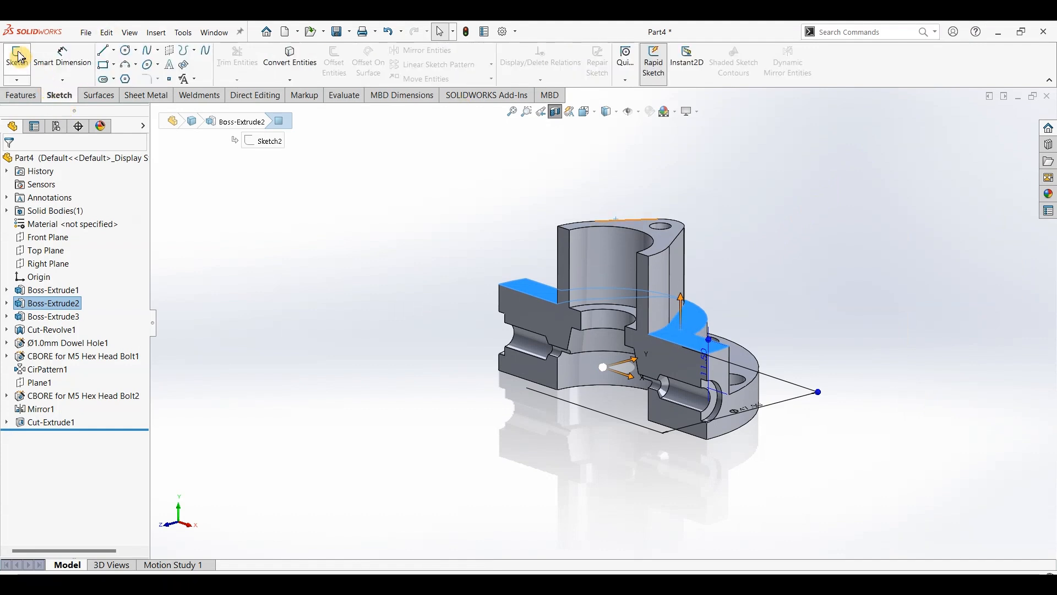
{"action": "left_click", "coordinate": [20, 56]}
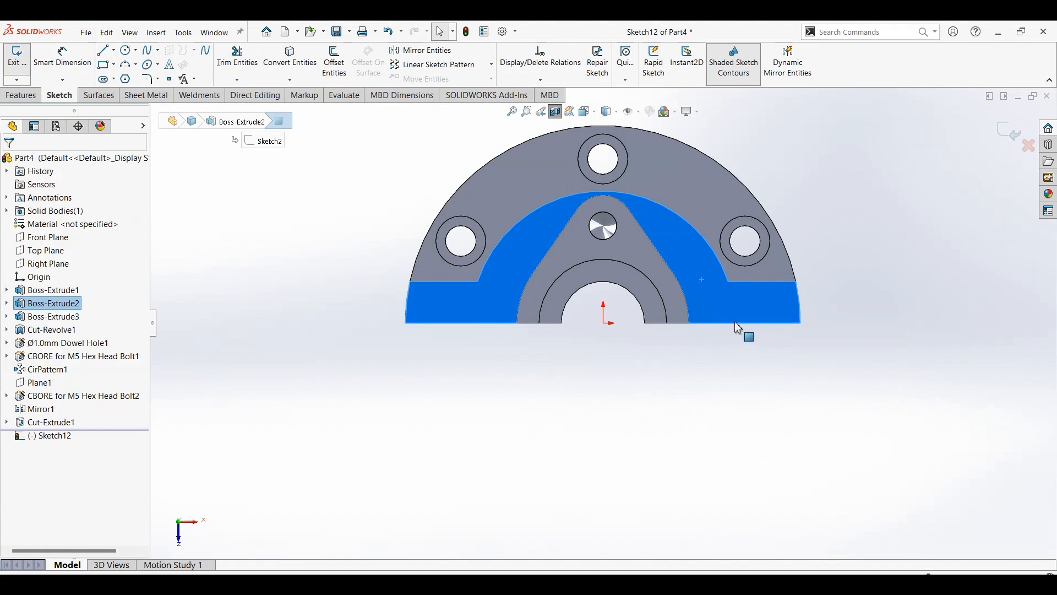
{"action": "left_click", "coordinate": [126, 51]}
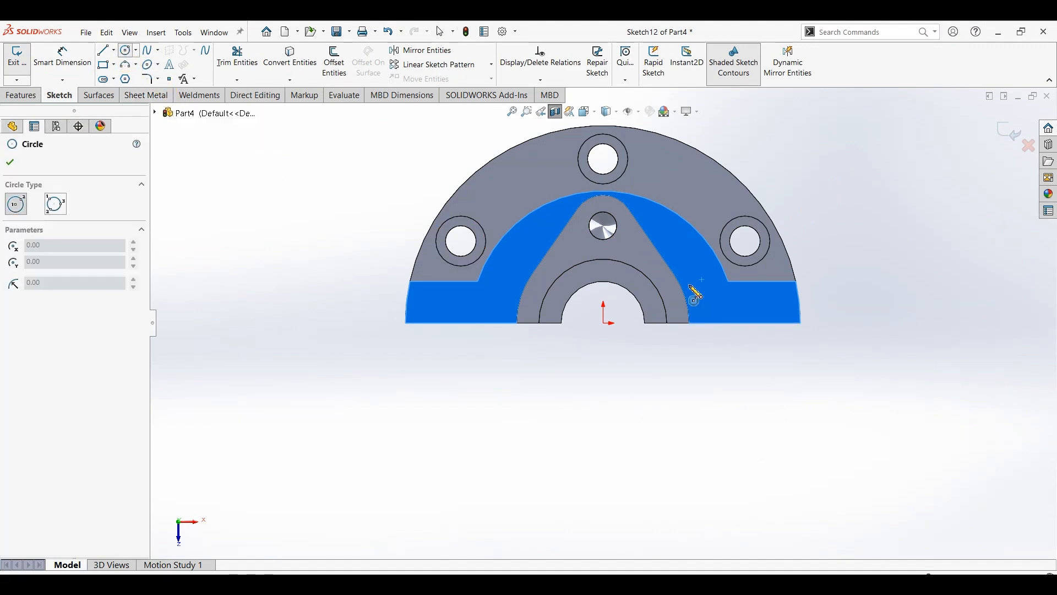
{"action": "left_click", "coordinate": [724, 323]}
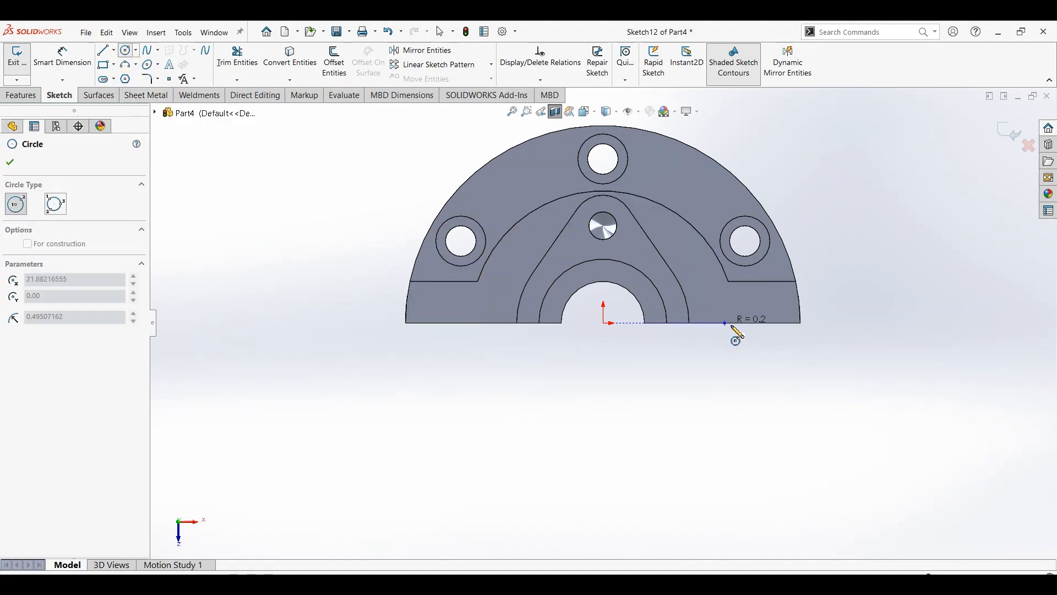
{"action": "left_click", "coordinate": [738, 340]}
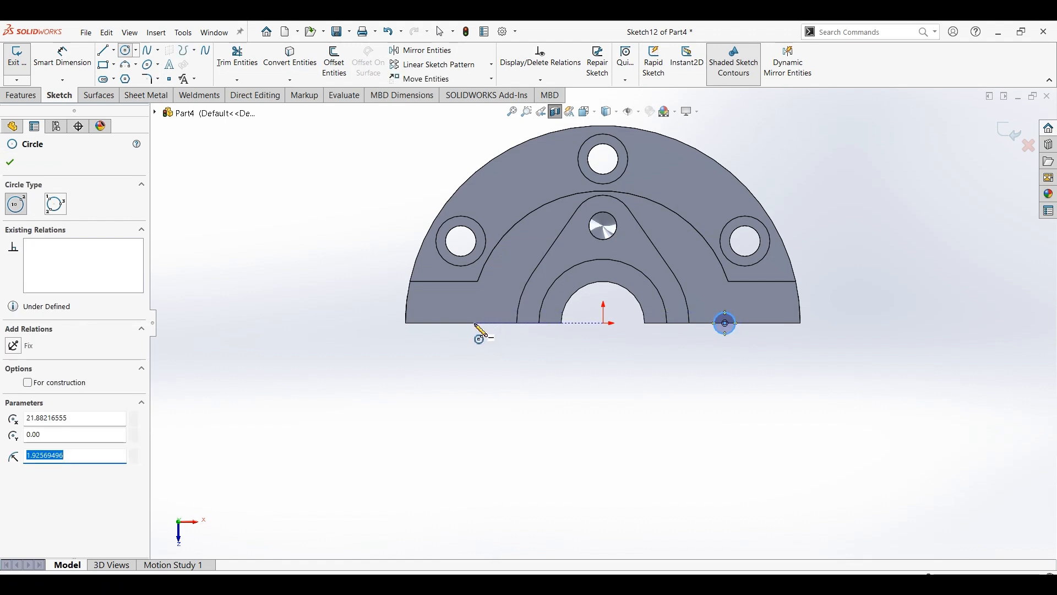
- Sketch a second circle on the opposite lug, level with the origin, and give both circles an equal diameter of 2.5 mm
{"action": "left_click", "coordinate": [473, 323]}
{"action": "left_click", "coordinate": [487, 338]}
{"action": "left_click", "coordinate": [63, 56]}
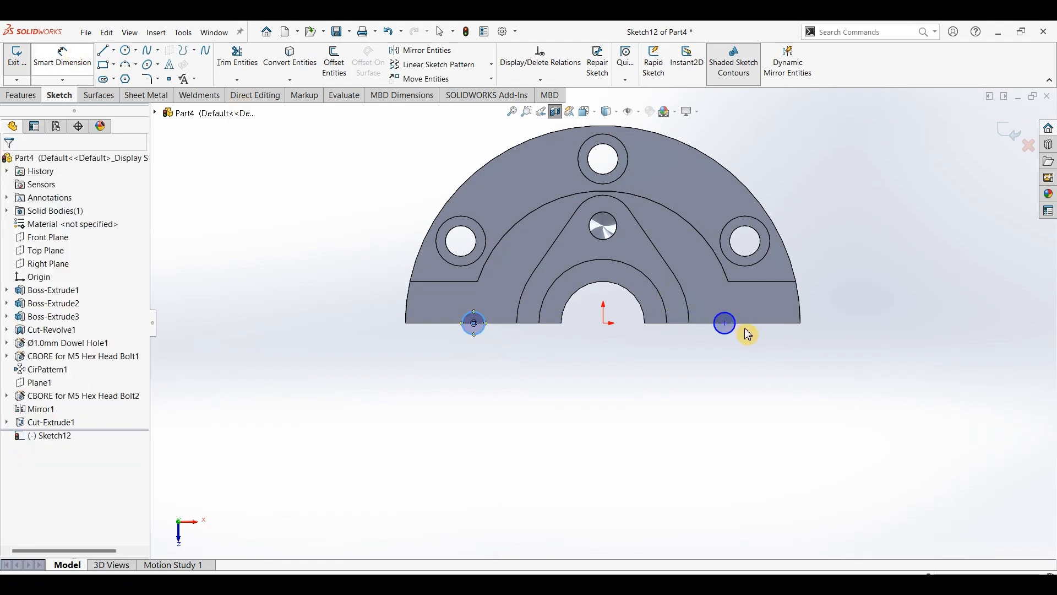
{"action": "left_click", "coordinate": [734, 320]}
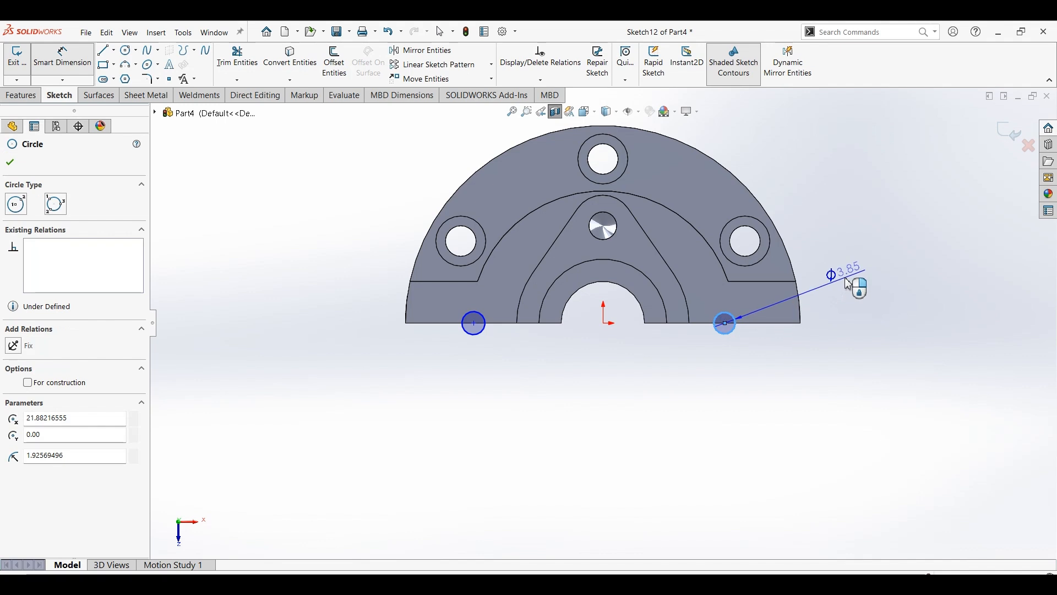
{"action": "left_click", "coordinate": [856, 286]}
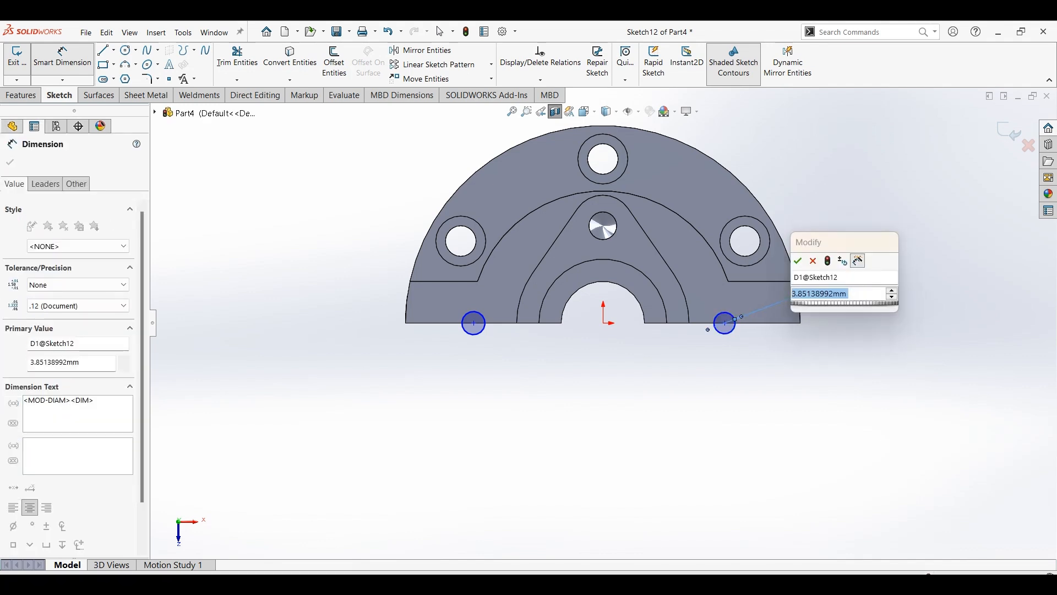
{"action": "key", "text": "Return"}
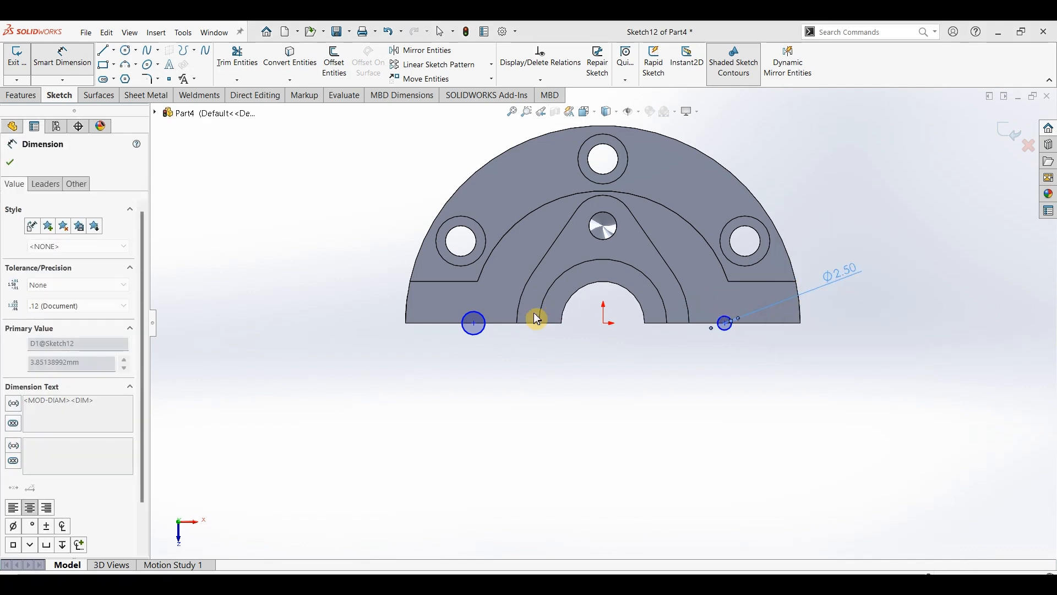
{"action": "key", "text": "Escape"}
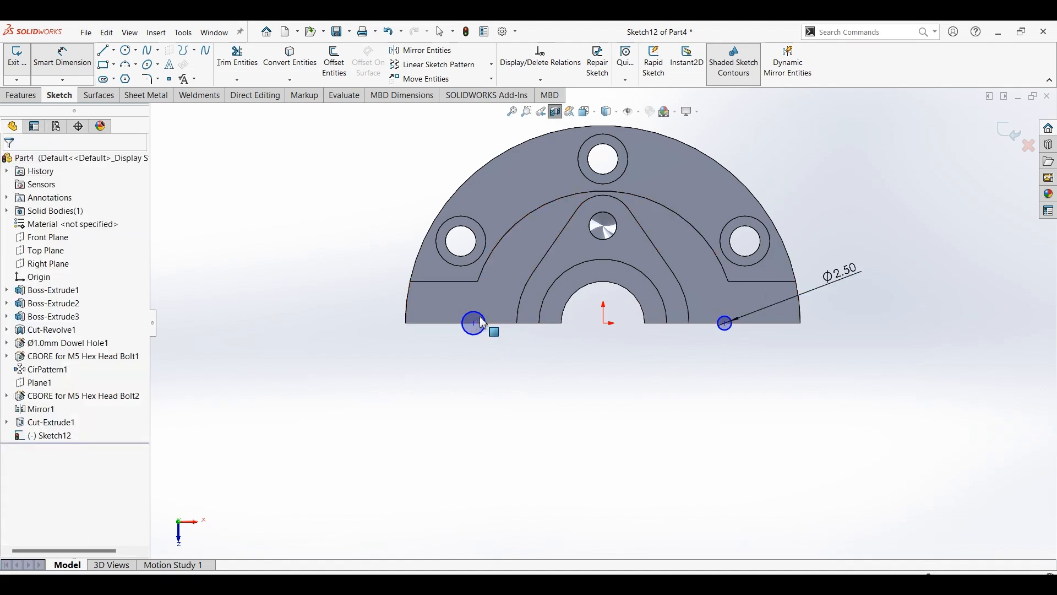
{"action": "left_click", "coordinate": [726, 322], "text": "ctrl"}
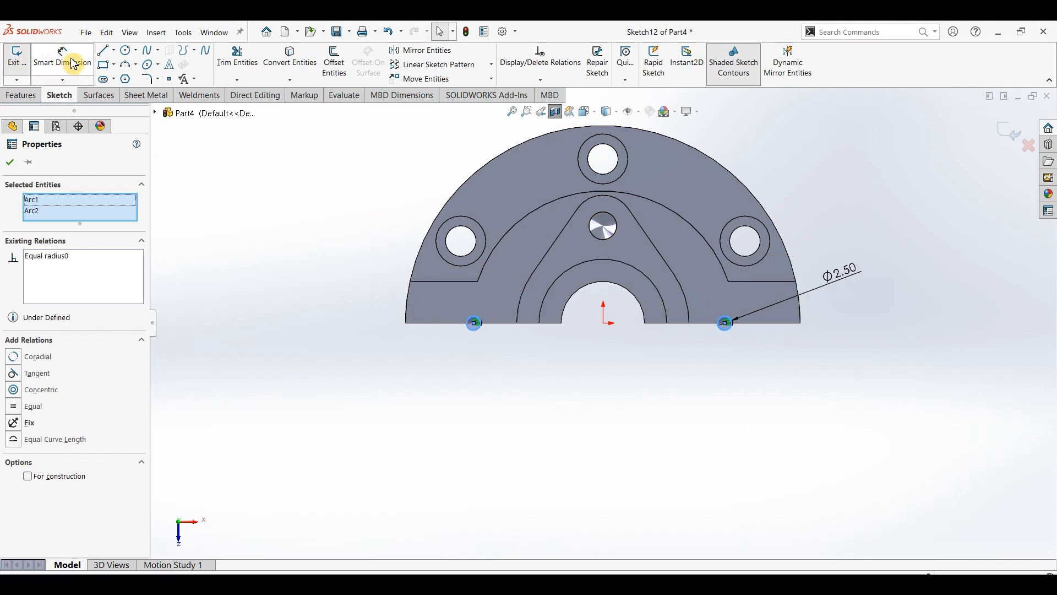
- Dimension the horizontal distance between the centres of the two small circles and set it to 46 mm
{"action": "left_click", "coordinate": [482, 366]}
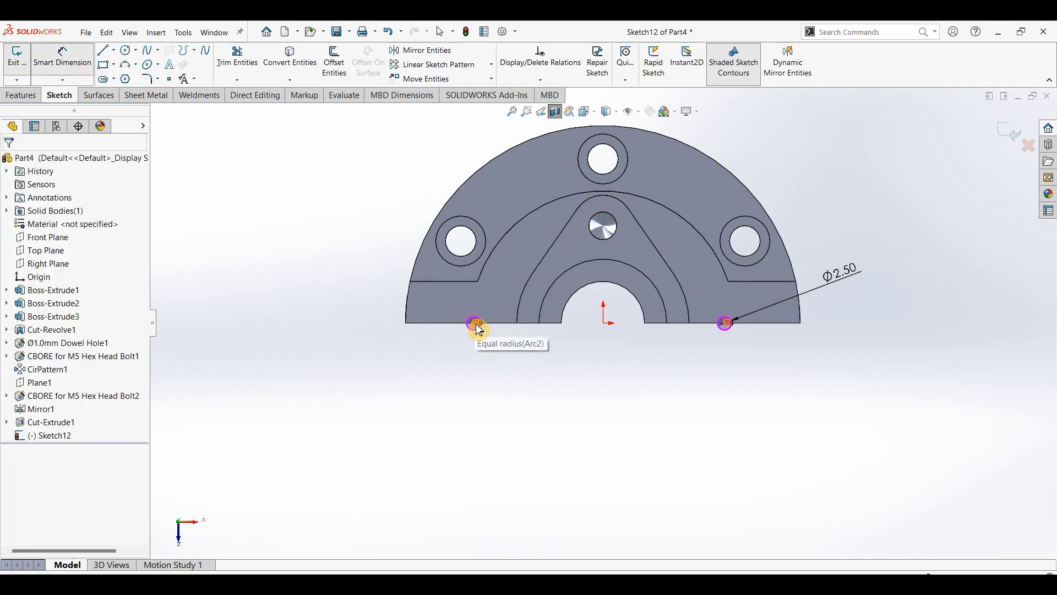
{"action": "scroll", "coordinate": [479, 331], "scroll_direction": "down", "scroll_amount": 8}
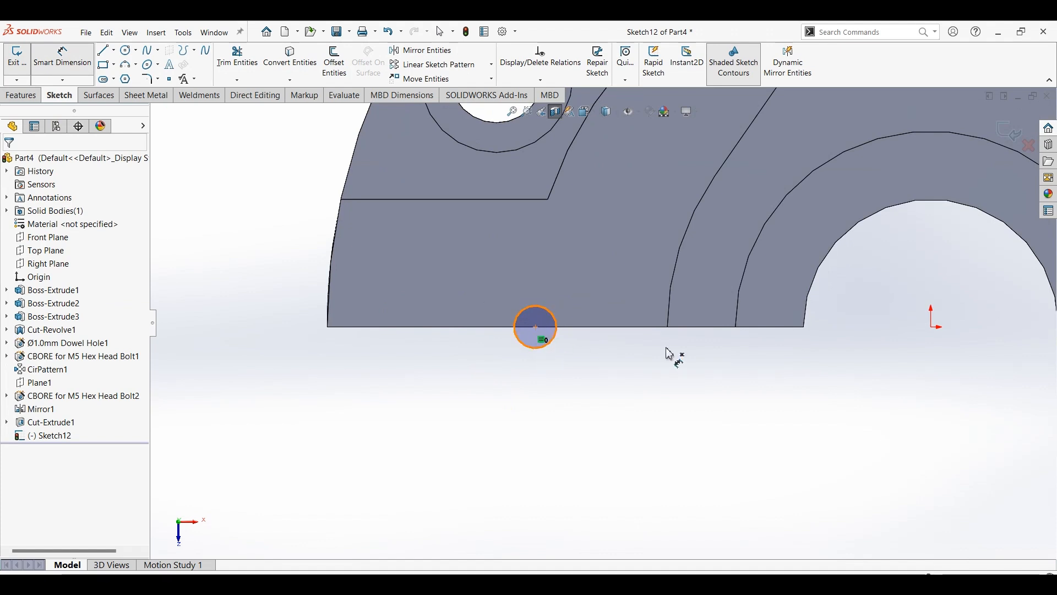
{"action": "scroll", "coordinate": [892, 354], "scroll_direction": "up", "scroll_amount": 4}
{"action": "scroll", "coordinate": [878, 338], "scroll_direction": "down", "scroll_amount": 3}
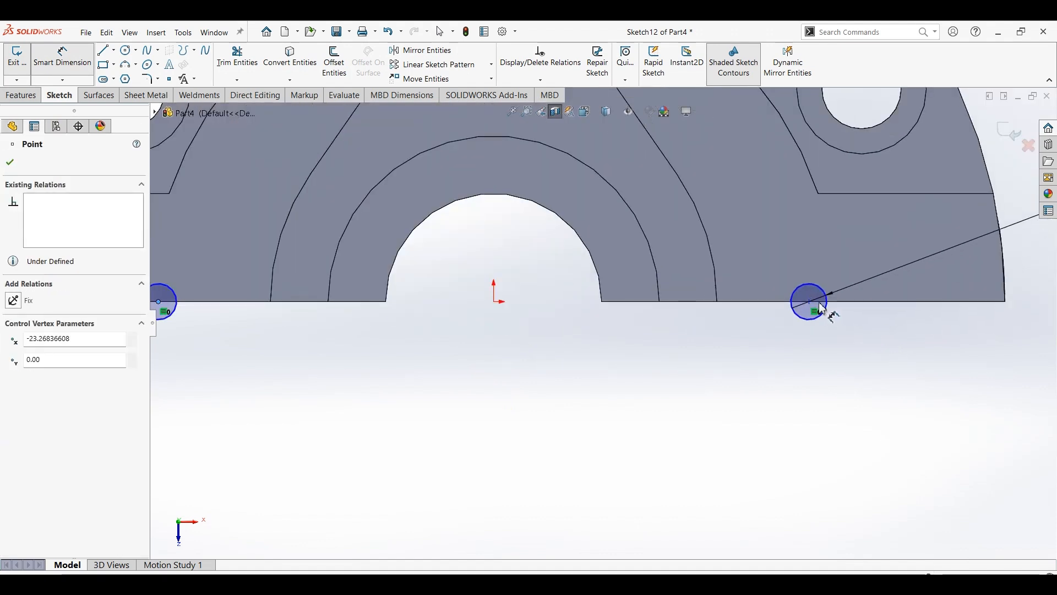
{"action": "left_click", "coordinate": [810, 303]}
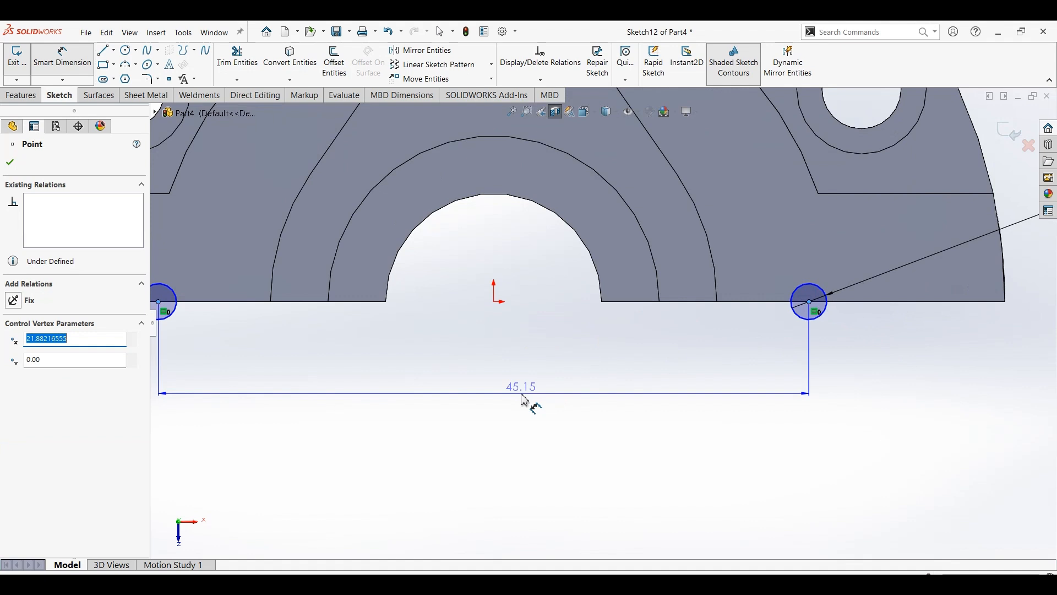
{"action": "left_click", "coordinate": [525, 400]}
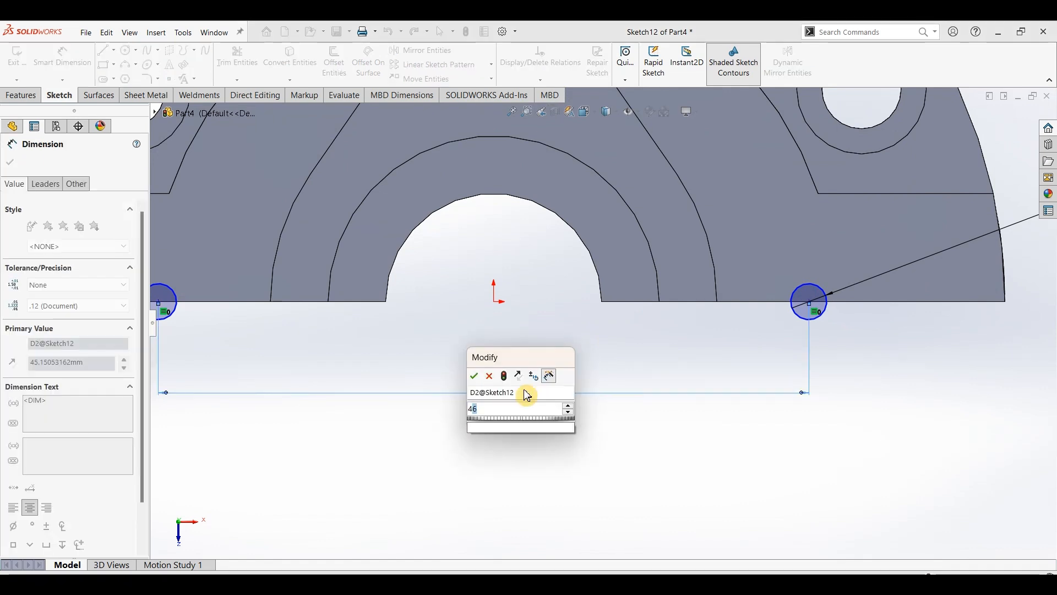
{"action": "key", "text": "Escape"}
{"action": "type", "text": "46"}
{"action": "key", "text": "Return"}
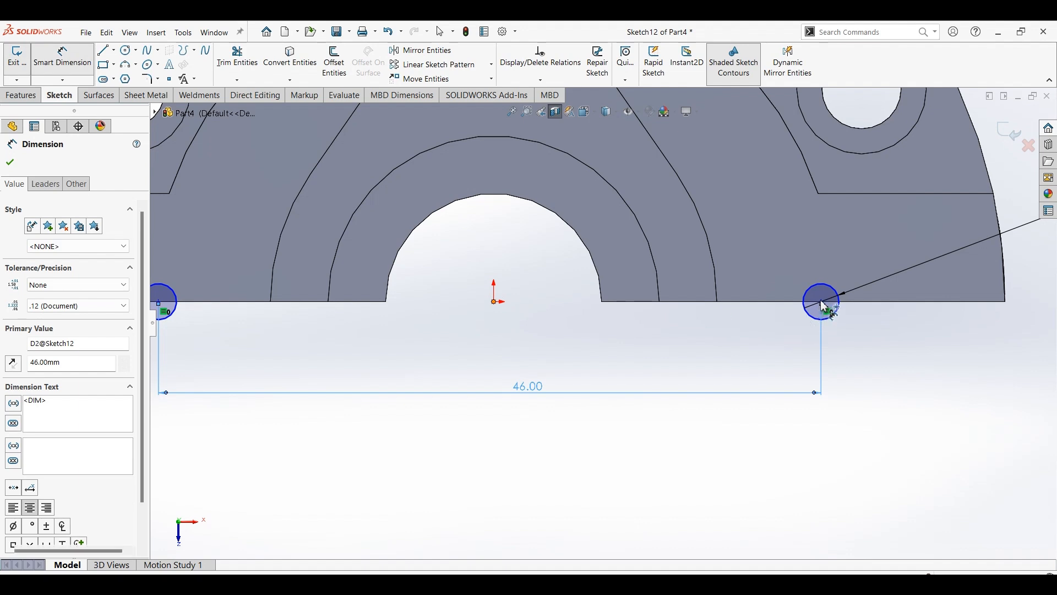
- Dimension the distance from the origin to one small circle's centre and set it to 23 mm
{"action": "left_click", "coordinate": [822, 302]}
{"action": "left_click", "coordinate": [494, 301]}
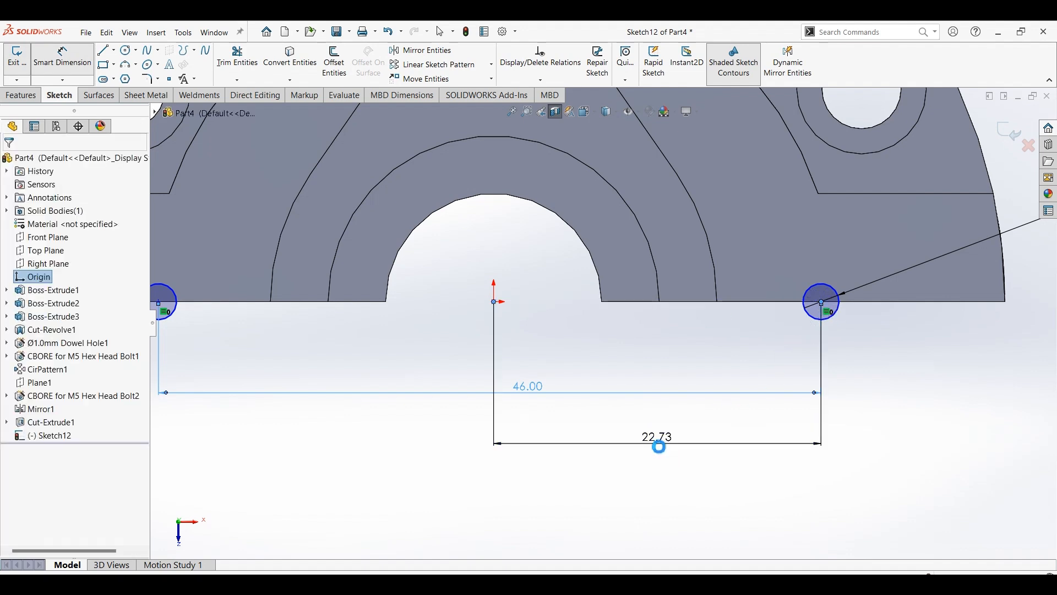
{"action": "left_click", "coordinate": [659, 447]}
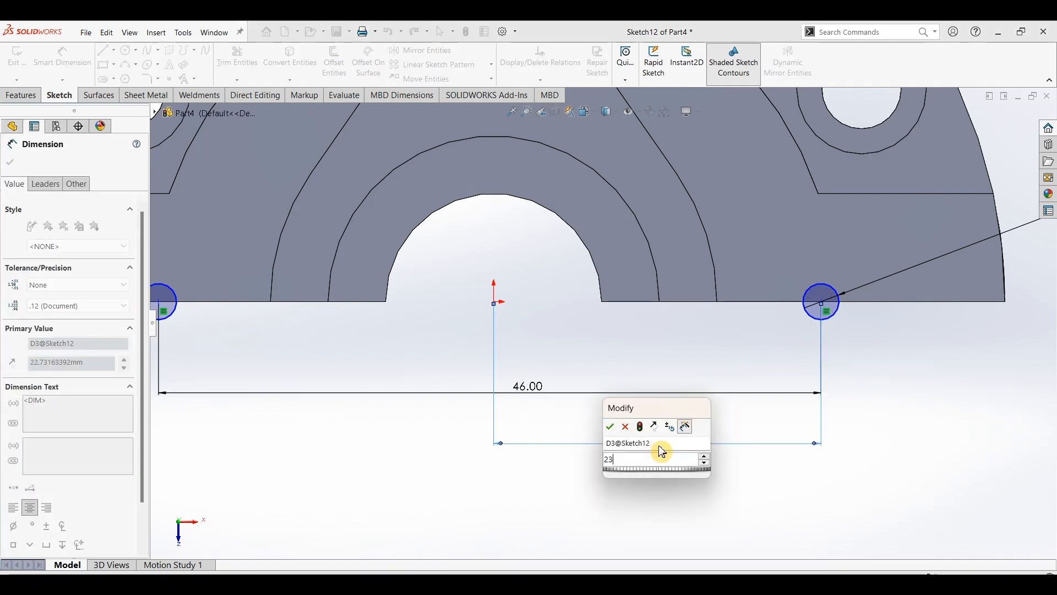
{"action": "key", "text": "Return"}
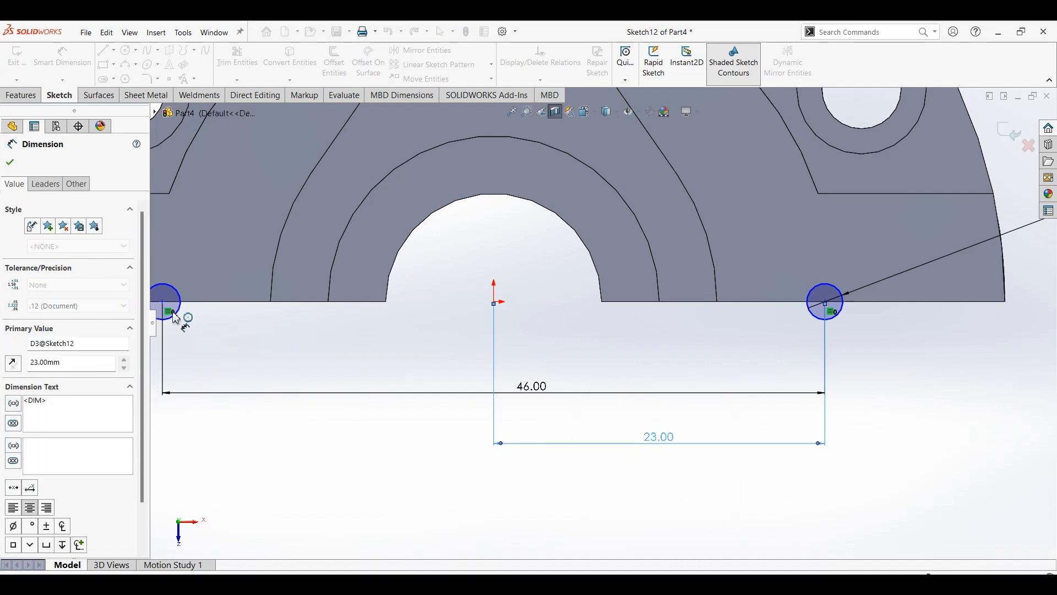
{"action": "key", "text": "Escape"}
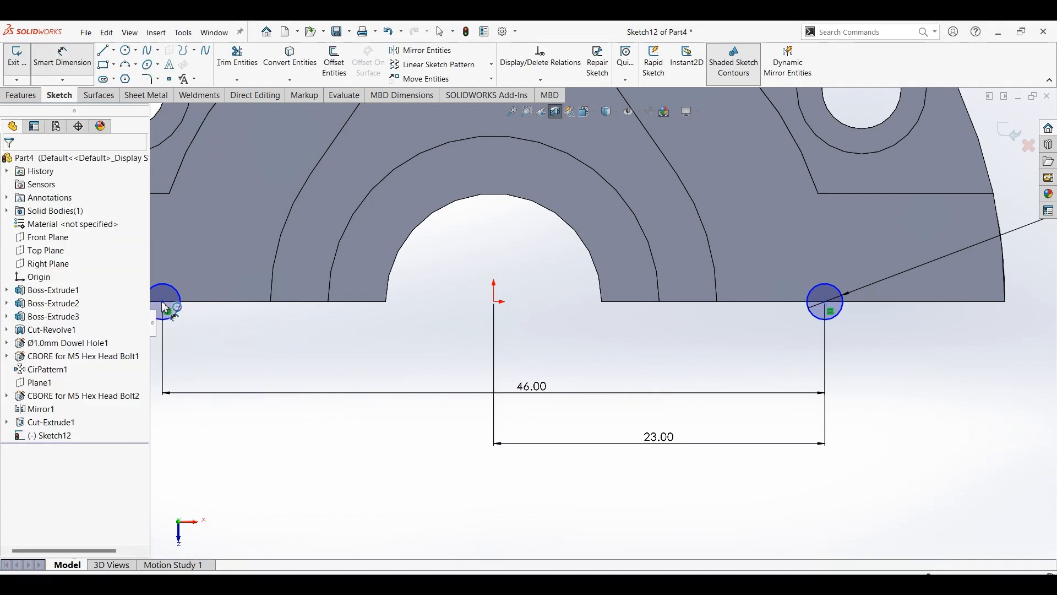
- Add a Horizontal relation between the two circle centres and the origin
{"action": "key", "text": "Escape"}
{"action": "left_click", "coordinate": [164, 302]}
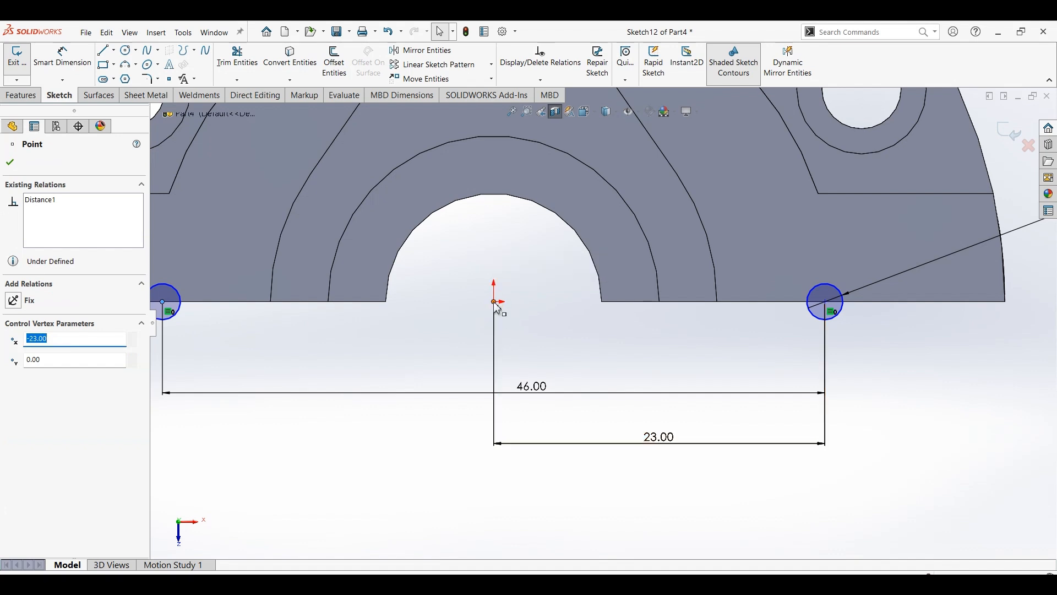
{"action": "left_click", "coordinate": [826, 303], "text": "ctrl"}
{"action": "left_click", "coordinate": [827, 303]}
{"action": "left_click", "coordinate": [835, 306], "text": "ctrl"}
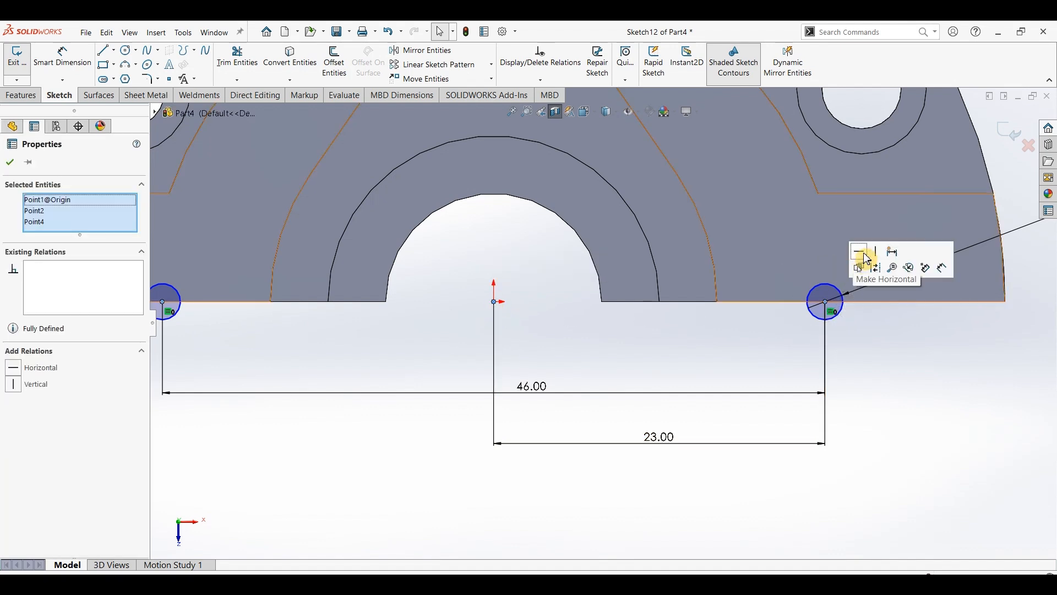
{"action": "left_click", "coordinate": [867, 259]}
- Cut-extrude the two small circles from the lugs' top faces down into the side counterbored holes
{"action": "left_click", "coordinate": [22, 96]}
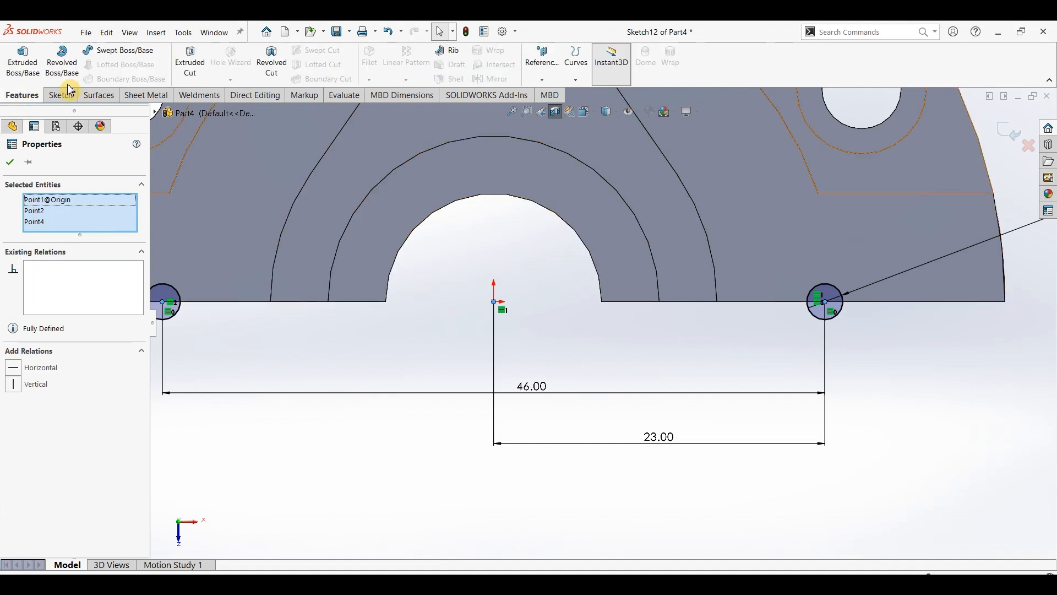
{"action": "left_click", "coordinate": [190, 61]}
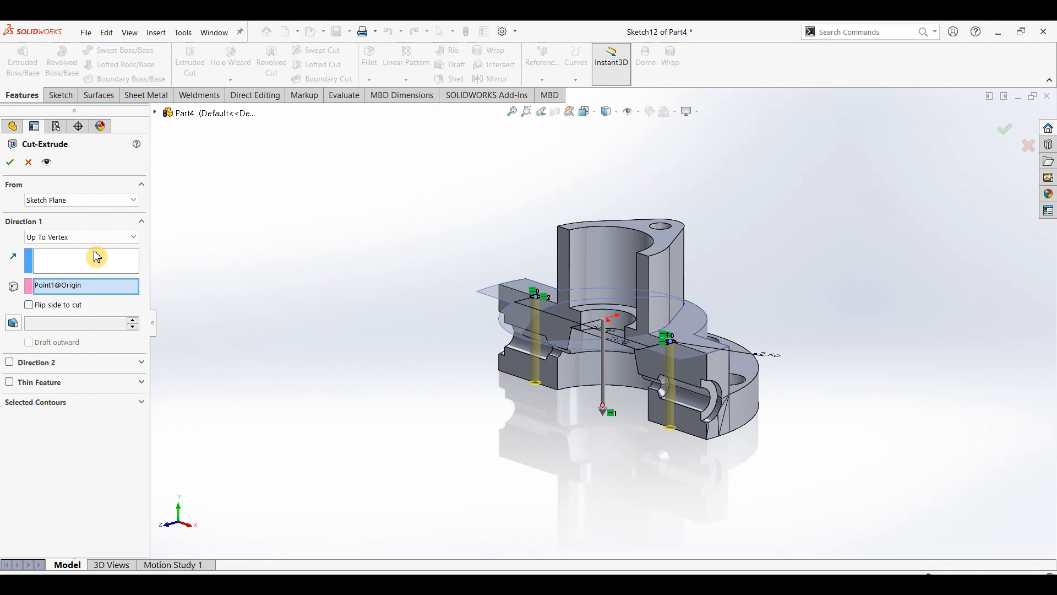
{"action": "left_click", "coordinate": [85, 238]}
{"action": "left_click", "coordinate": [75, 275]}
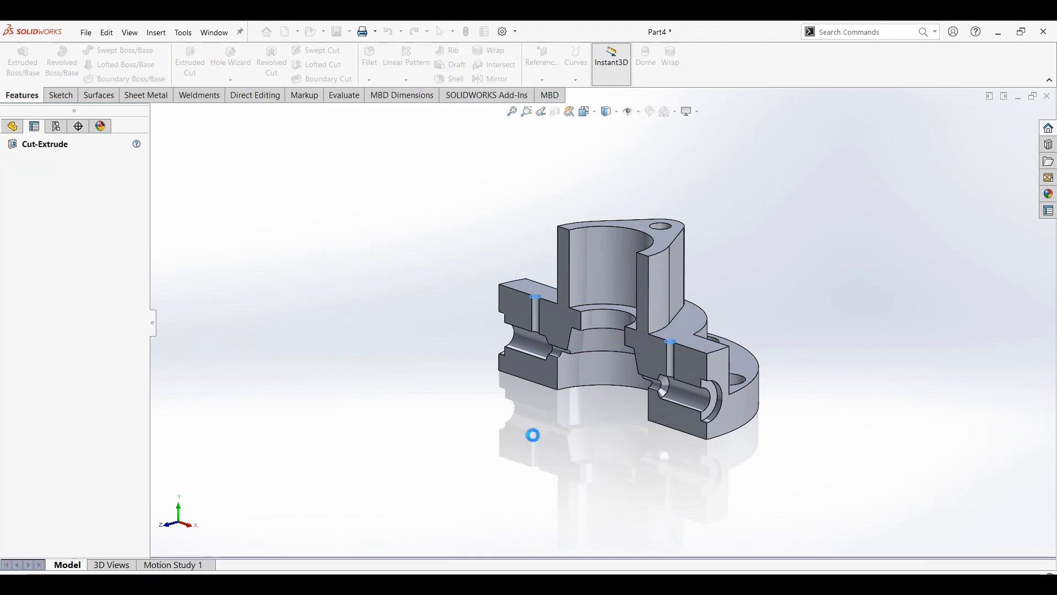
- Turn off the section view and display the complete part in the isometric view
{"action": "middle_click_drag", "start_coordinate": [547, 439], "coordinate": [577, 427]}
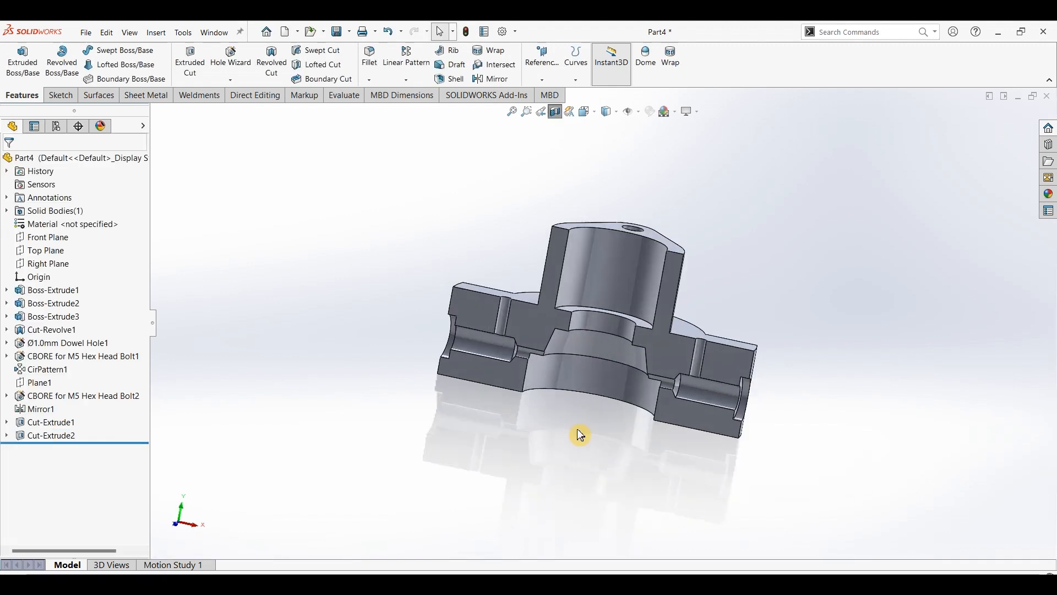
{"action": "left_click", "coordinate": [561, 119]}
{"action": "middle_click_drag", "start_coordinate": [786, 269], "coordinate": [752, 318]}
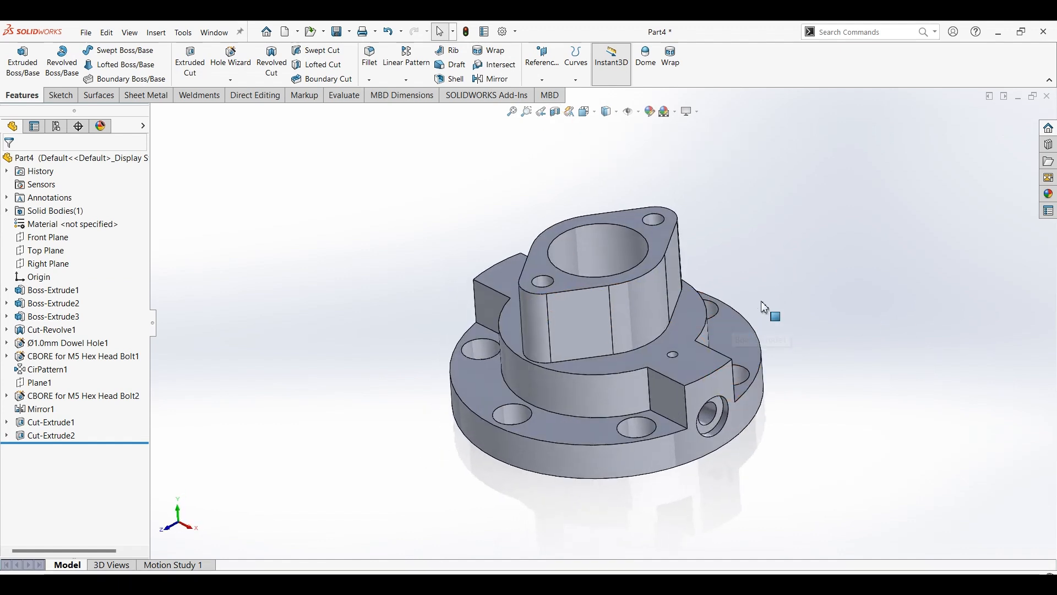
{"action": "key", "text": "ctrl+7"}
- Apply the polished steel appearance to the part
{"action": "left_click", "coordinate": [1053, 198]}
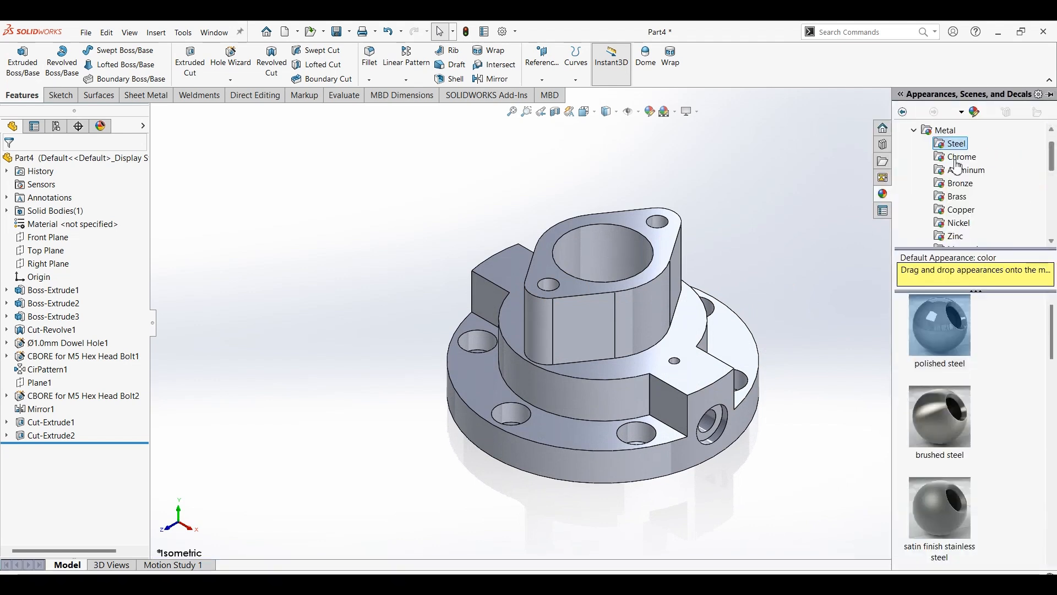
{"action": "left_click_drag", "start_coordinate": [942, 323], "coordinate": [639, 317]}
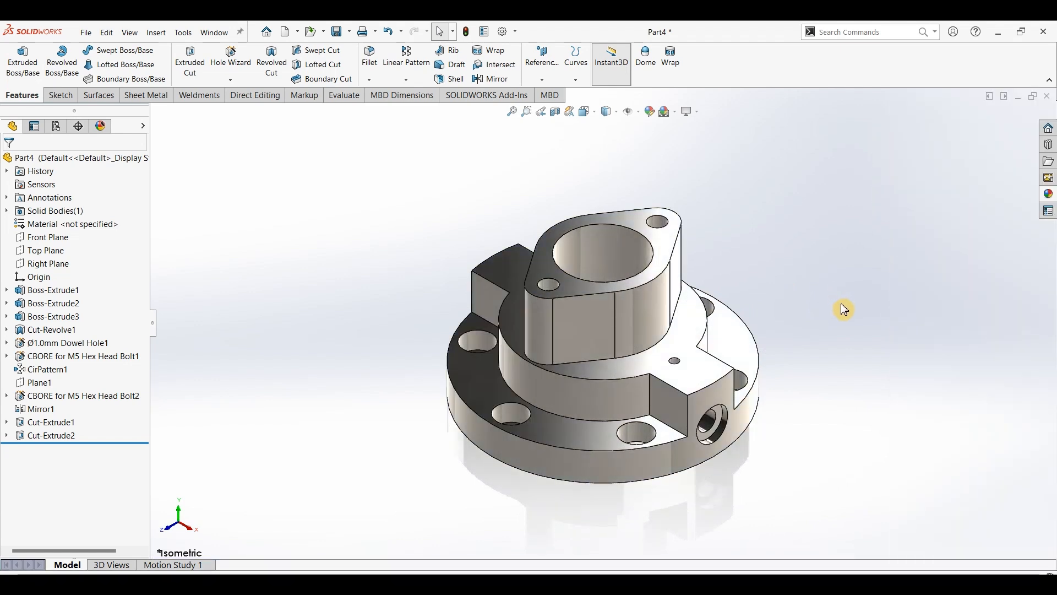